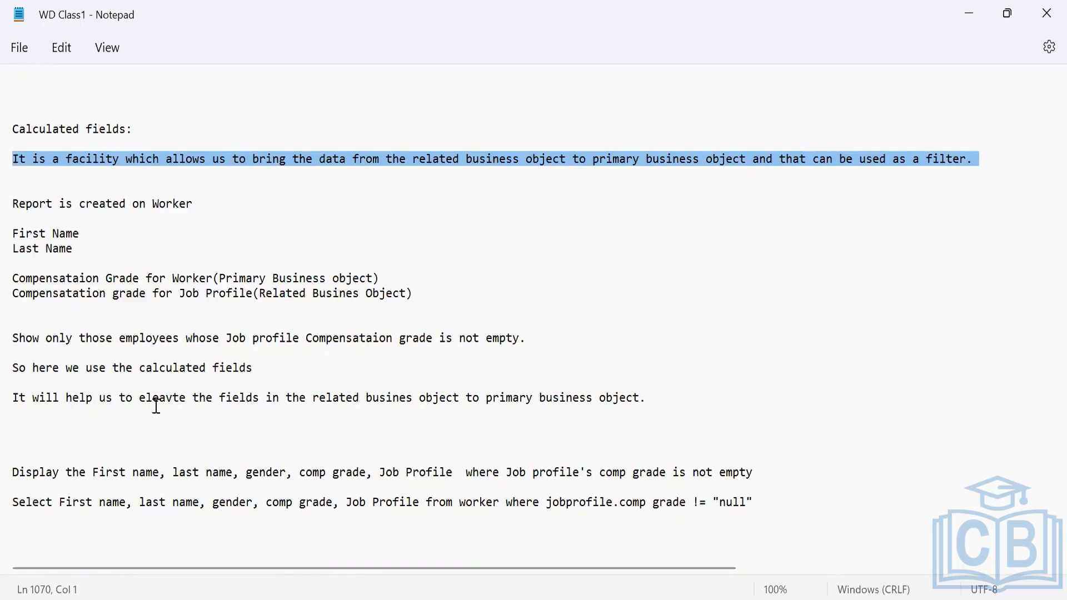
Review the calculated fields notes and highlight the requirement listing first name, last name, gender, comp grade and Job Profile.
left_click(81, 425)
key("Down")
key("Down")
key("Down")
key("Down")
key("Down")
key("Down")
key("Down")
key("Down")
key("Down")
key("Down")
key("Down")
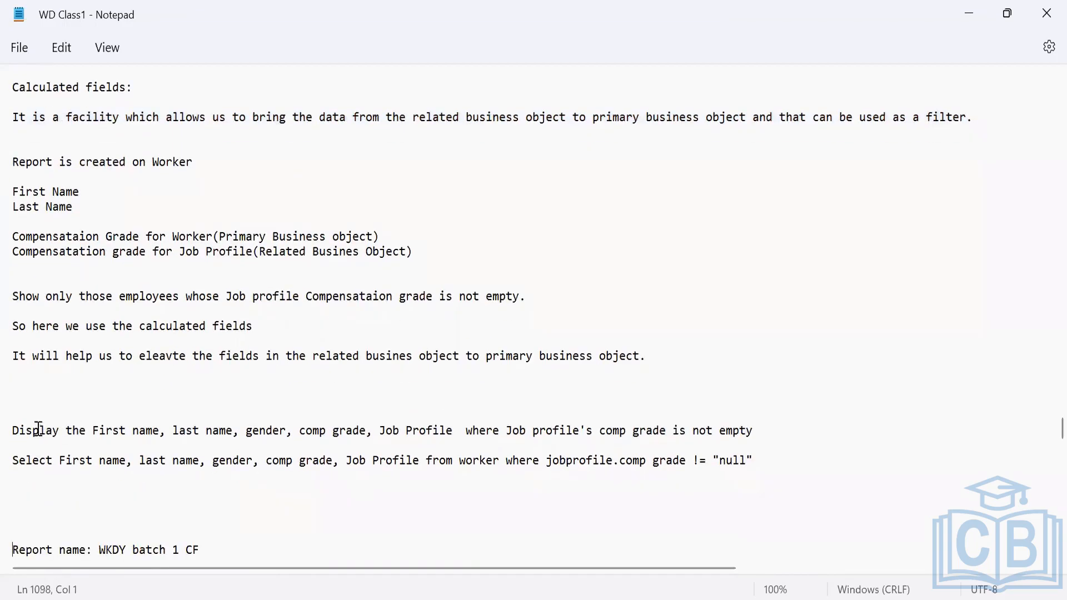
left_click(66, 430)
left_click_drag(101, 431, 765, 425)
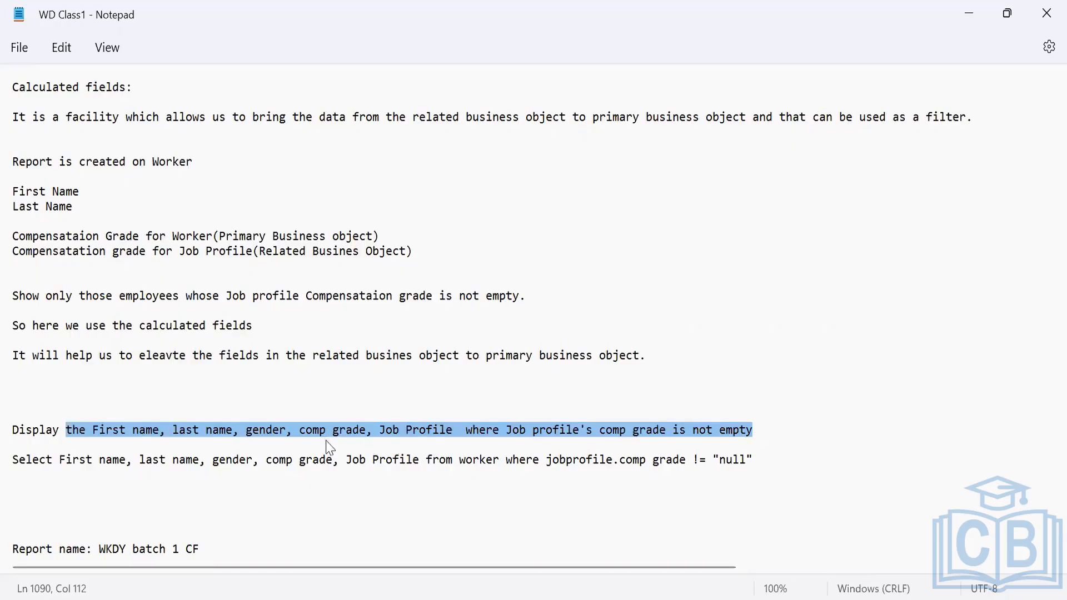
Examine the requirement's comp grade field and Job profile condition, along with the equivalent Select query on the worker object.
left_click(300, 430)
left_click_drag(300, 430, 362, 428)
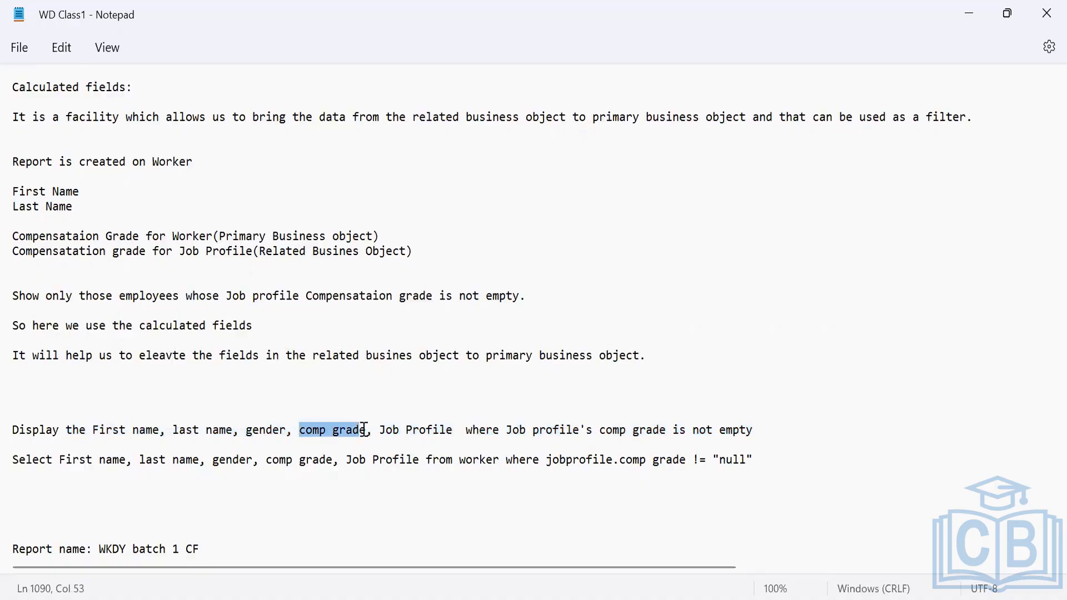
left_click_drag(363, 429, 369, 436)
left_click(506, 429)
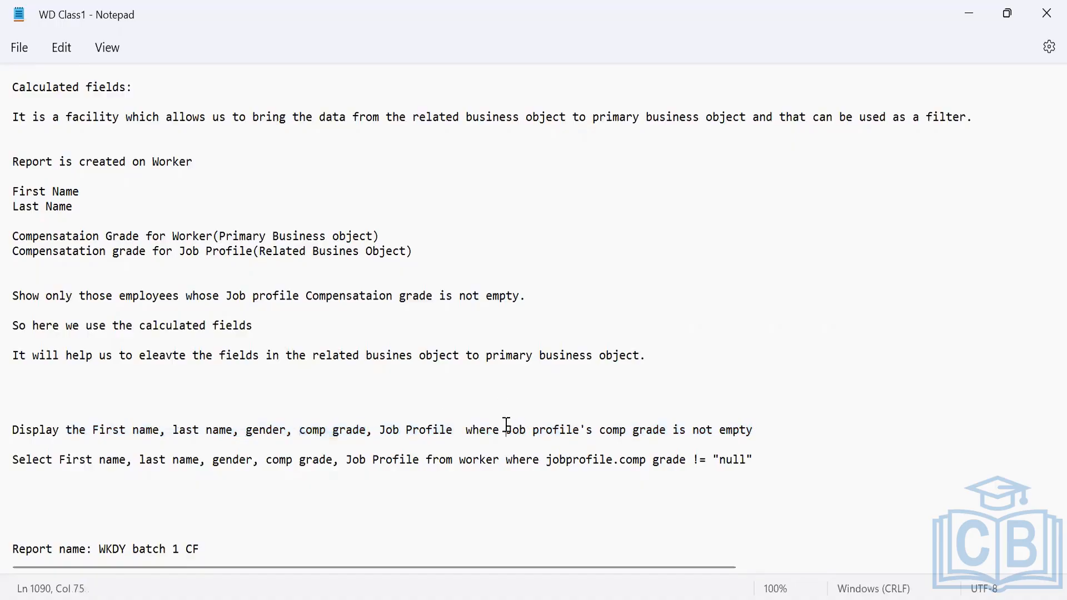
left_click_drag(506, 429, 586, 431)
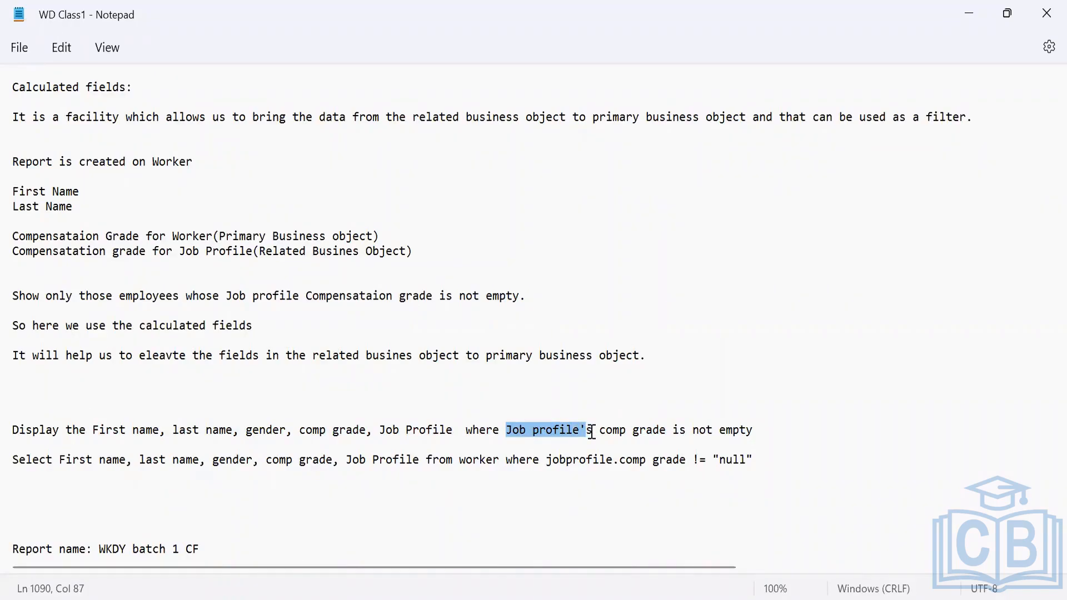
left_click(592, 431)
left_click_drag(592, 431, 508, 427)
left_click(514, 439)
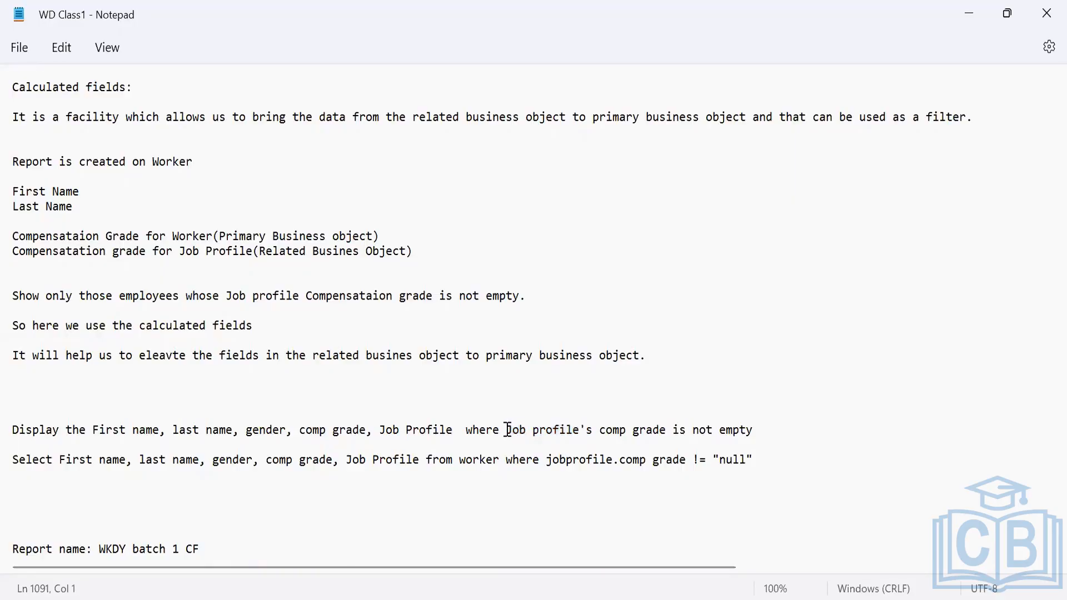
left_click_drag(508, 430, 758, 427)
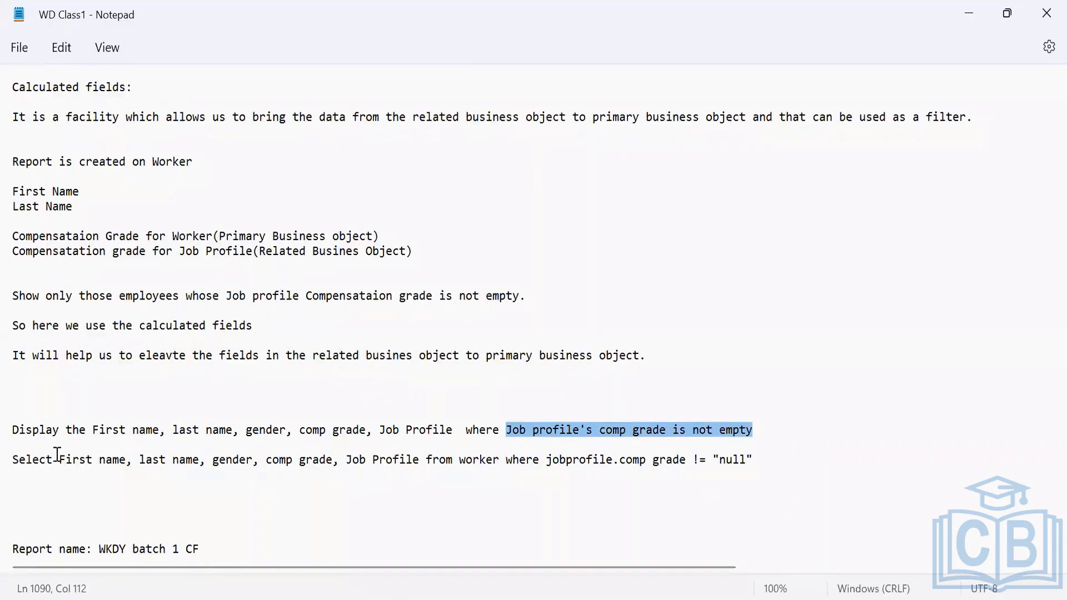
left_click_drag(59, 460, 757, 460)
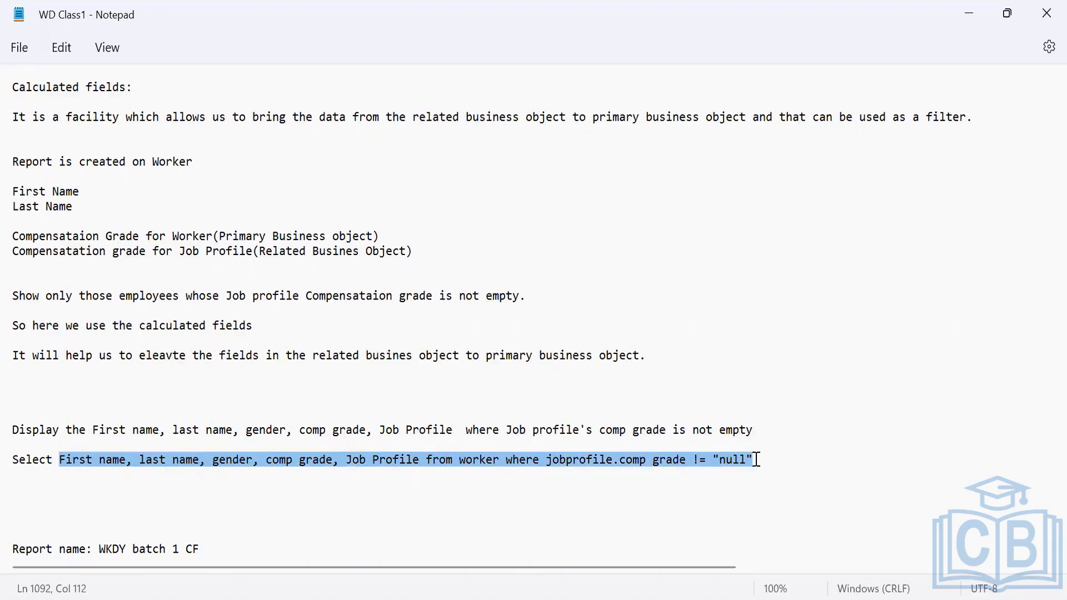
left_click(672, 496)
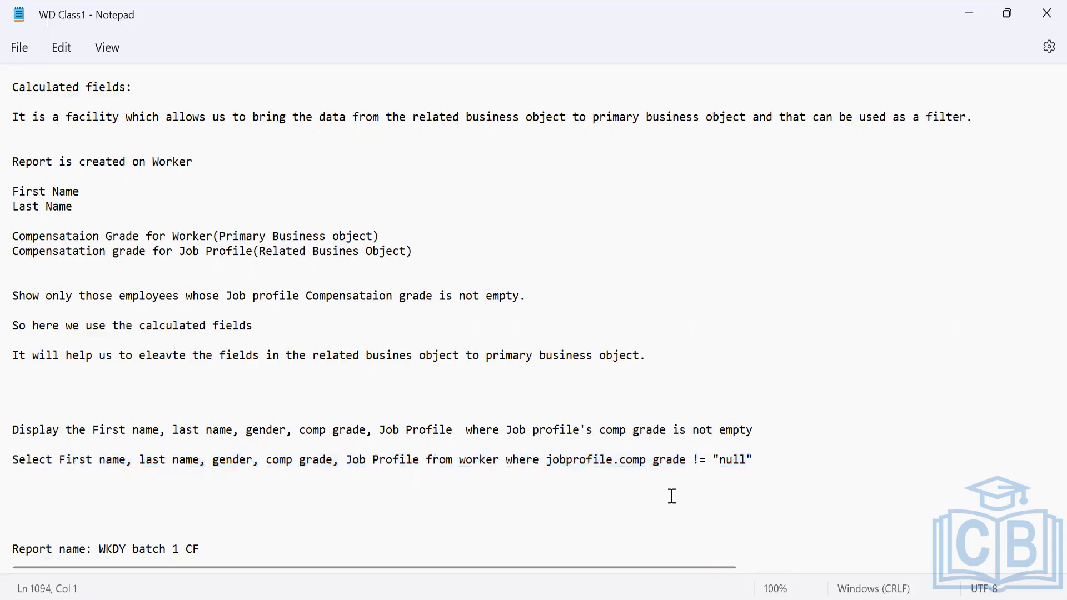
Review the calculated field task in the notes and highlight the list of three important calculated field types.
key("Down")
key("Down")
key("Down")
key("Down")
key("Down")
key("Down")
key("Down")
key("Down")
key("Down")
key("Down")
key("Down")
key("Down")
key("Down")
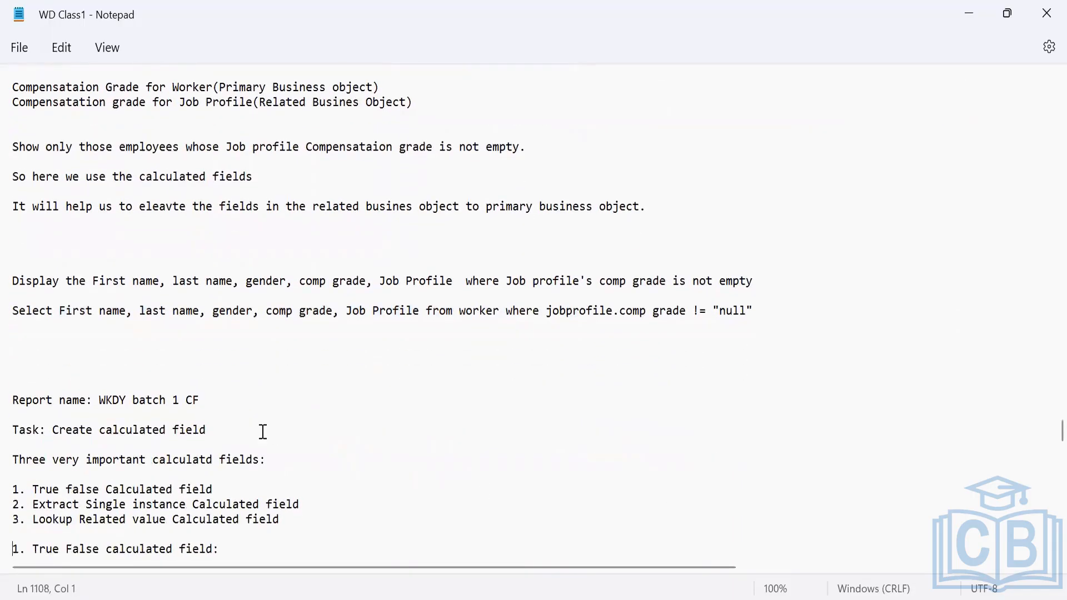
left_click_drag(42, 459, 256, 523)
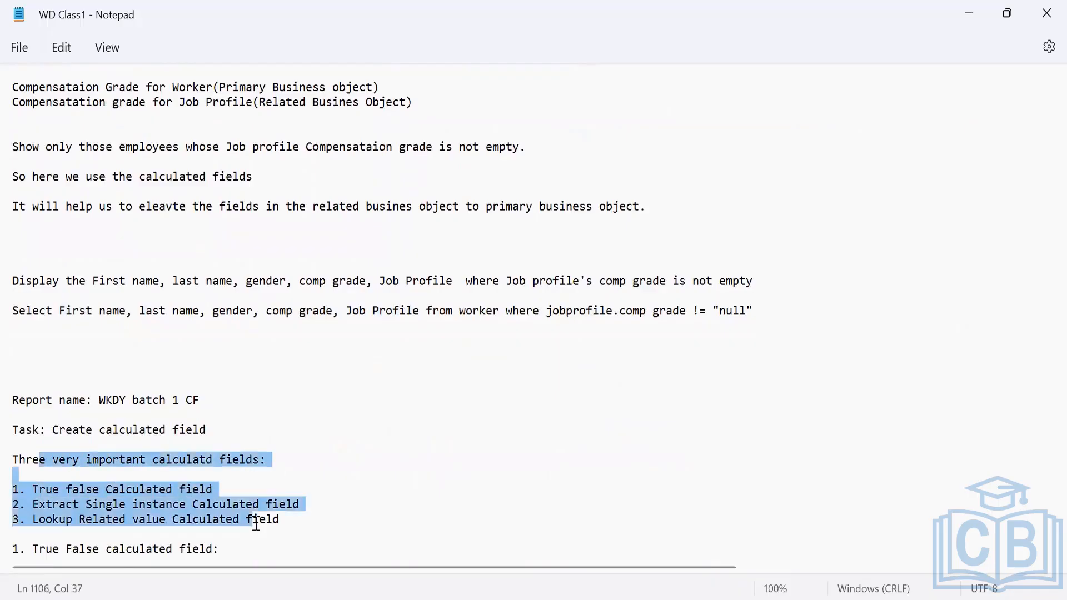
Add the line "Name: CF_TF" to the notes at the True False calculated field heading.
key("Down")
key("Down")
key("Return")
key("Return")
type("Name: CF_TF")
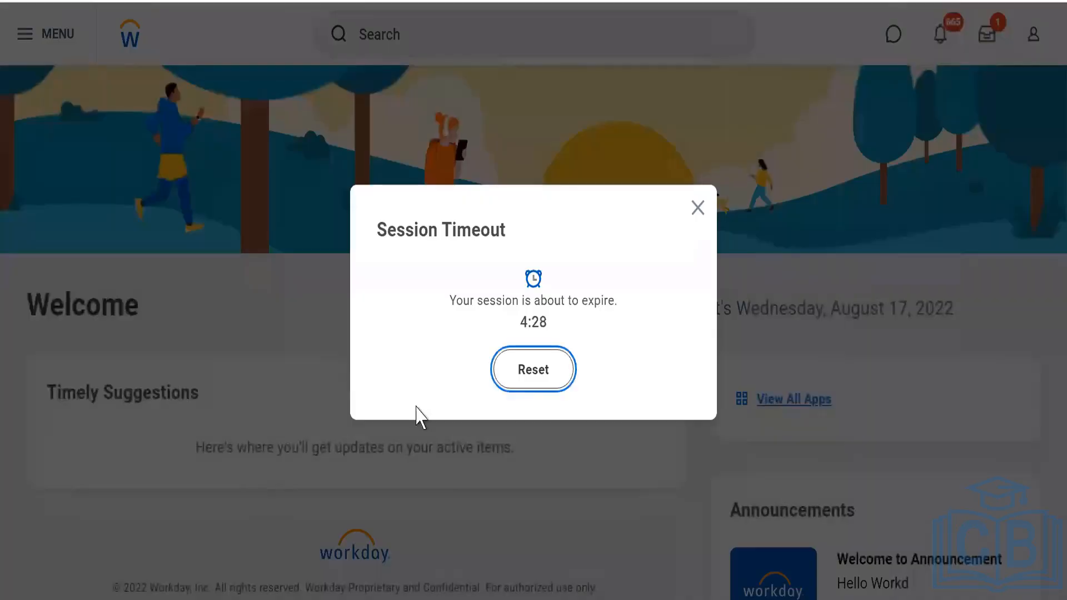
Switch to Workday, extend the expiring session, and find and open the WDLE7_Advance report.
left_click(525, 373)
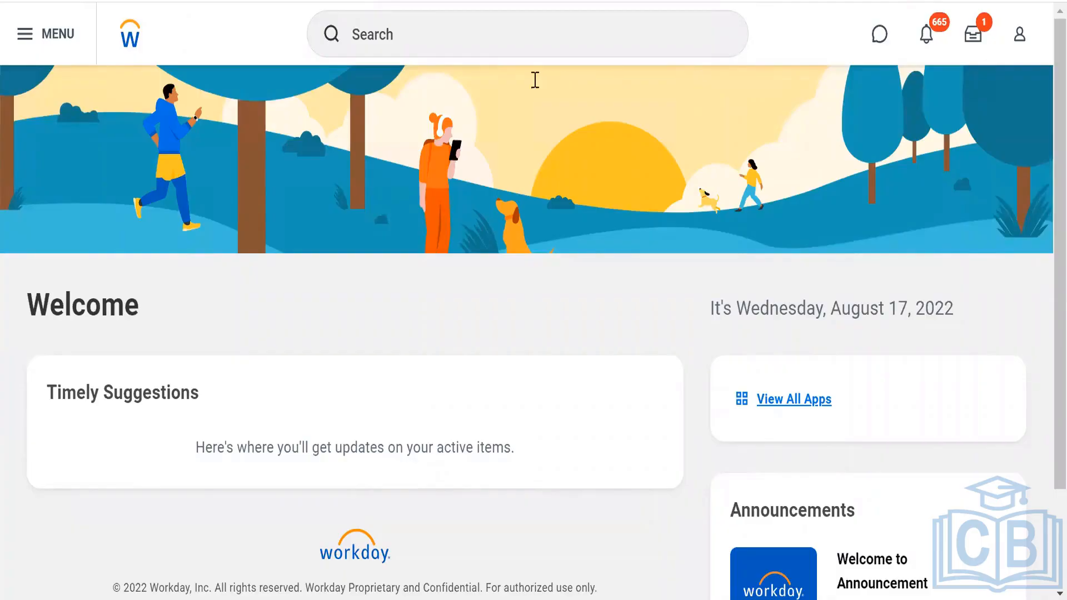
left_click(507, 38)
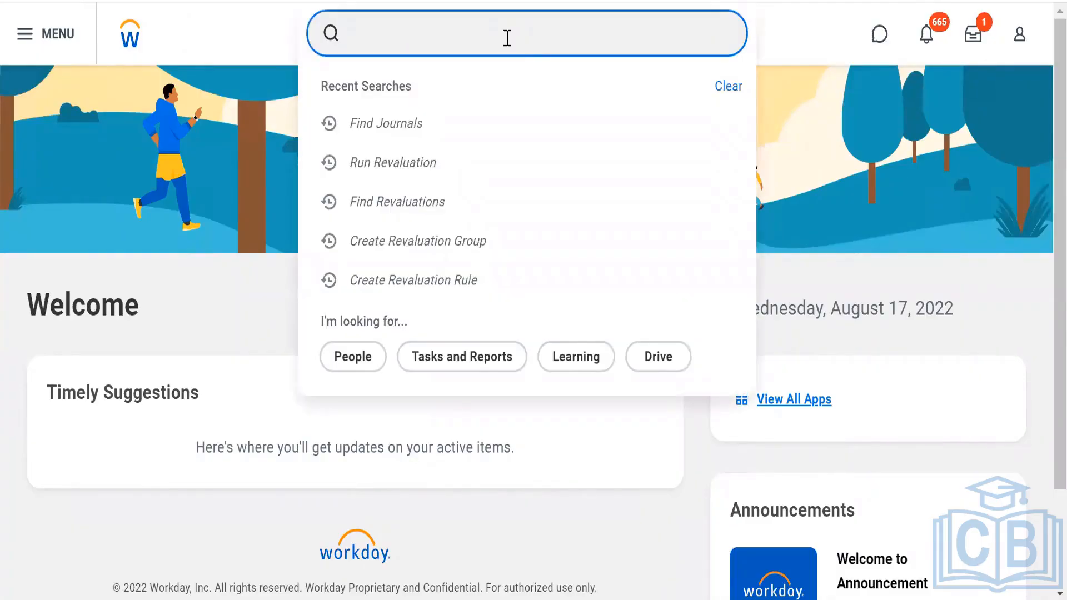
type("WDL7")
key("BackSpace")
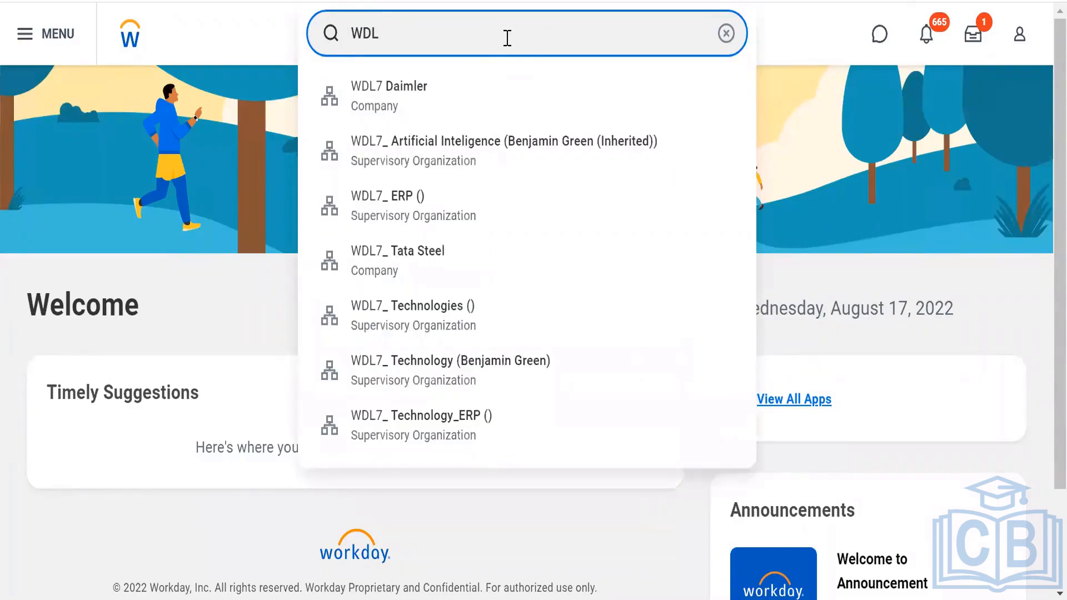
key("BackSpace")
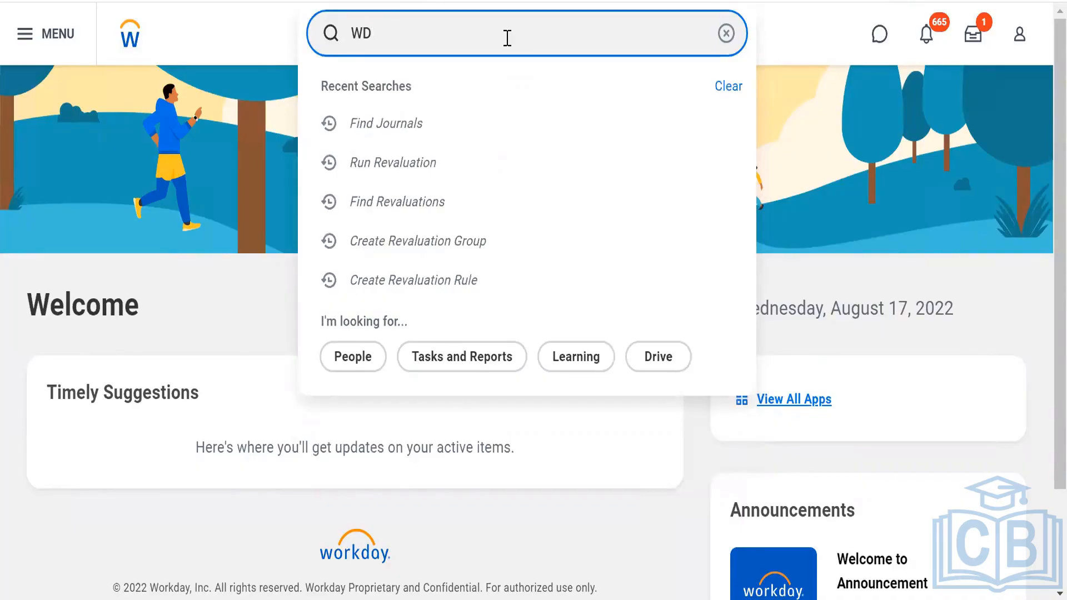
type("LE")
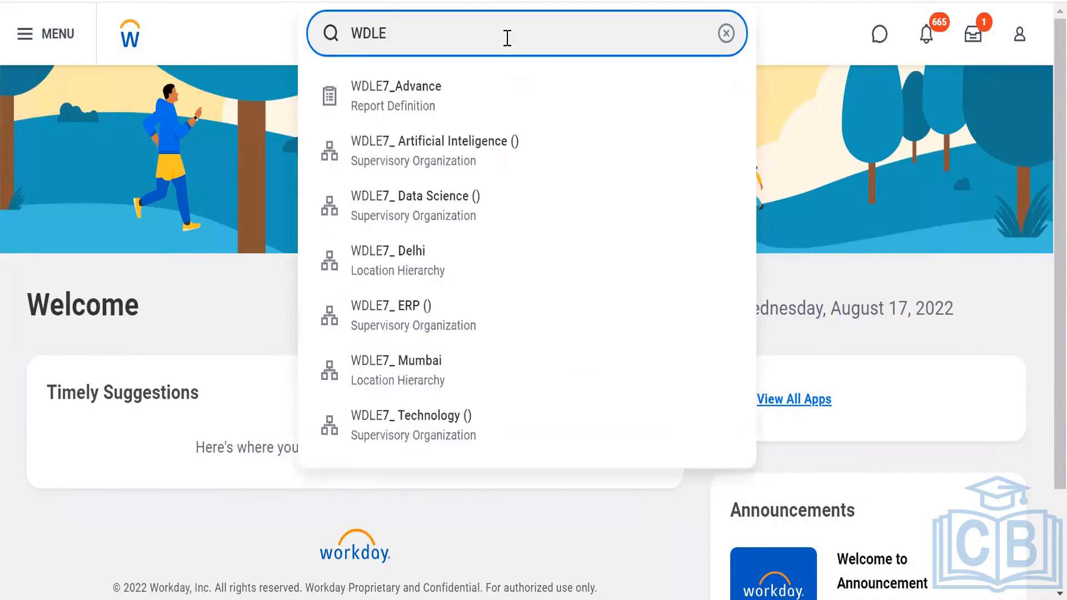
left_click(400, 106)
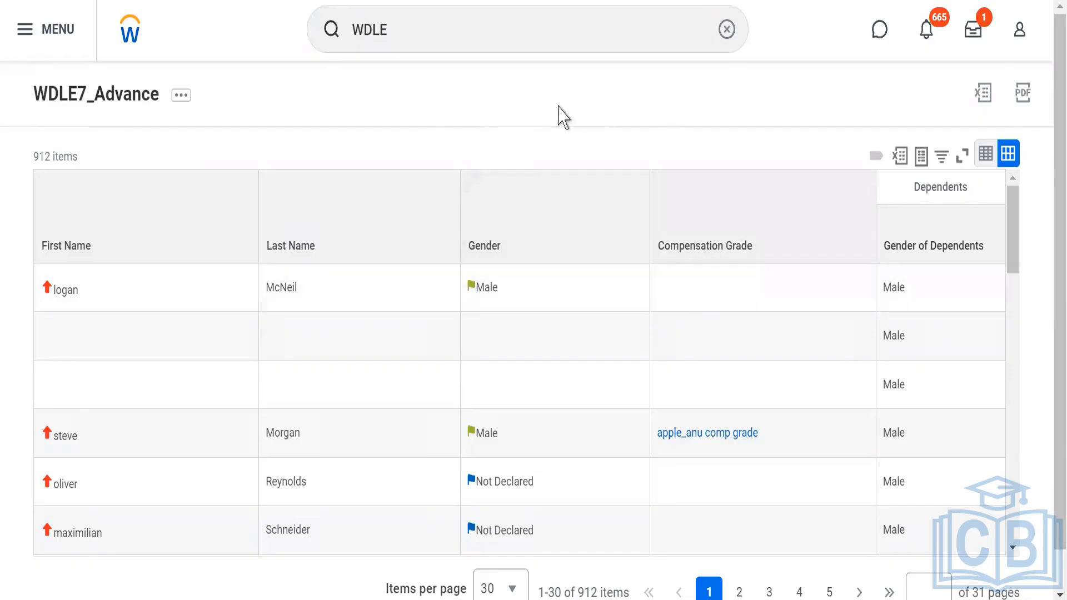
Duplicate the report's browser tab and open the Create Calculated Field task by searching for "cre cal fiel".
mouse_move(519, 295)
right_click(166, 0)
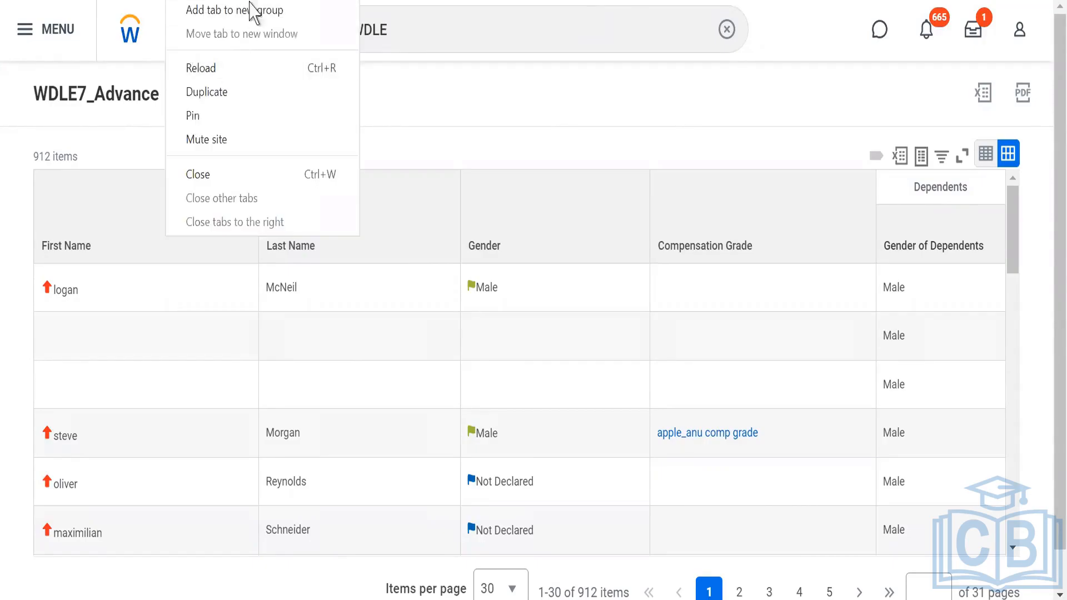
left_click(222, 100)
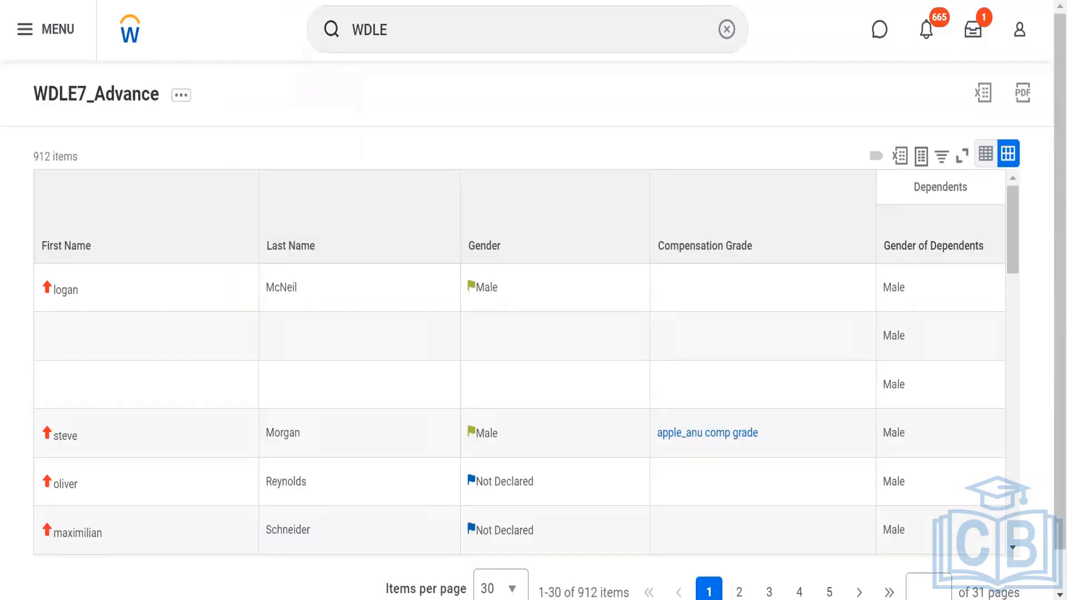
left_click(441, 33)
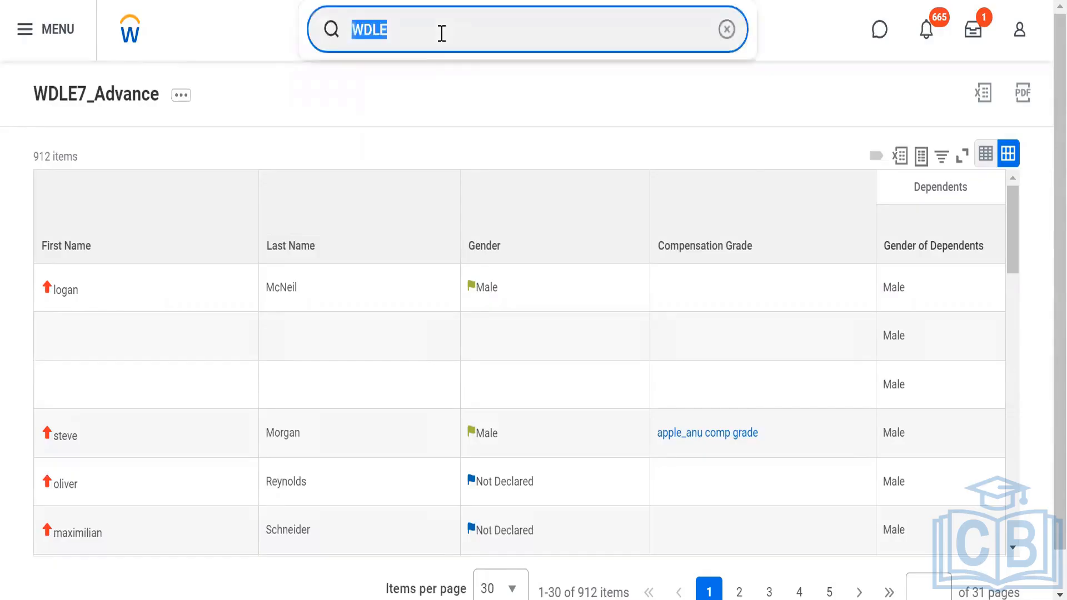
key("BackSpace")
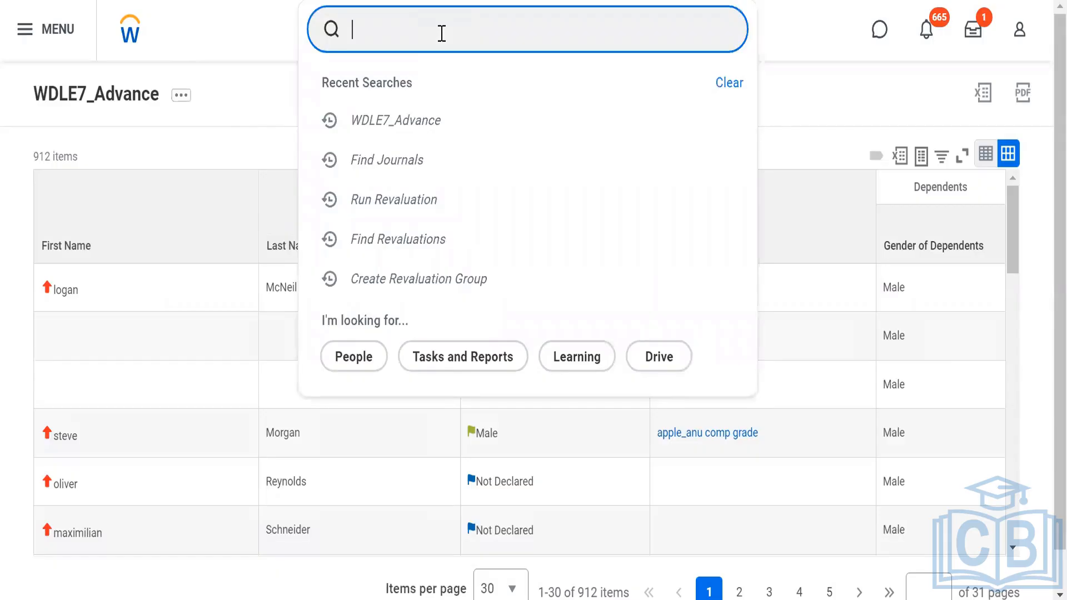
type("cre cal fiel")
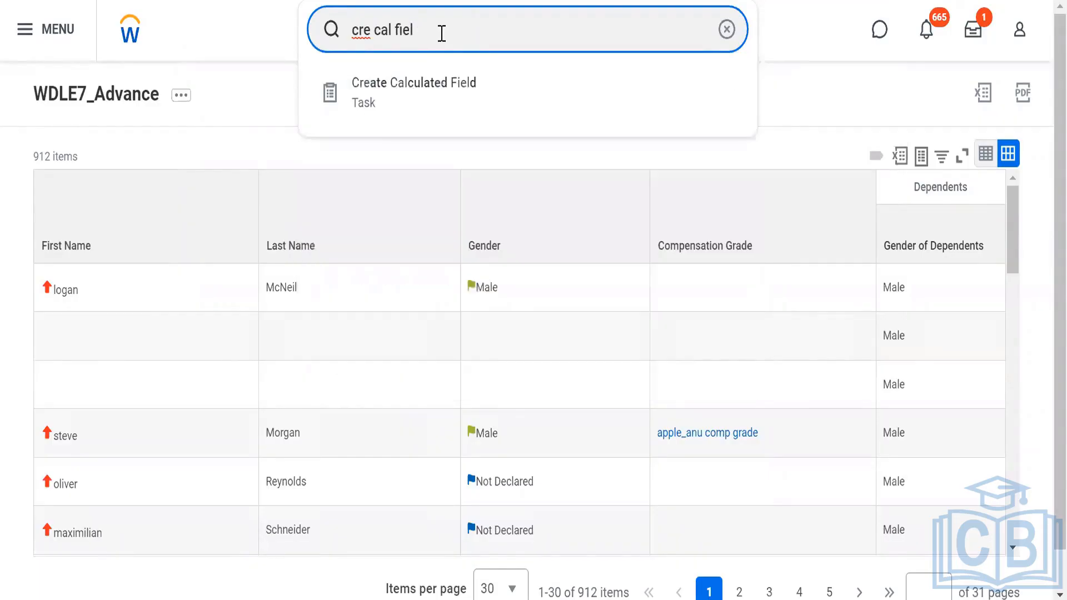
left_click(372, 117)
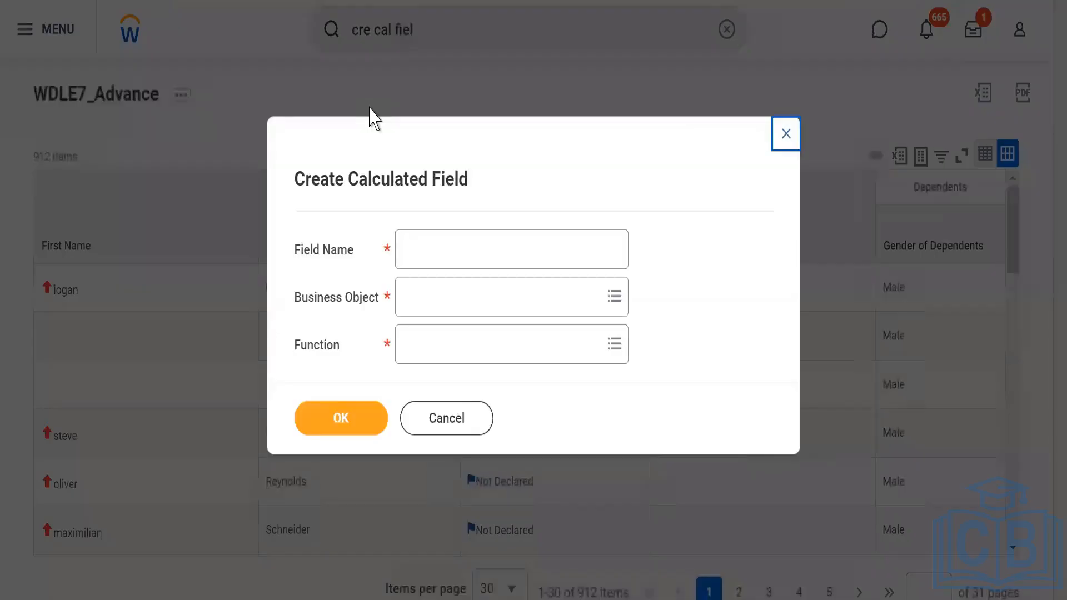
Enter WDLE7_CF_TF as the field name of the new calculated field.
left_click(434, 253)
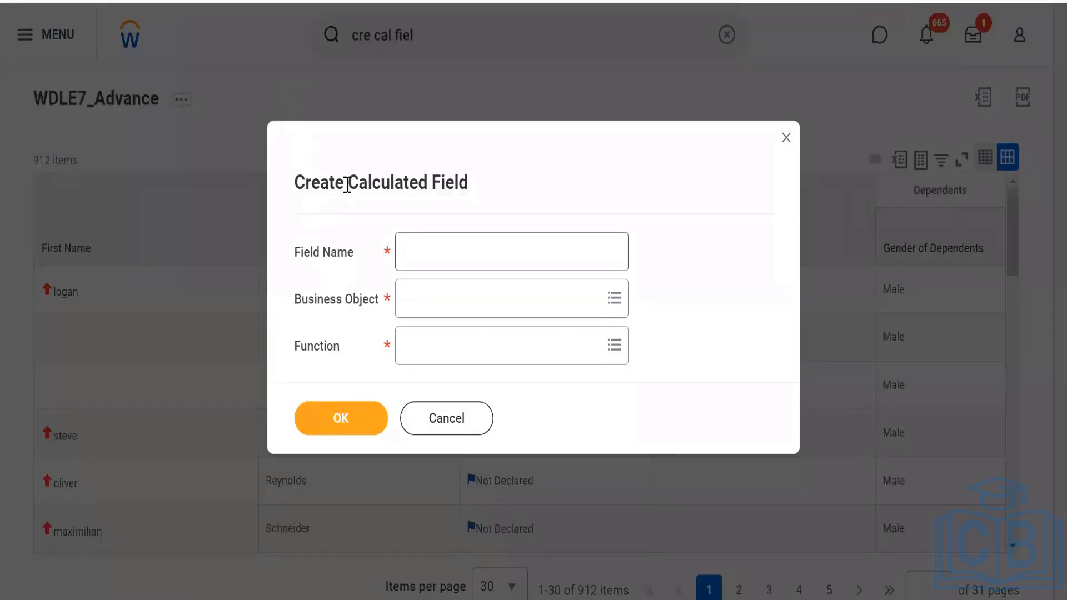
left_click_drag(305, 184, 459, 181)
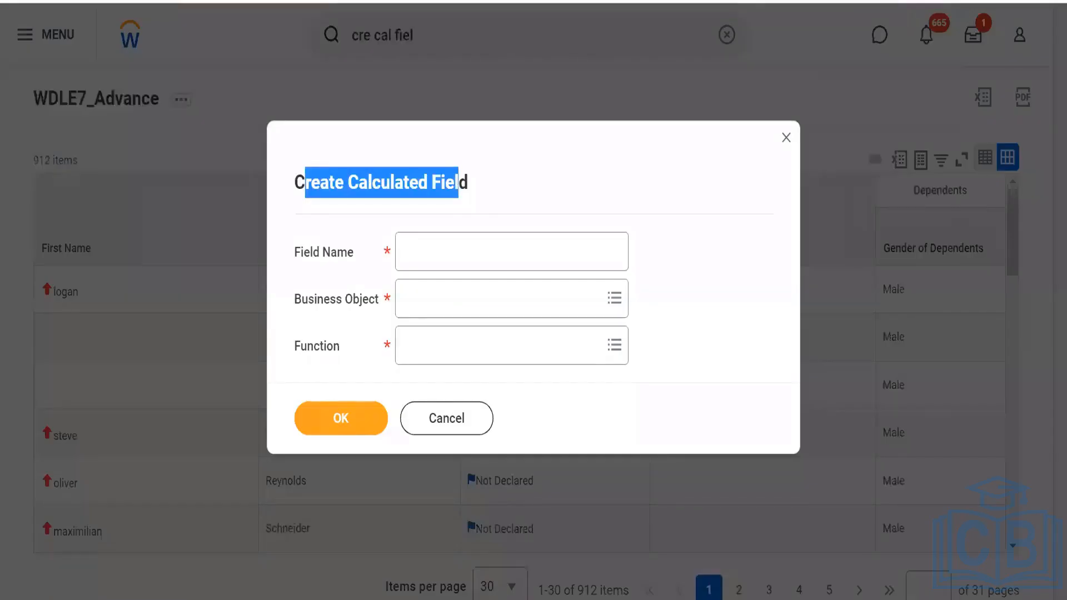
left_click(415, 261)
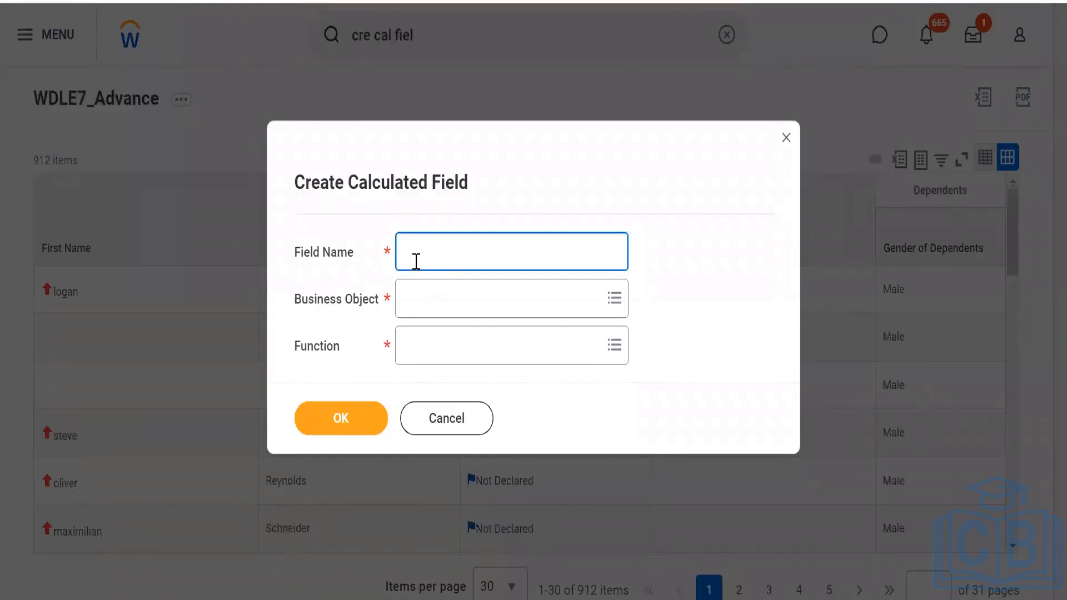
type("WDLE&_")
key("BackSpace")
type("7_CG")
key("BackSpace")
type("F_TF")
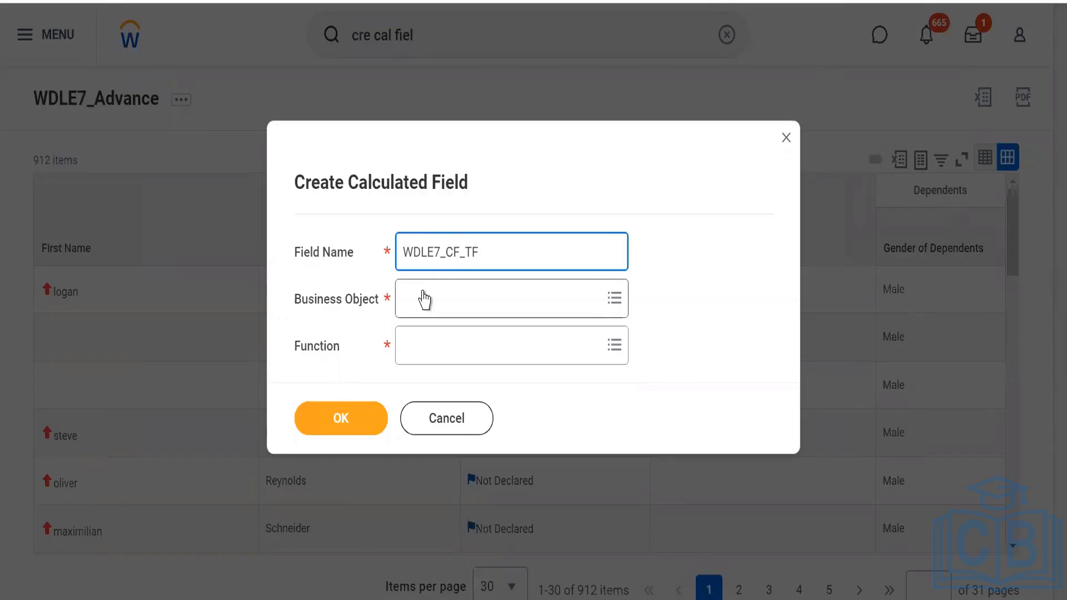
Set the calculated field's business object to Job Profile and its function to True/False Condition.
left_click(424, 294)
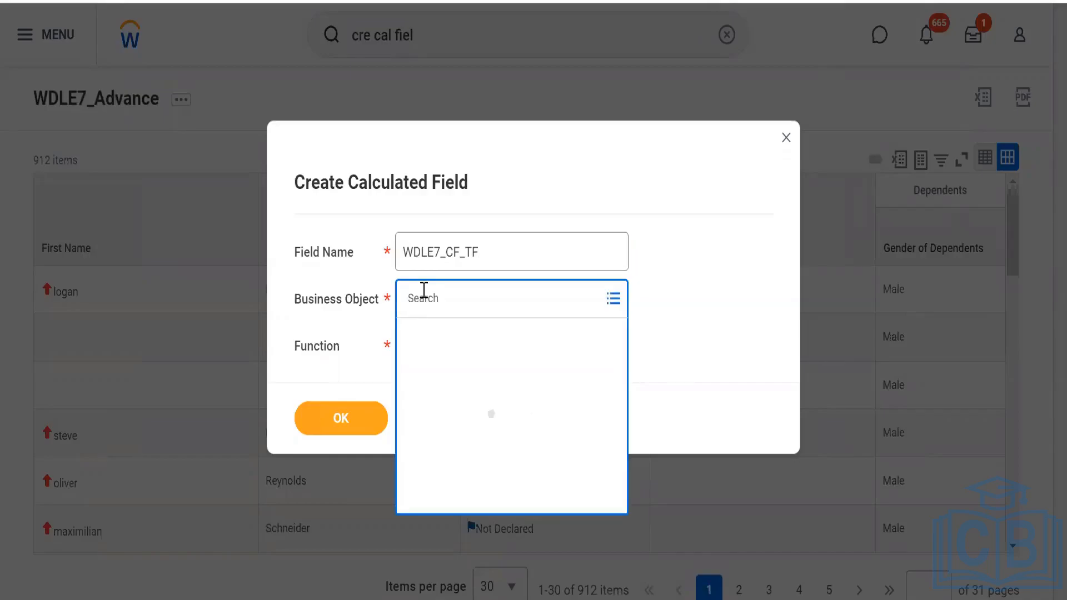
type("Job p")
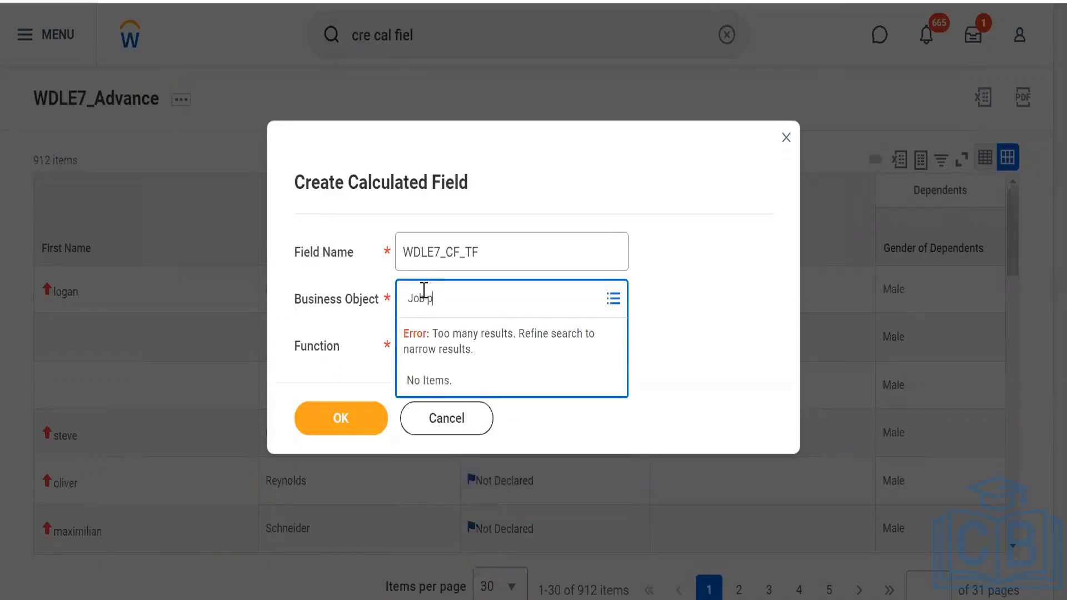
type("rofile")
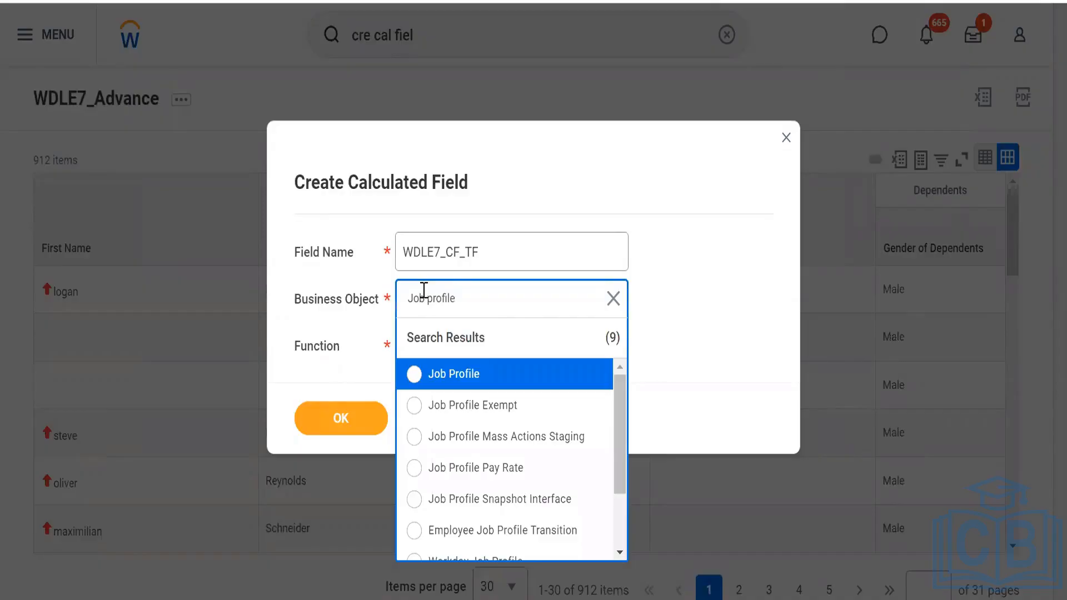
left_click(413, 376)
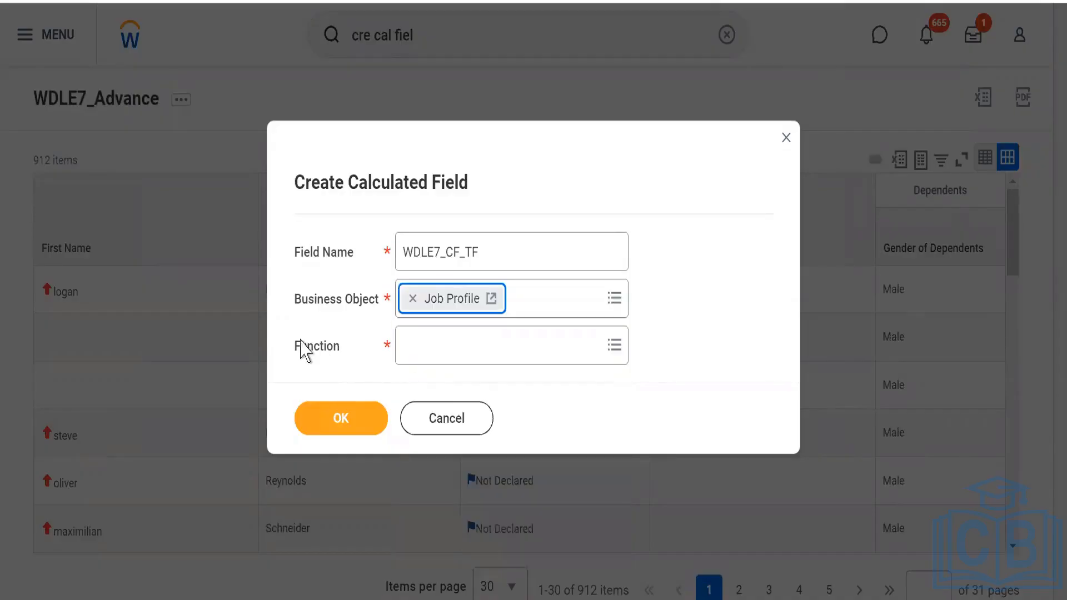
left_click(433, 356)
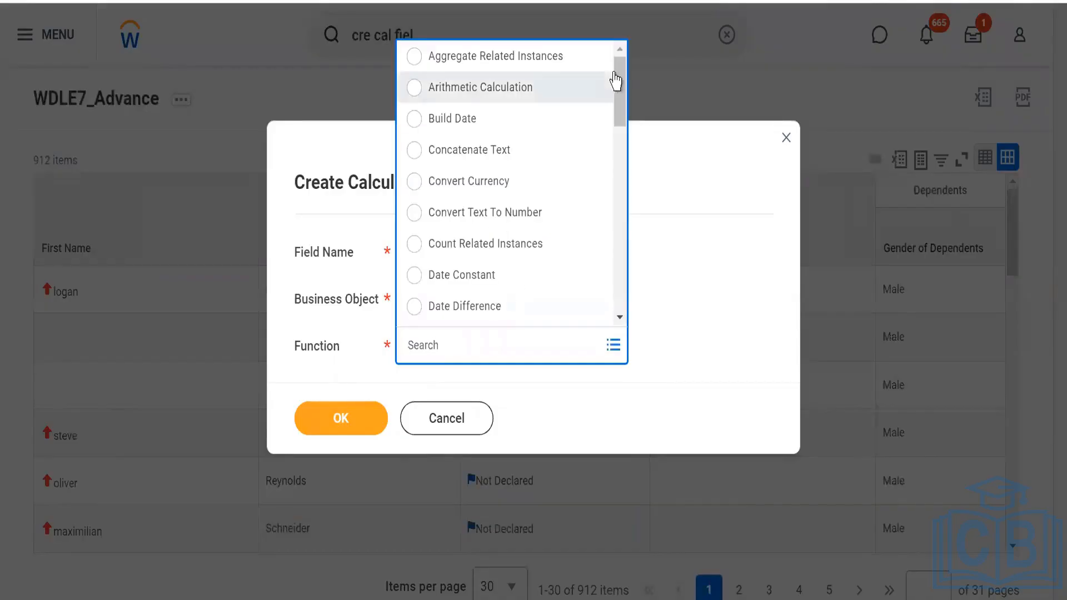
left_click_drag(622, 91, 624, 326)
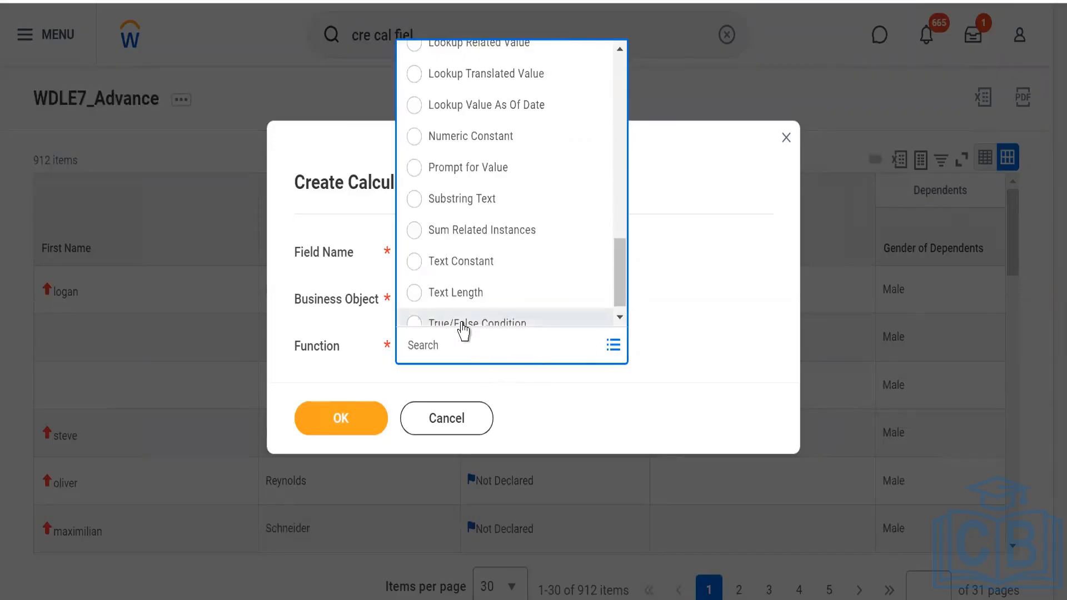
left_click(465, 327)
left_click(702, 358)
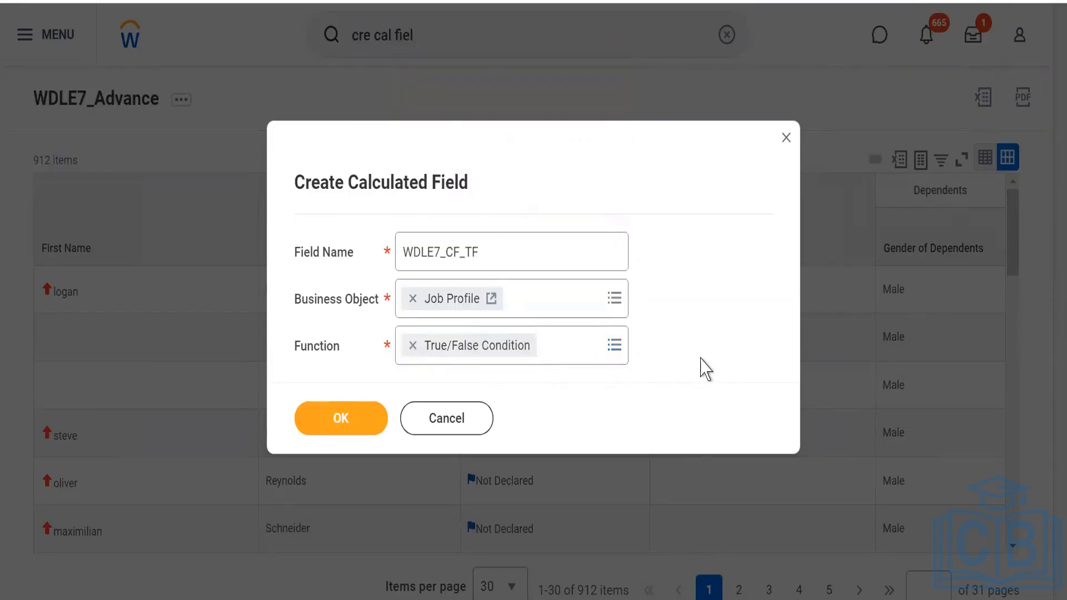
Confirm the new calculated field's definition and set the condition's field to Compensation Grade by searching for "Comp grade".
left_click(340, 421)
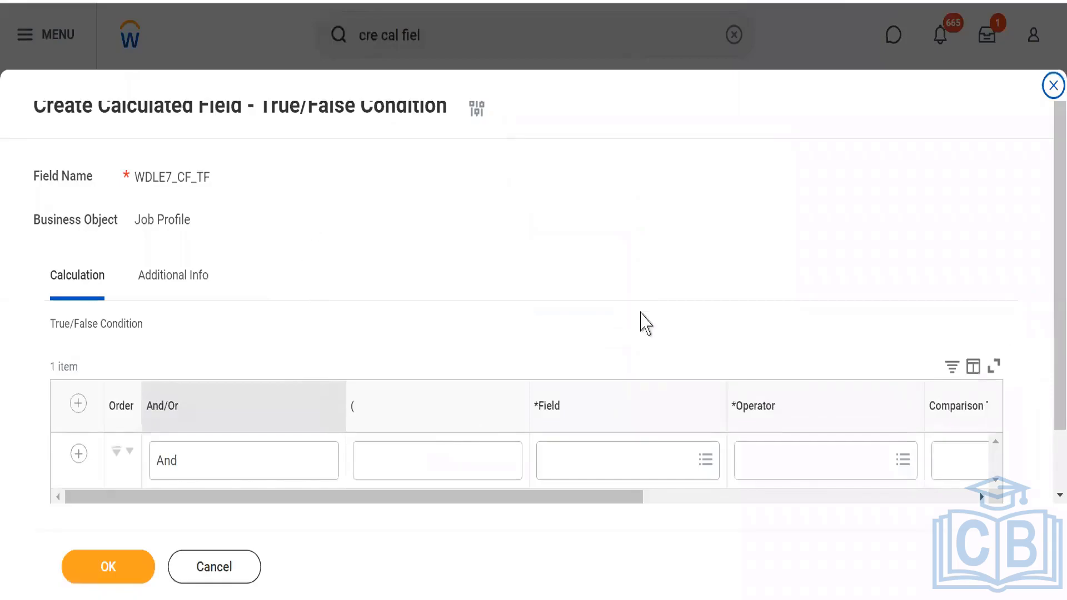
scroll(1042, 350, "down", 2)
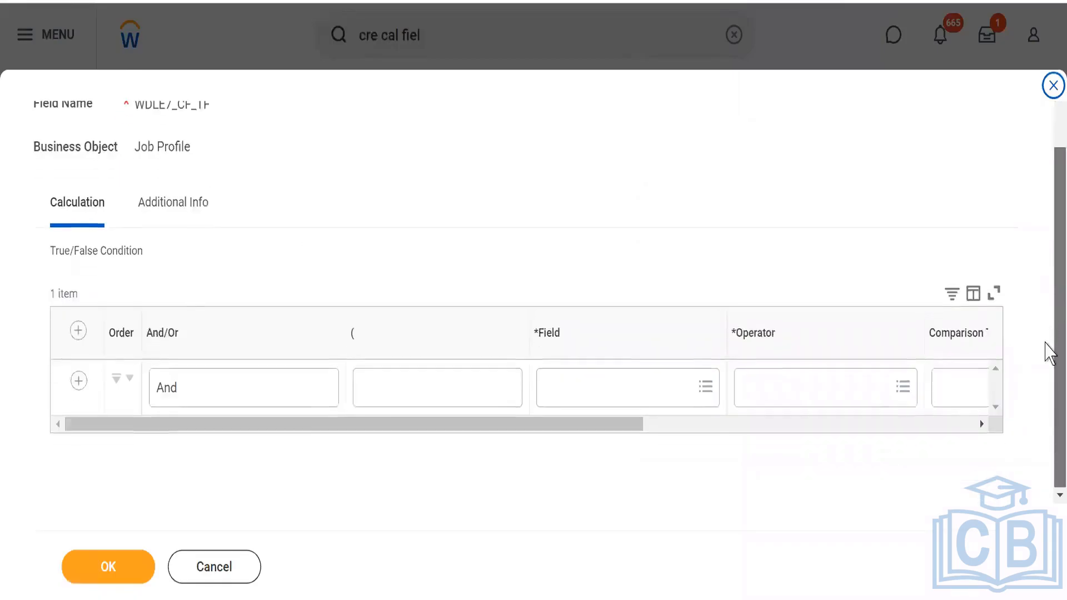
left_click_drag(579, 459, 624, 470)
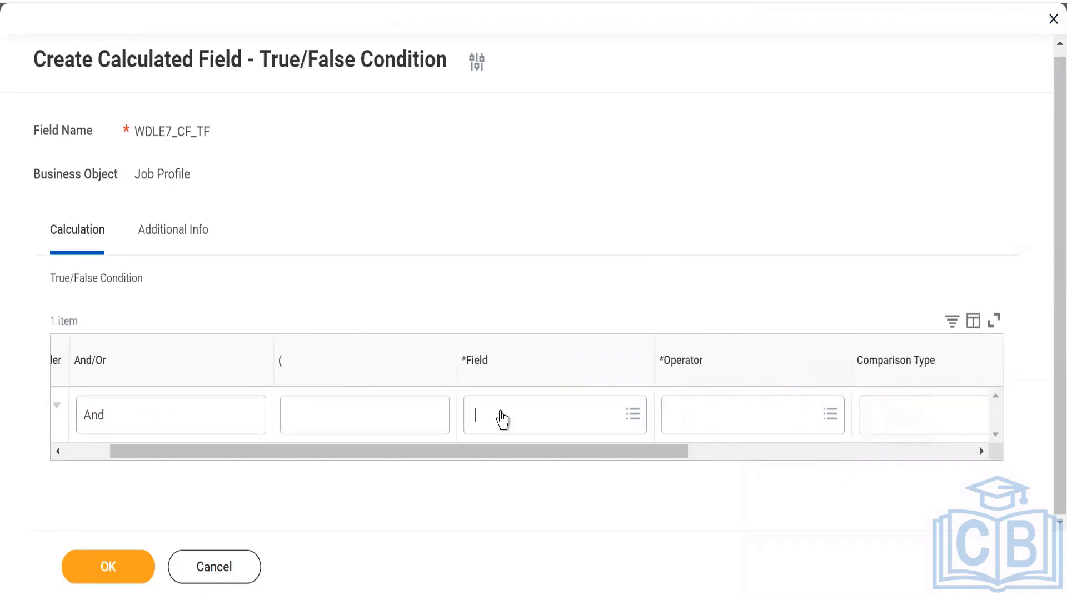
left_click(502, 420)
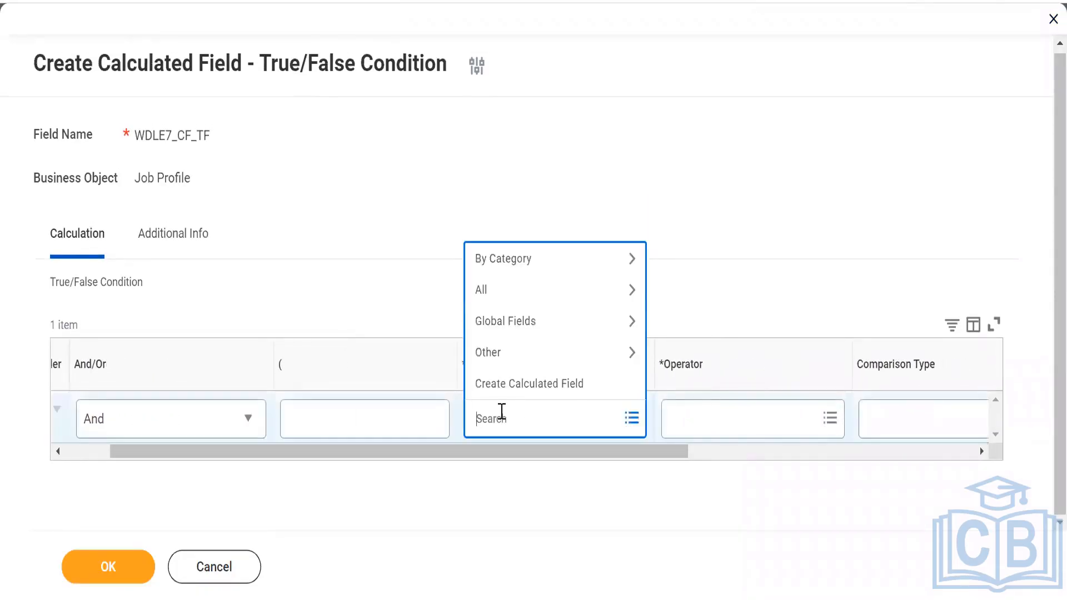
type("Comp grade")
key("Return")
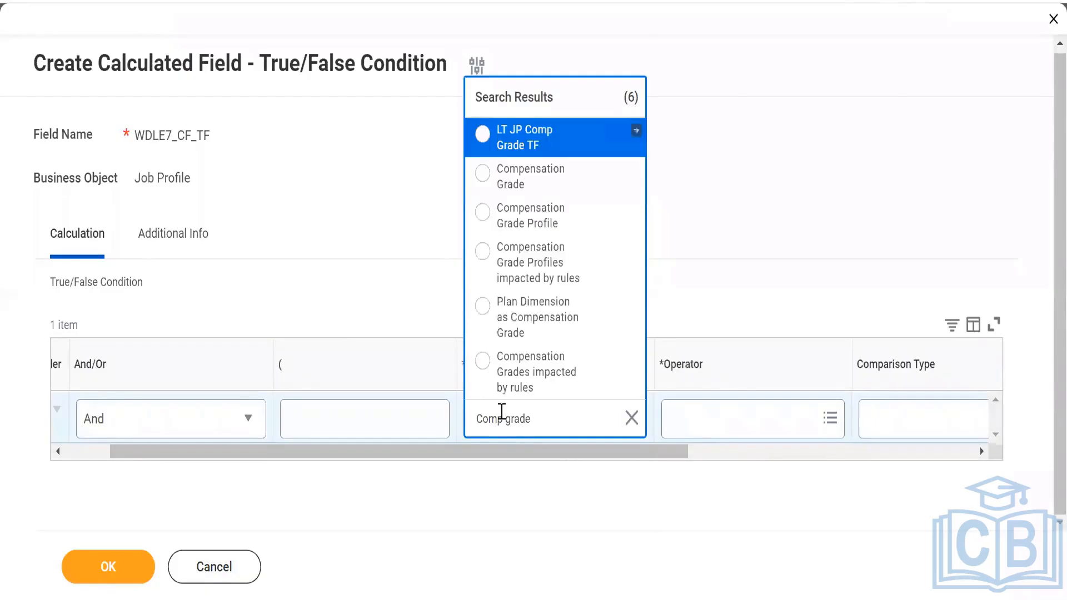
left_click(483, 173)
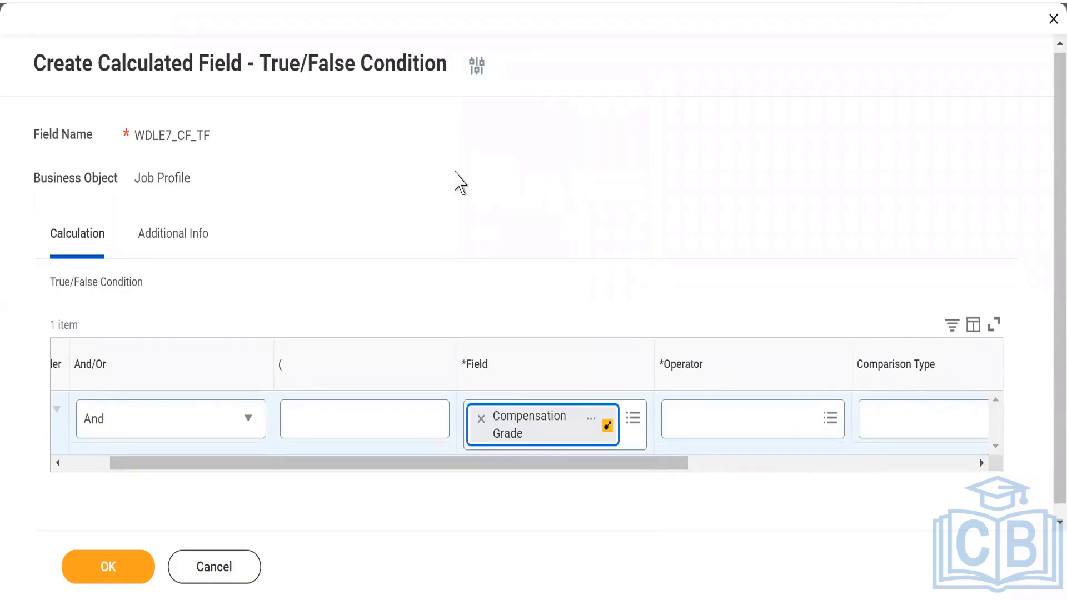
Set the condition's operator to "is not empty" and save the calculated field.
left_click_drag(581, 465, 667, 468)
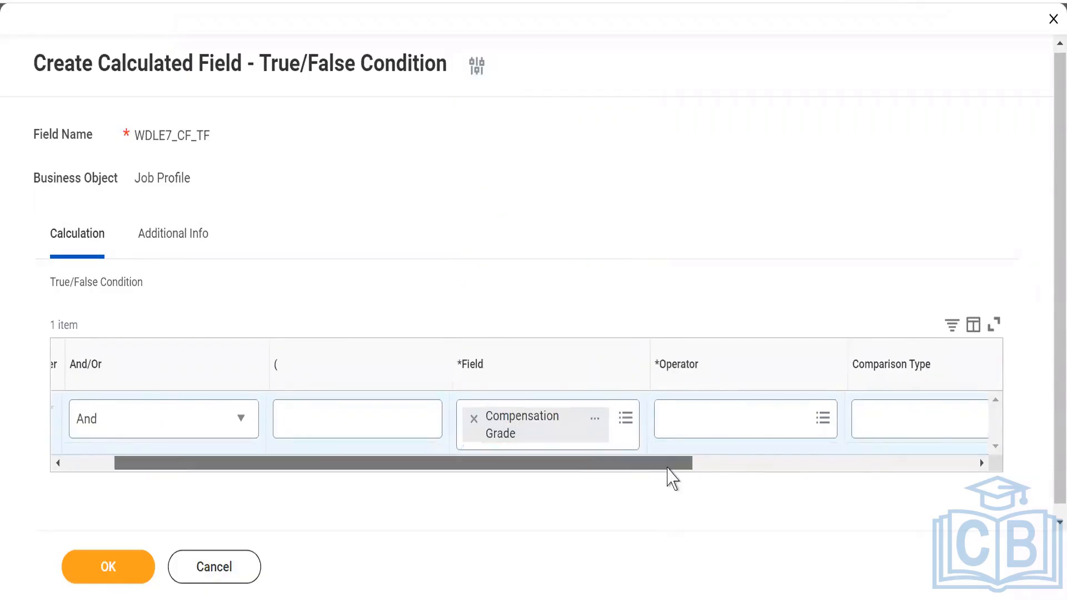
left_click(590, 415)
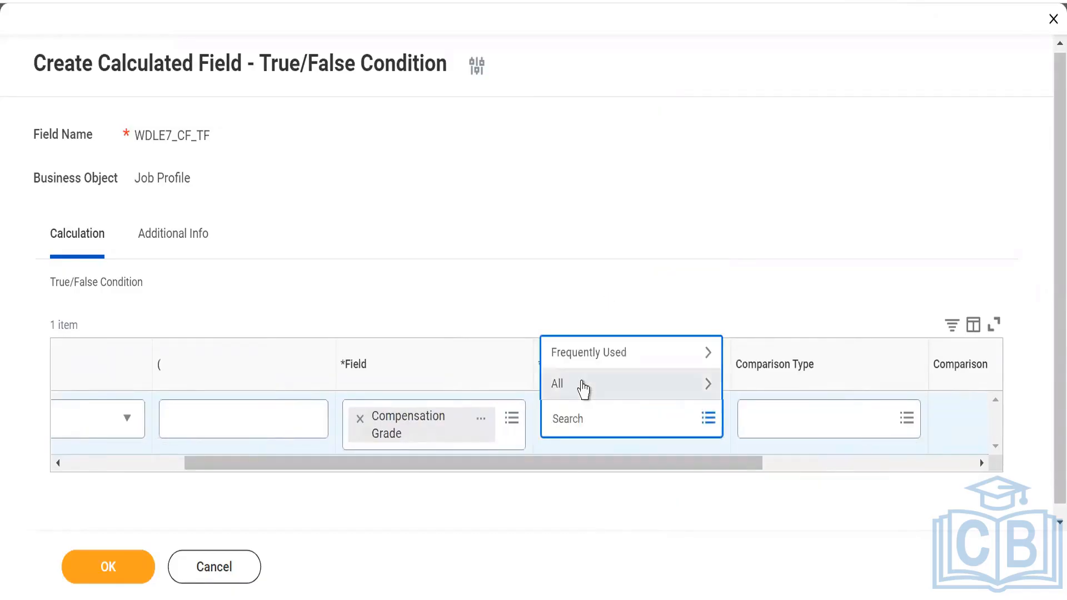
left_click(582, 390)
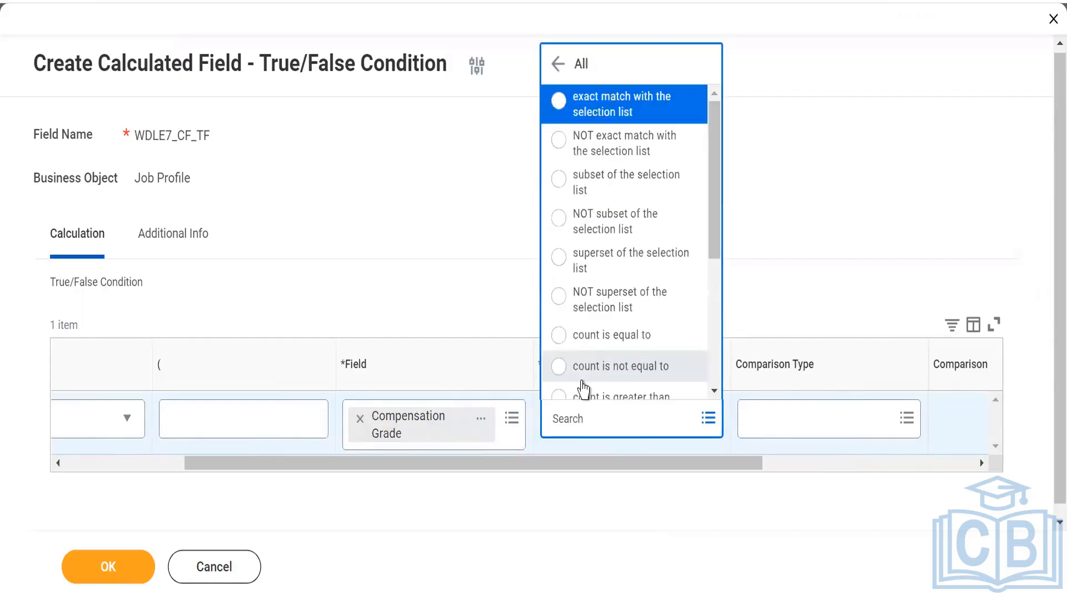
left_click_drag(714, 226, 725, 391)
left_click(561, 386)
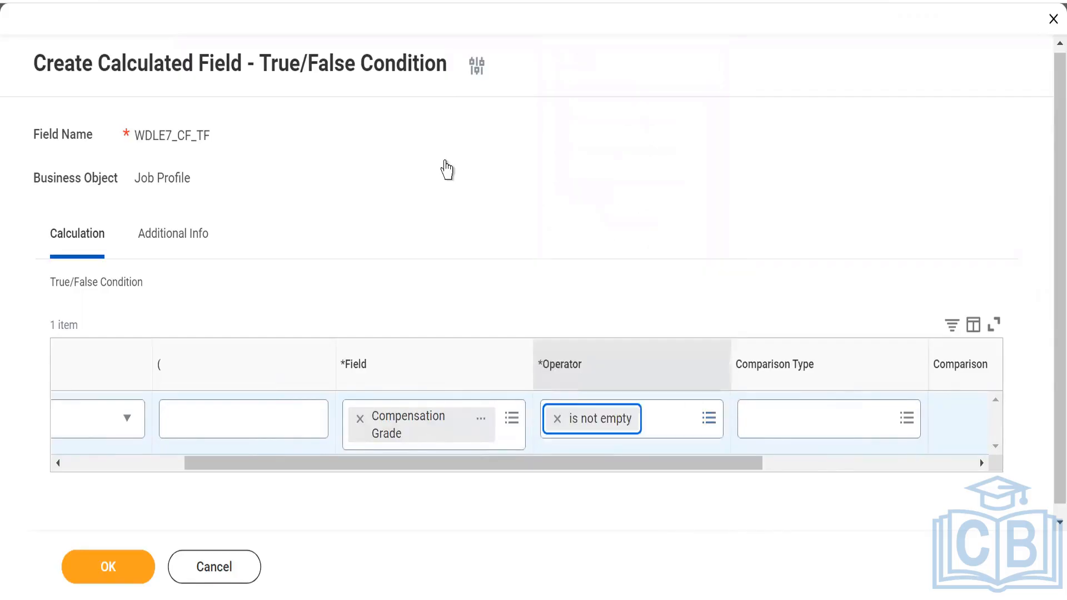
left_click(167, 465)
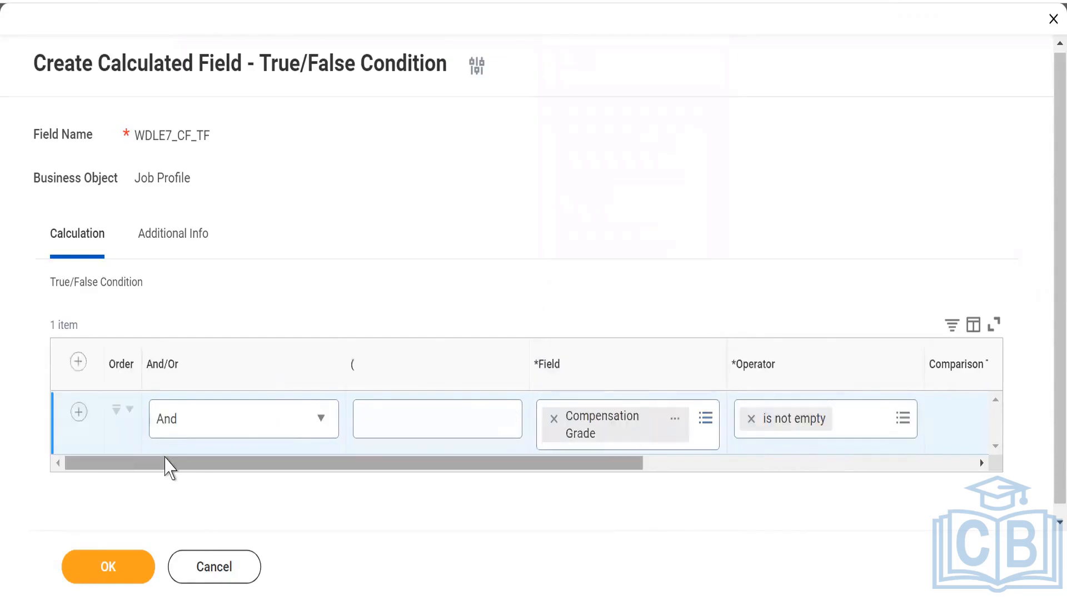
left_click(109, 577)
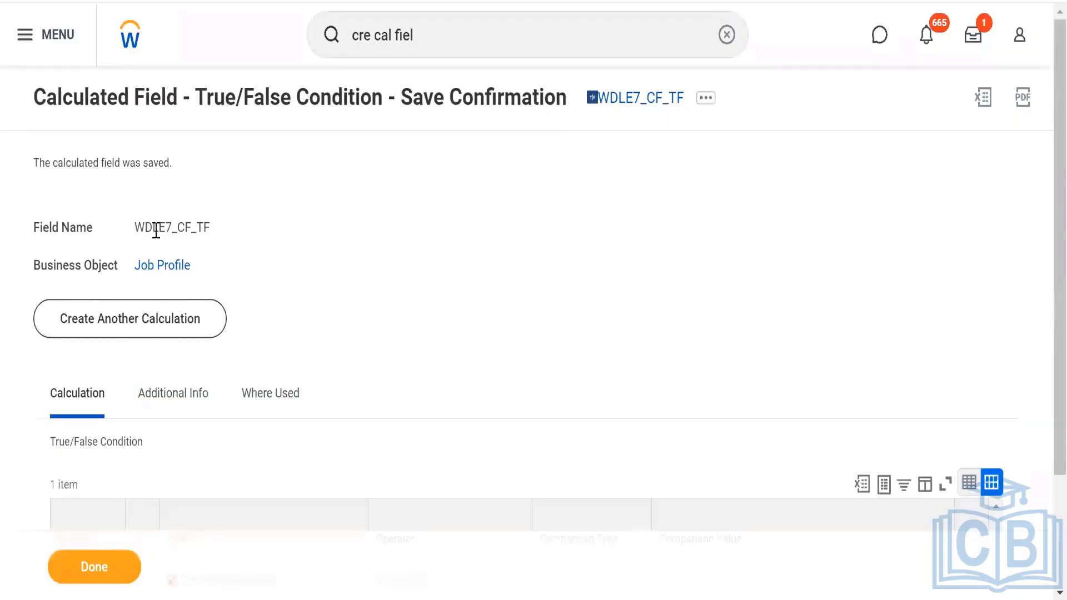
Review the saved calculated field's name, business object and condition row.
left_click_drag(144, 230, 214, 230)
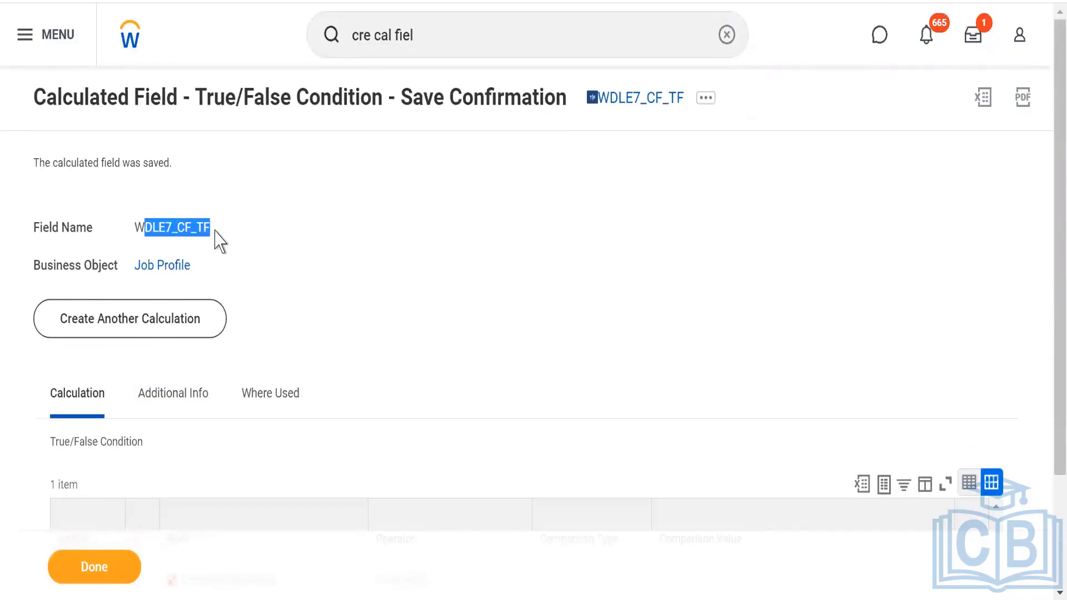
left_click(267, 260)
scroll(267, 259, "down", 3)
scroll(266, 258, "up", 2)
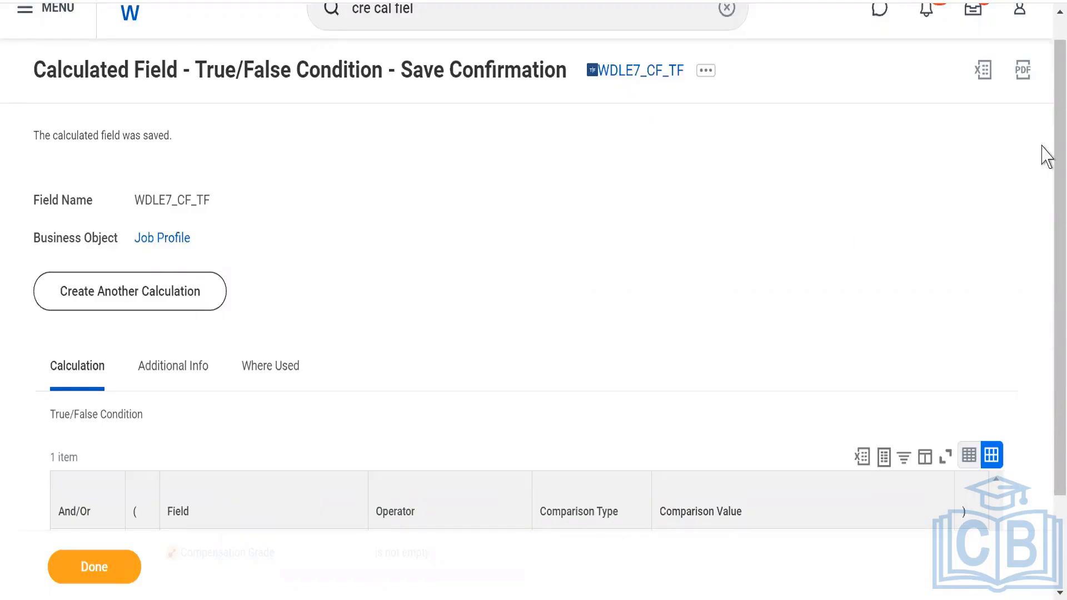
scroll(1048, 245, "down", 2)
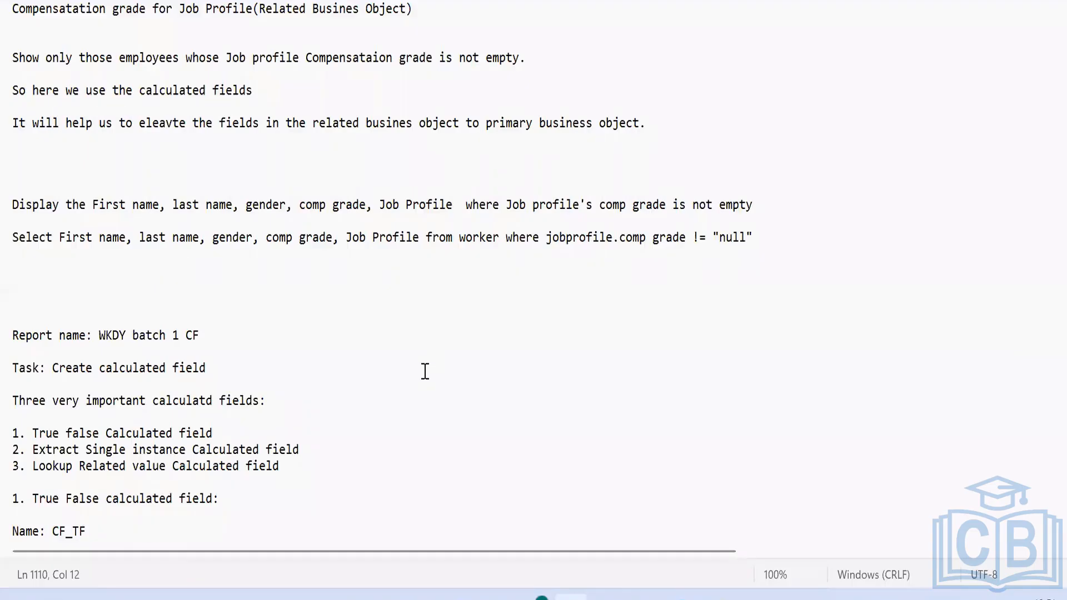
Read on in the Notepad notes to the Extract Single Instance and Lookup Related Value sections.
left_click(425, 371)
key("Down")
key("Down")
key("Down")
key("Down")
key("Down")
key("Down")
key("Down")
key("Down")
key("Down")
key("Down")
key("Down")
key("Down")
key("Down")
key("Down")
key("Down")
key("Down")
key("Down")
key("Down")
key("Down")
key("Down")
key("Down")
key("Down")
key("Down")
key("Down")
key("Down")
key("Down")
key("Down")
key("Down")
key("Down")
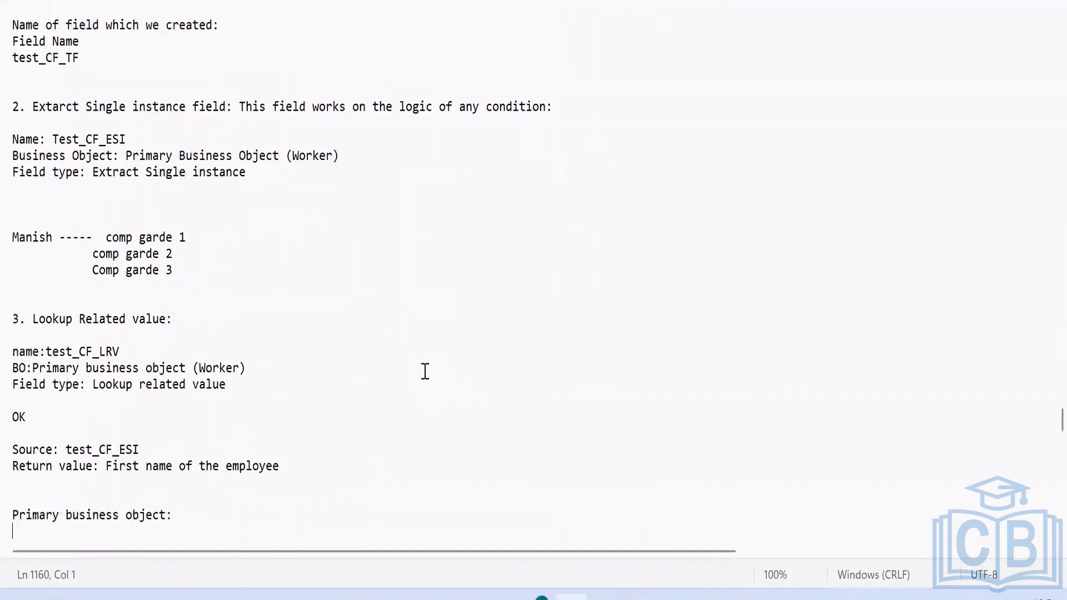
Examine the notes' example of one employee with three comp grades under the Extract Single Instance section.
left_click(99, 237)
left_click_drag(119, 240, 206, 269)
left_click(102, 237)
left_click_drag(86, 237, 207, 266)
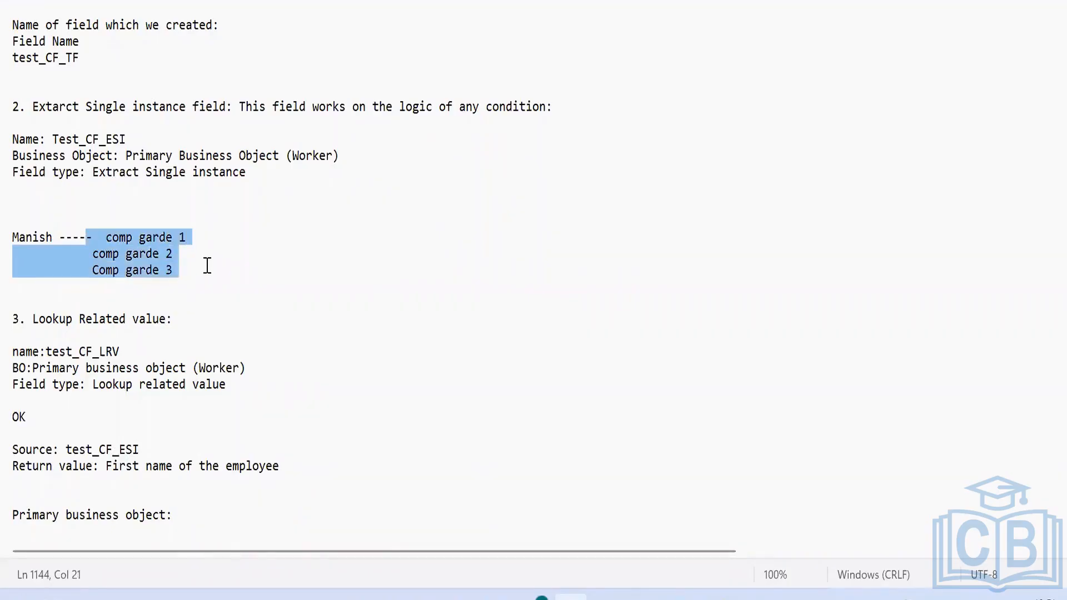
left_click(208, 265)
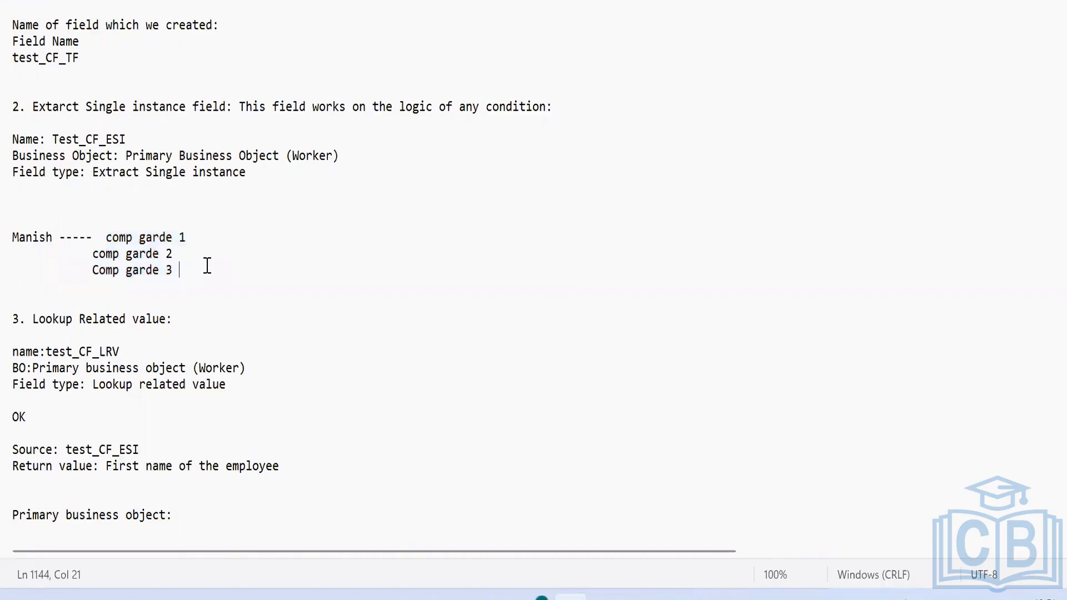
left_click(129, 238)
double_click(140, 255)
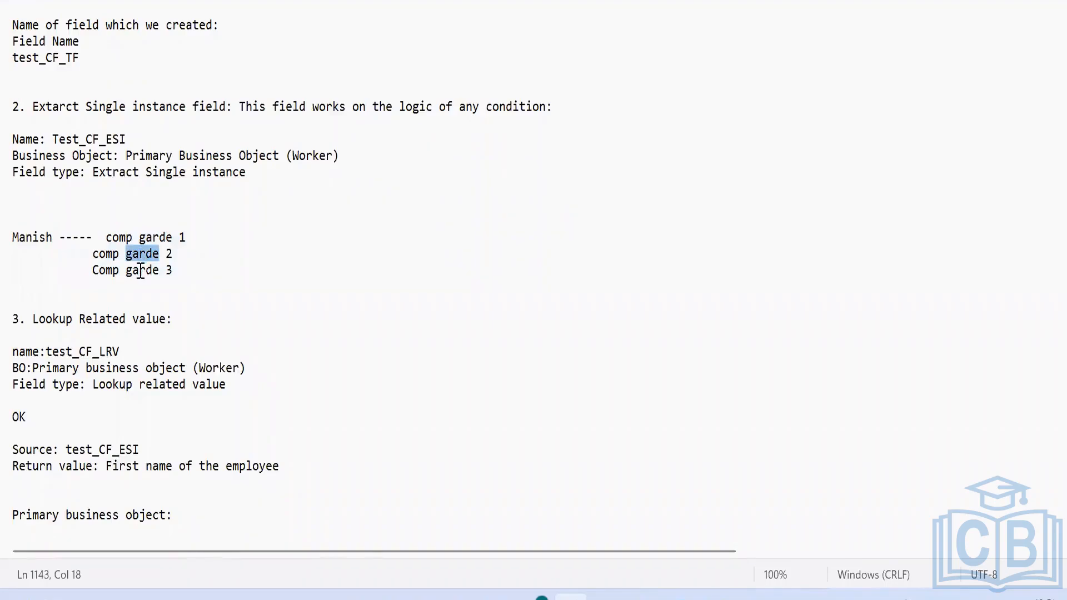
double_click(141, 273)
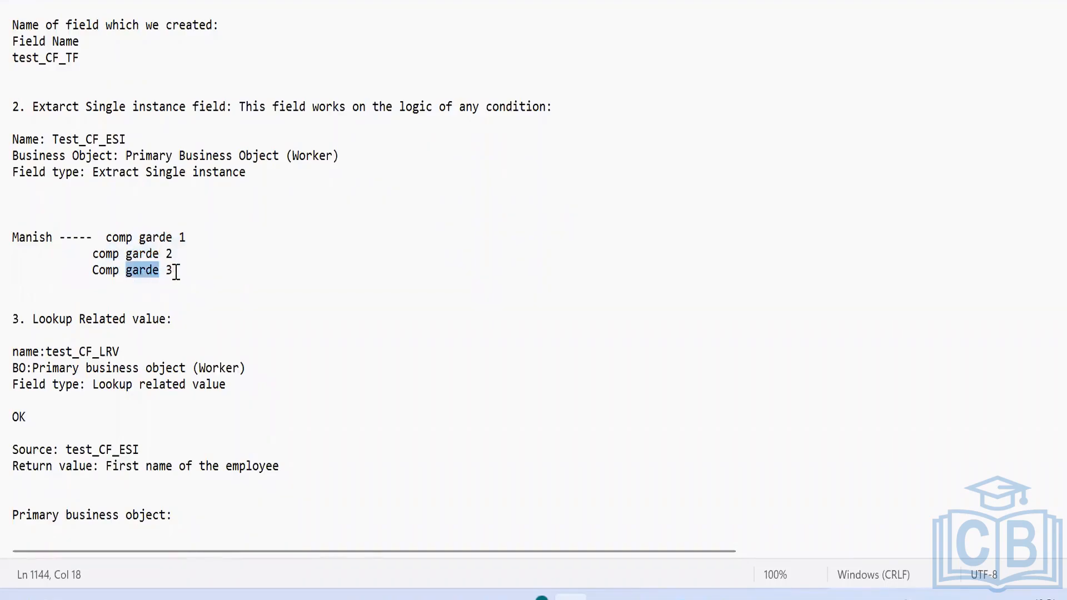
left_click_drag(173, 270, 105, 278)
double_click(104, 276)
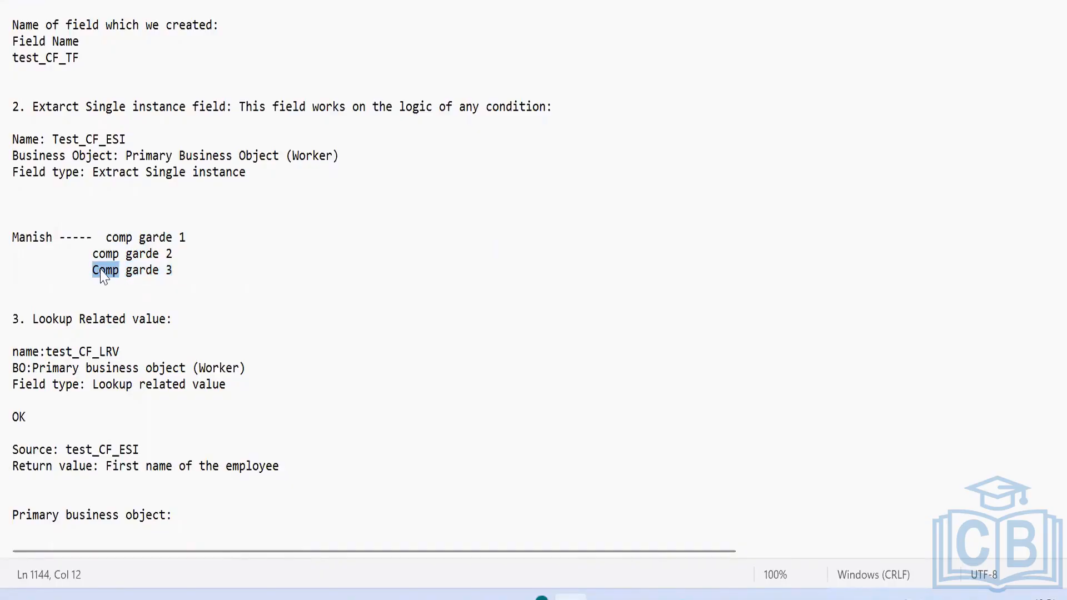
left_click_drag(102, 236, 177, 247)
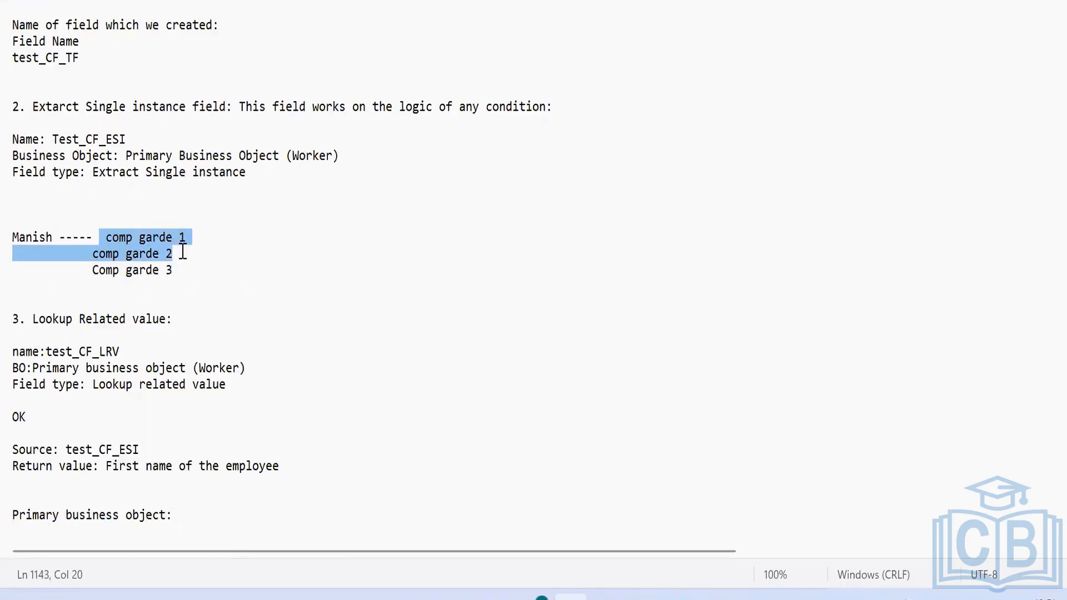
triple_click(120, 271)
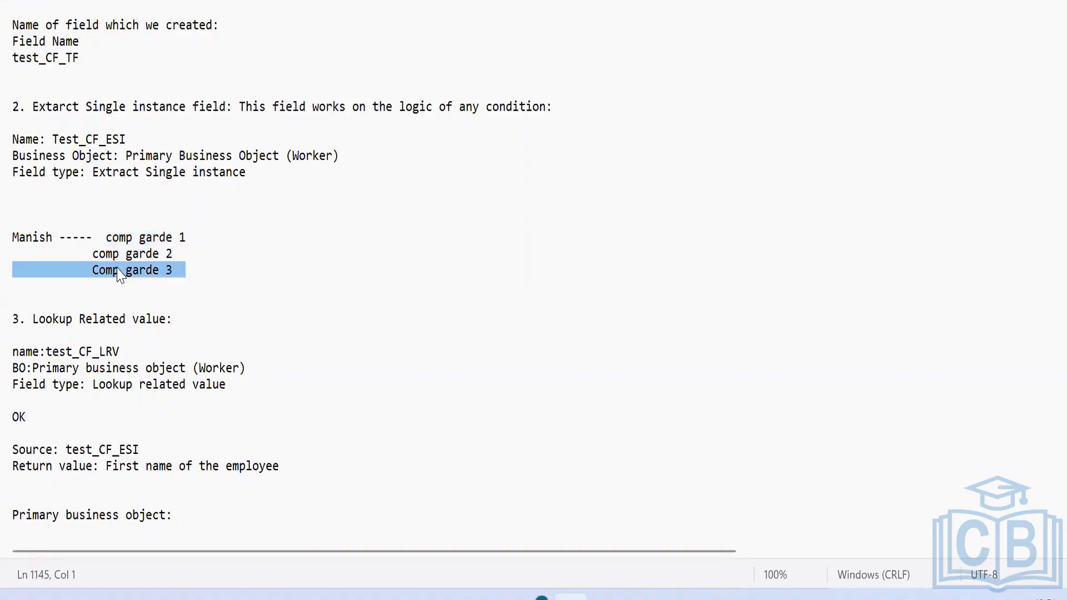
double_click(119, 238)
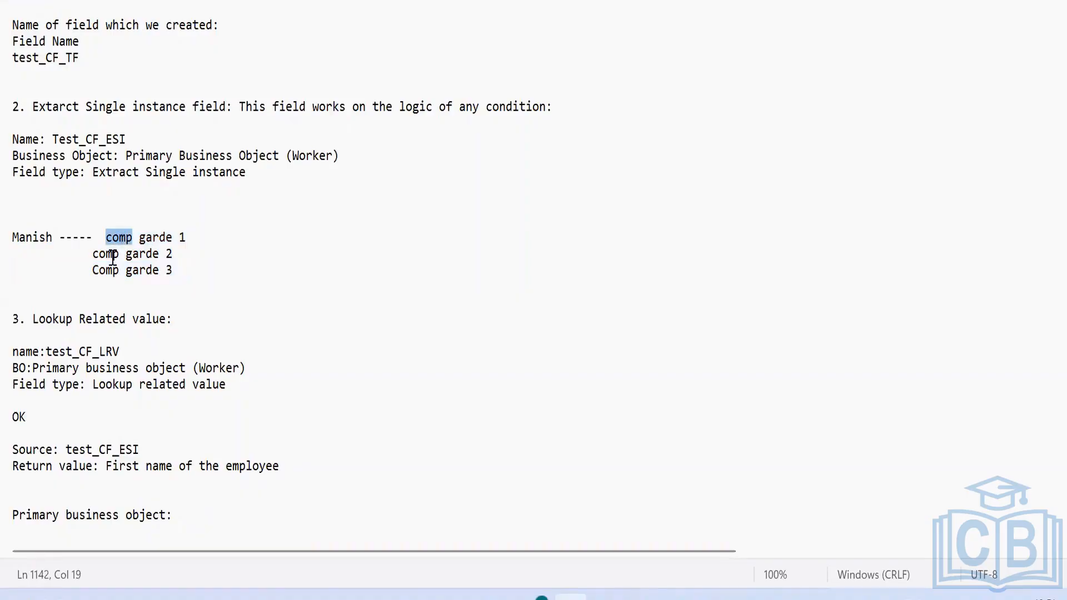
double_click(113, 255)
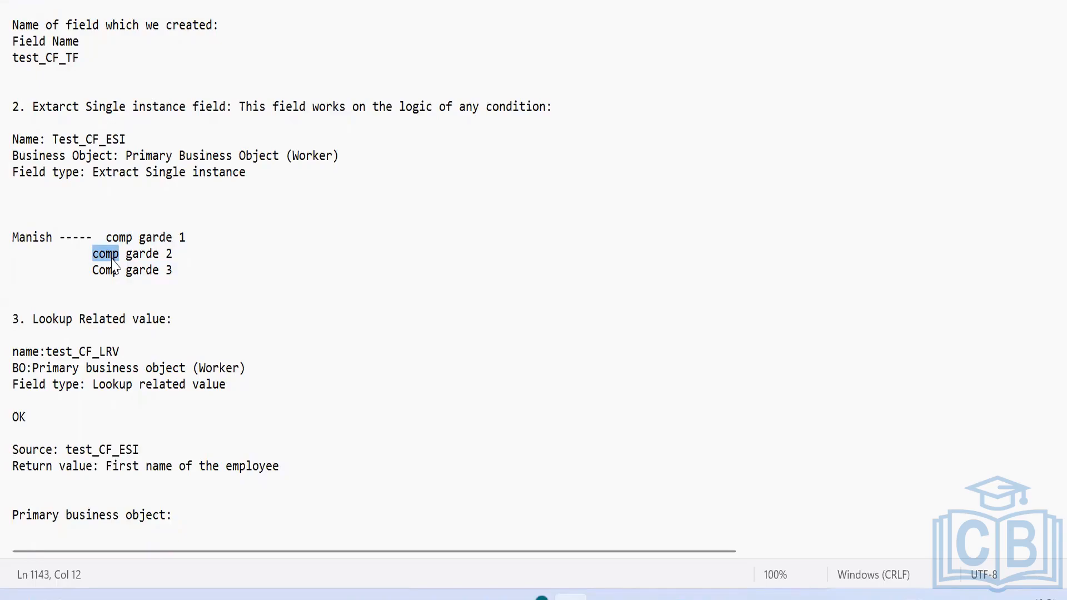
double_click(110, 282)
double_click(105, 270)
Switch to Workday, select the saved calculated field's name and duplicate its browser tab.
left_click(643, 597)
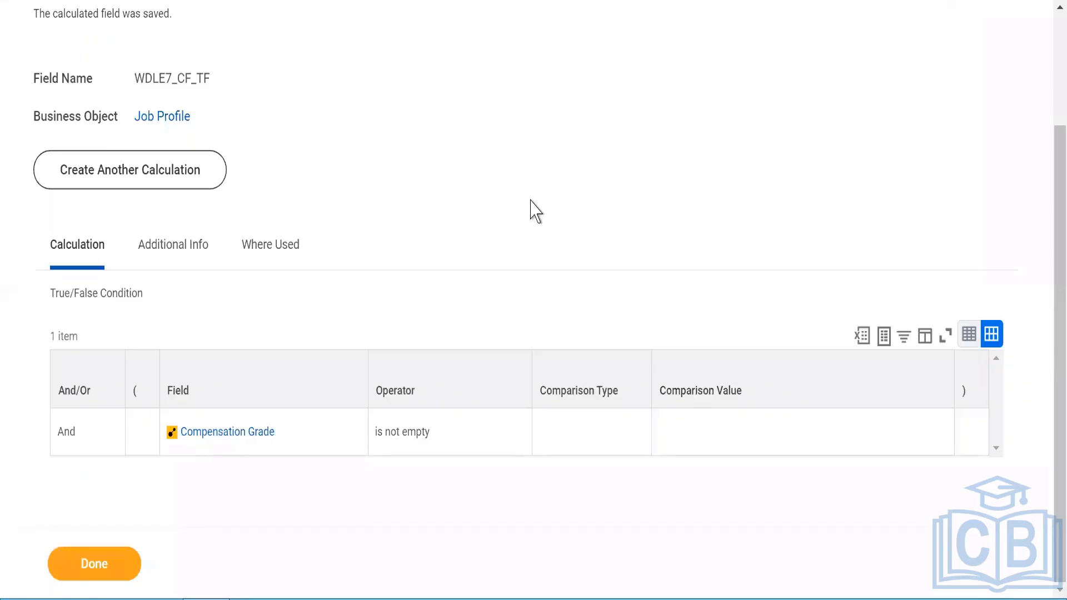
double_click(162, 78)
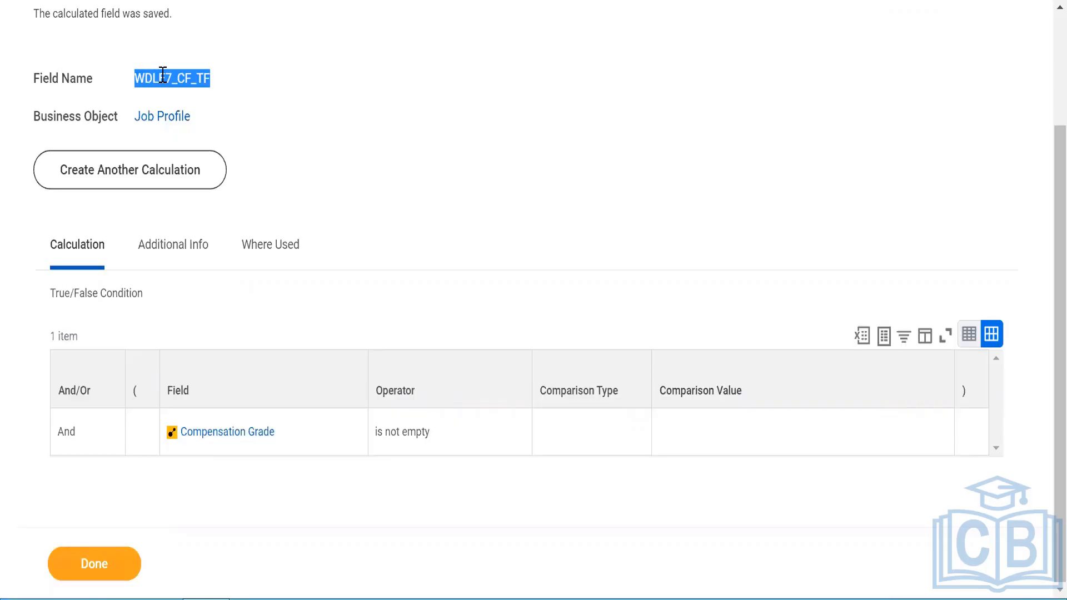
right_click(292, 0)
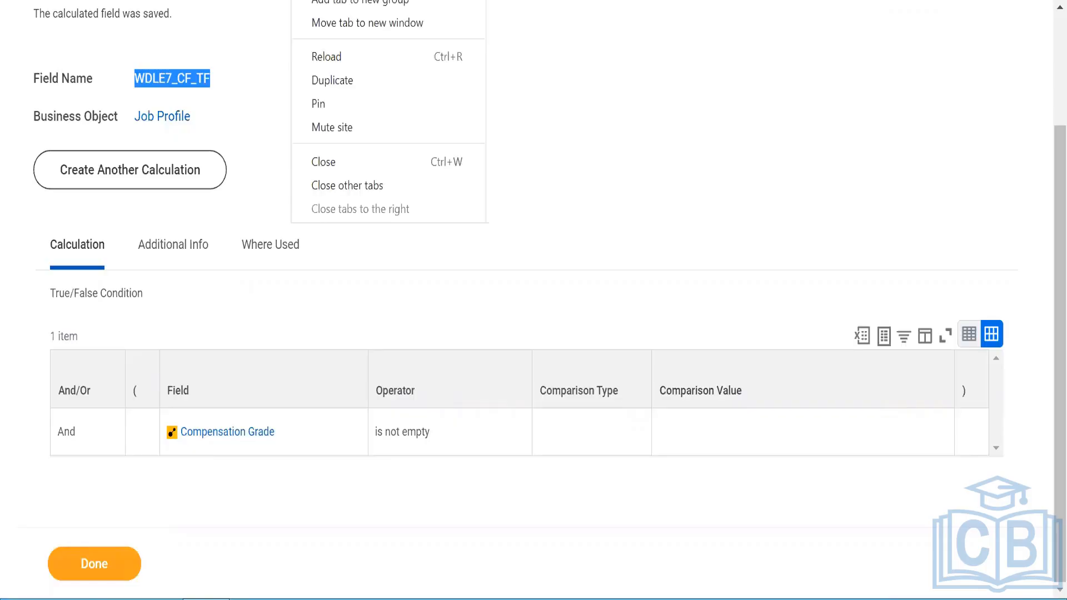
left_click(340, 81)
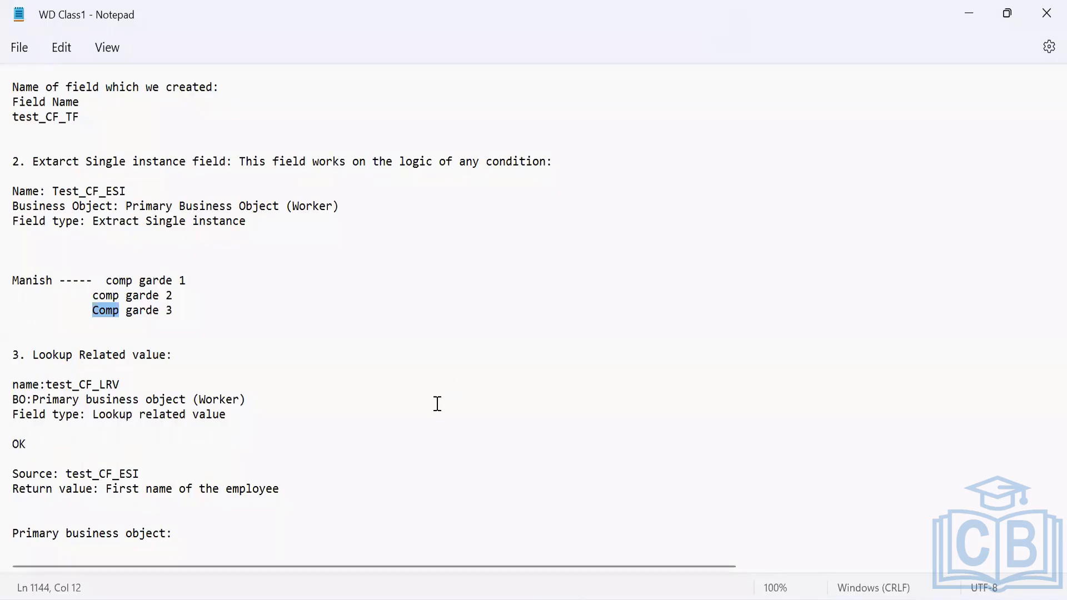
Review the Extract Single Instance description in the Notepad notes and return to Workday in the remote desktop session.
left_click(436, 403)
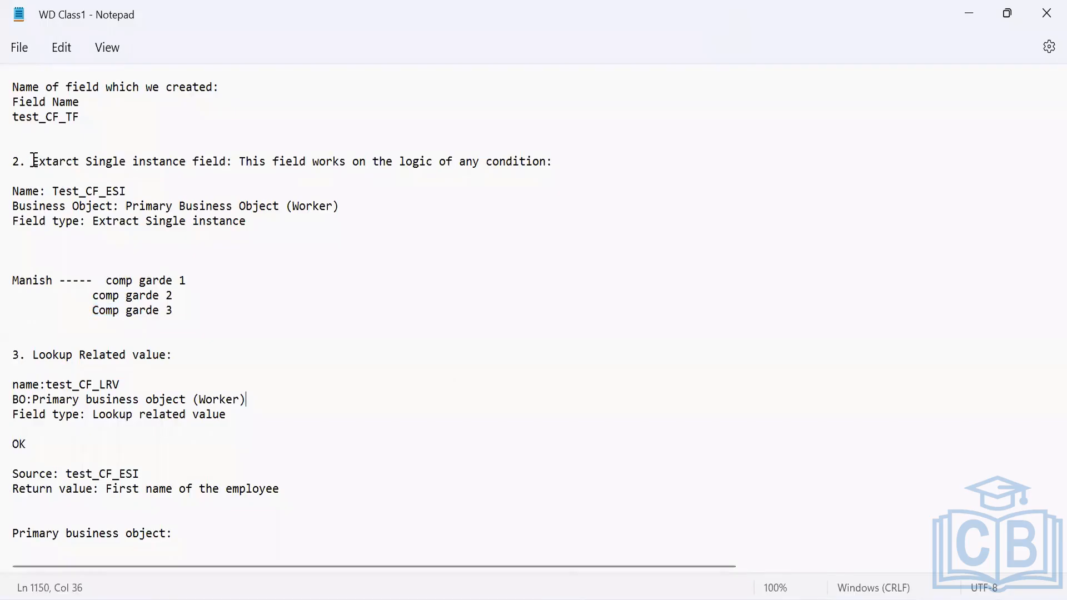
left_click_drag(34, 161, 225, 157)
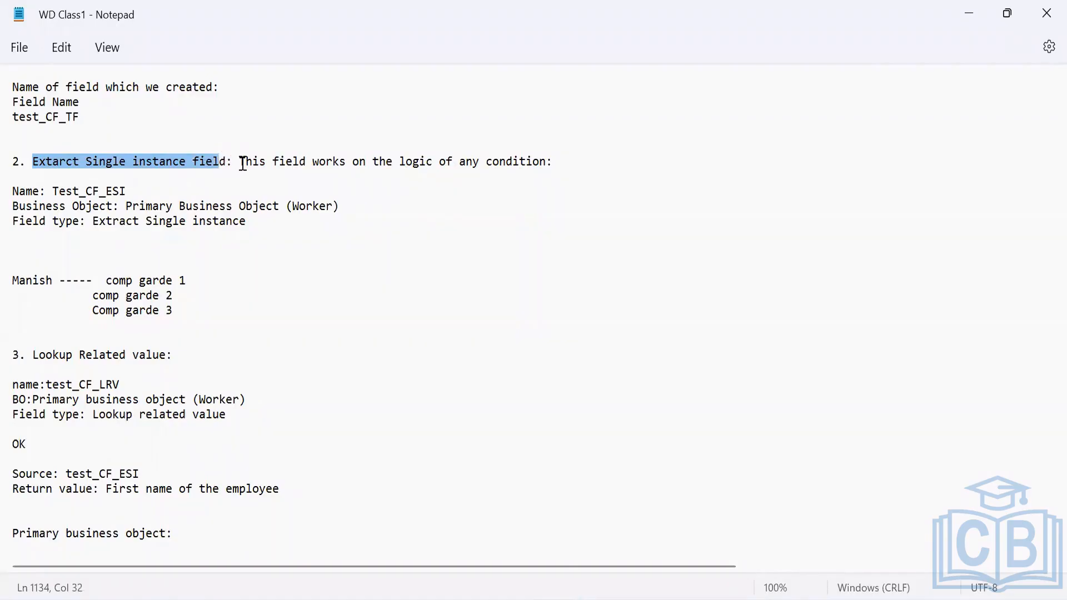
left_click_drag(239, 160, 564, 161)
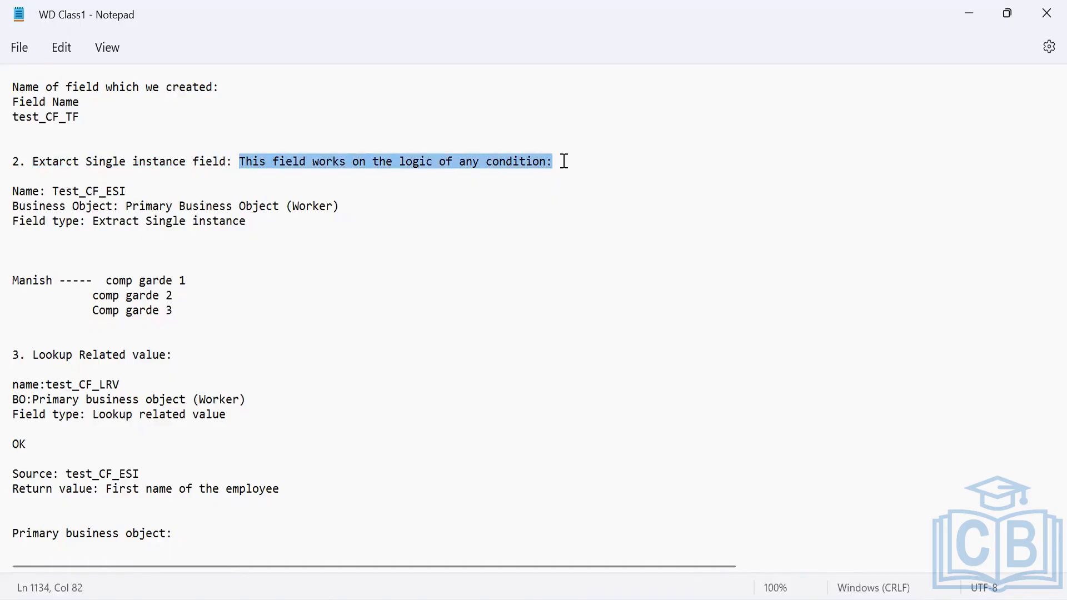
left_click(398, 340)
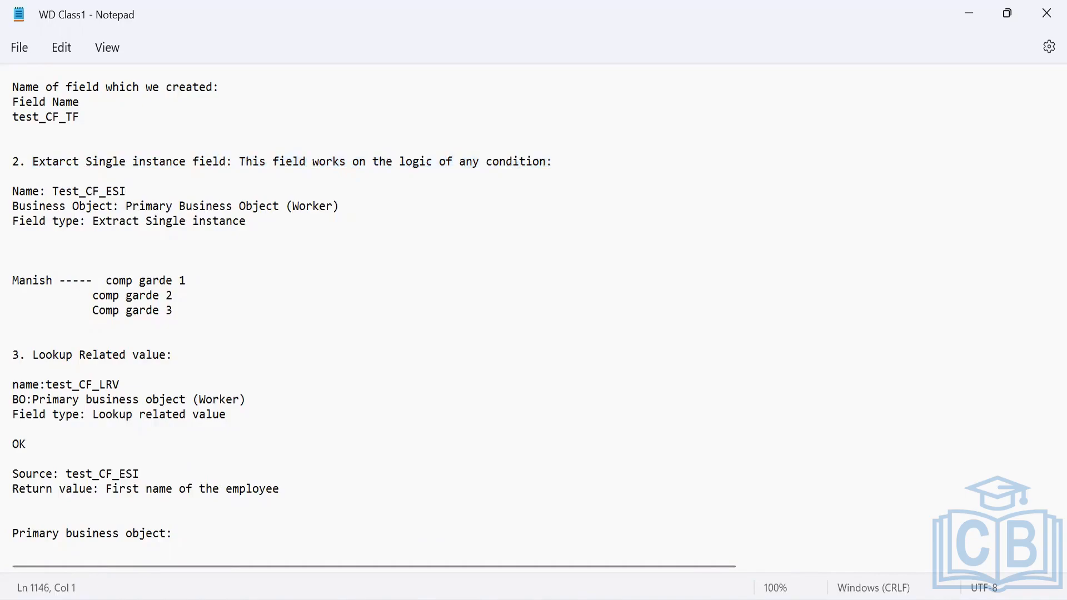
left_click(647, 221)
left_click(671, 350)
mouse_move(643, 598)
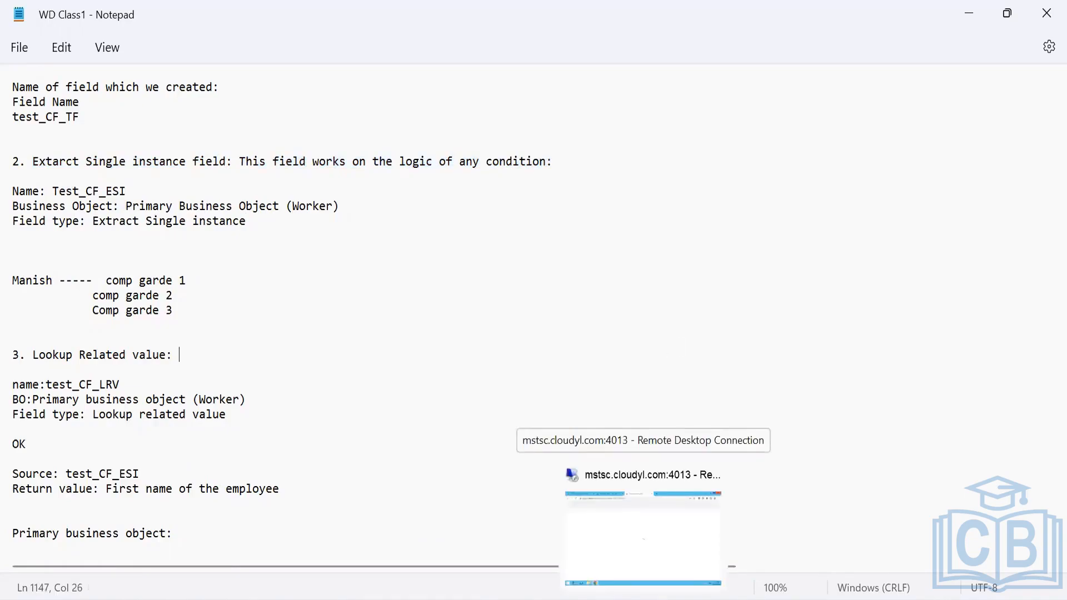
left_click(642, 536)
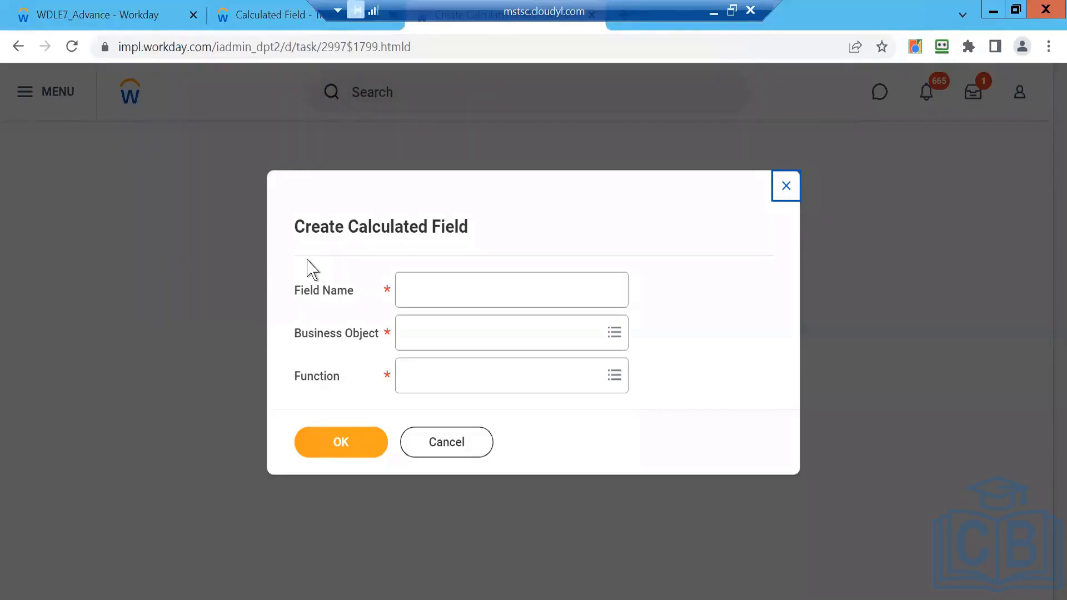
Name the new calculated field WDLE7_CF_ESI.
left_click(442, 277)
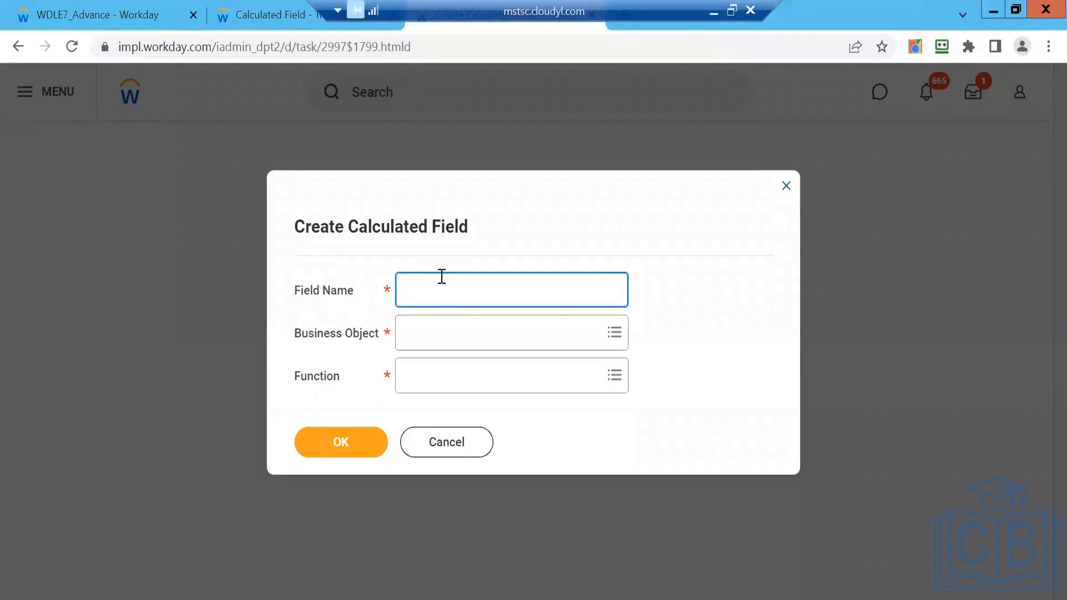
type("WDLE7_CF_ESI")
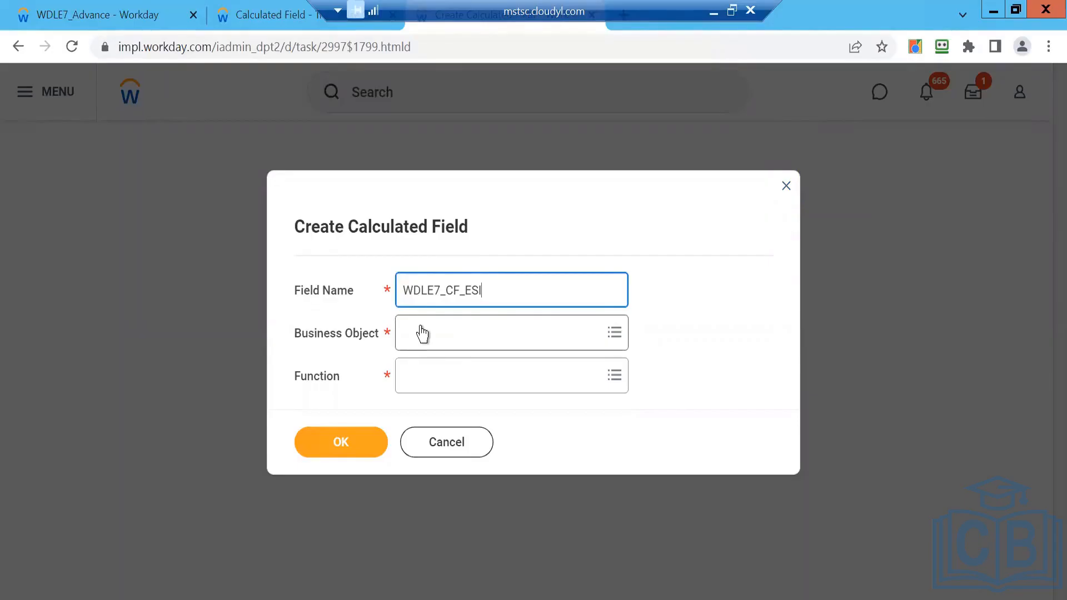
Review the saved True/False calculated field's name and the WDLE7_Advance report output in the other browser tabs.
left_click(246, 9)
double_click(169, 138)
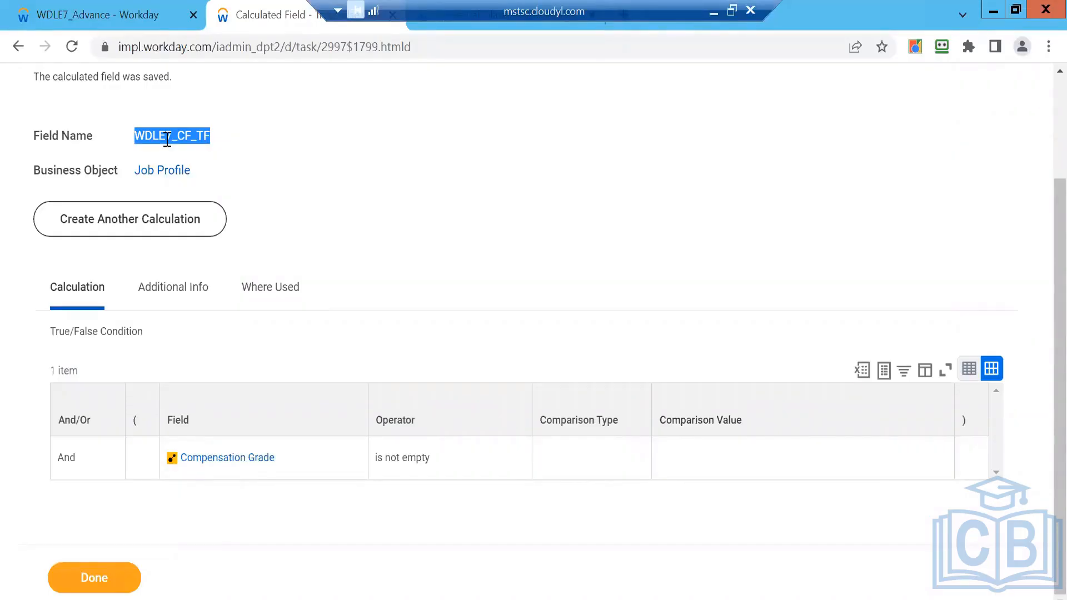
left_click(257, 167)
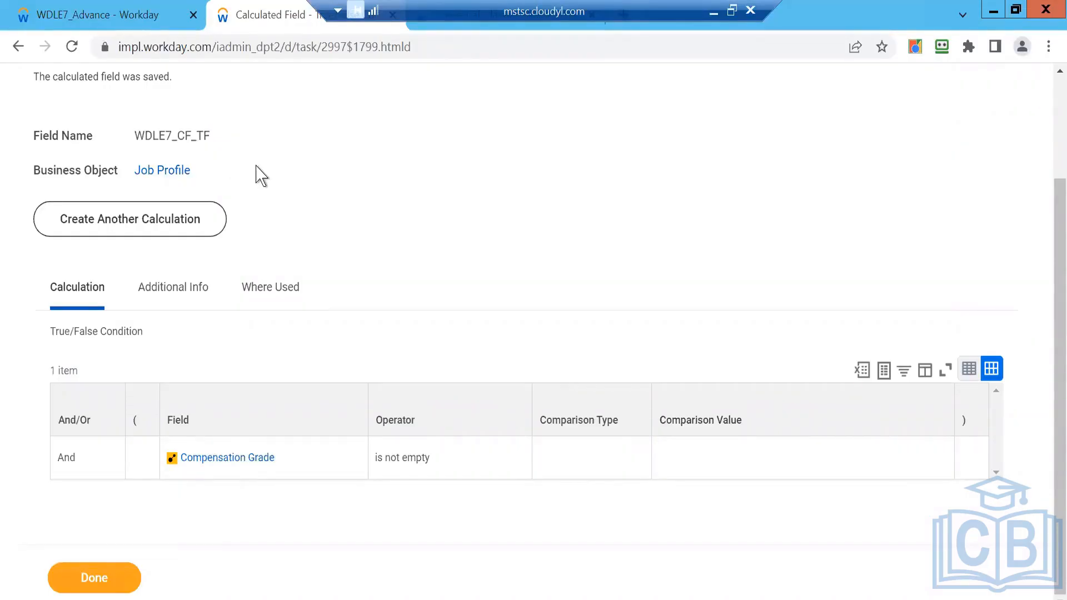
left_click(127, 17)
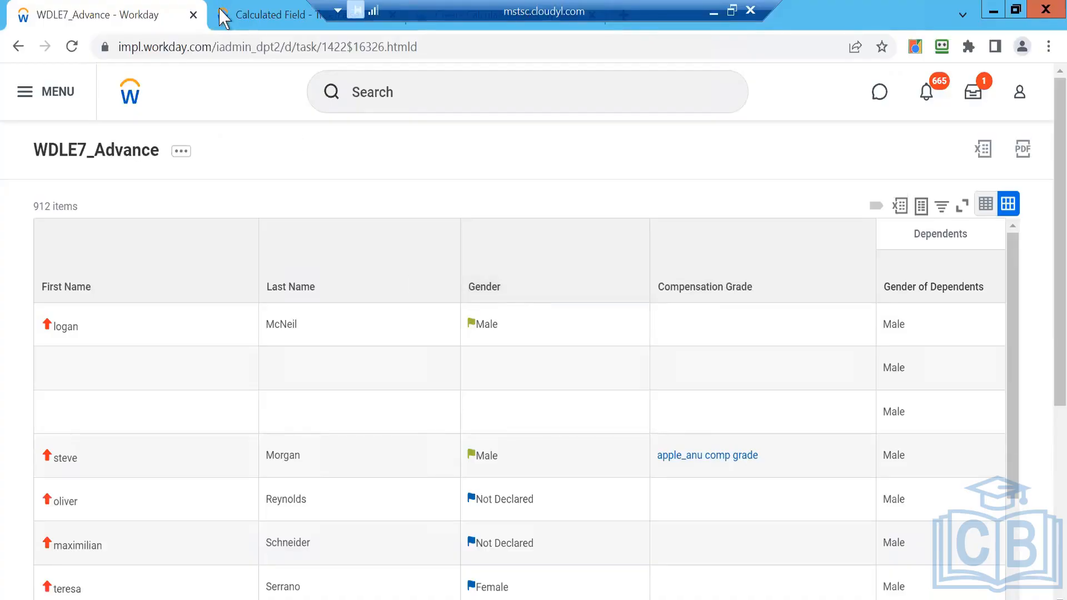
left_click(253, 15)
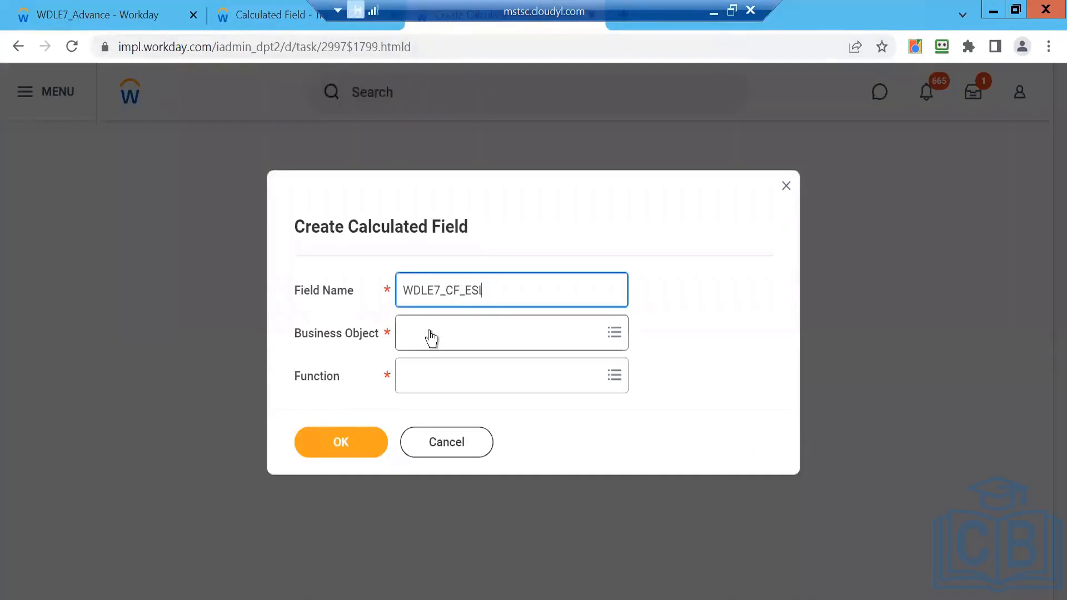
Set the new calculated field's business object to Worker.
left_click(431, 332)
type("Wo")
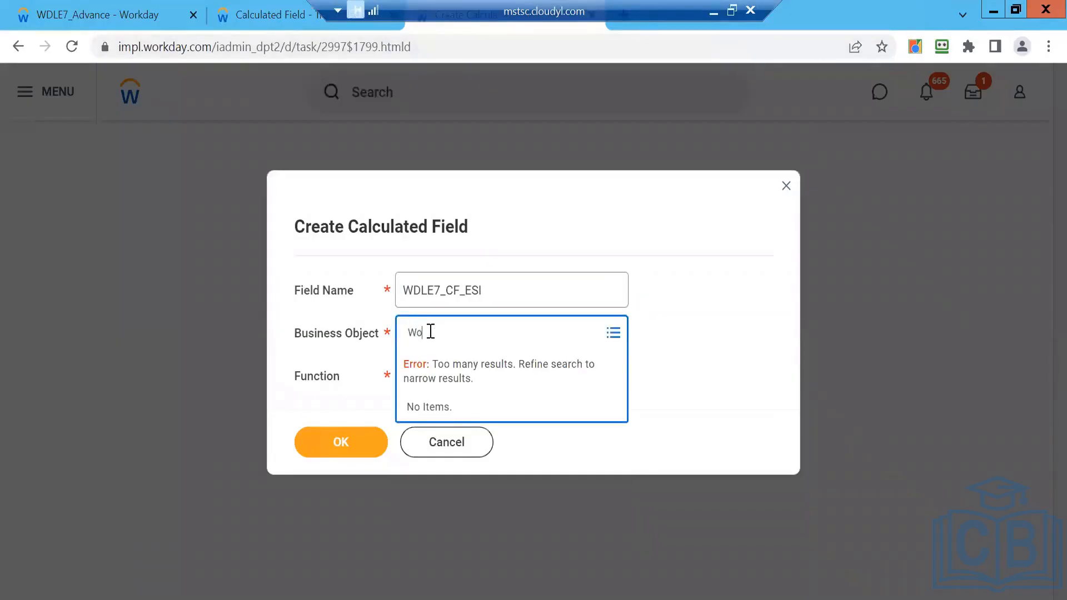
type("rker")
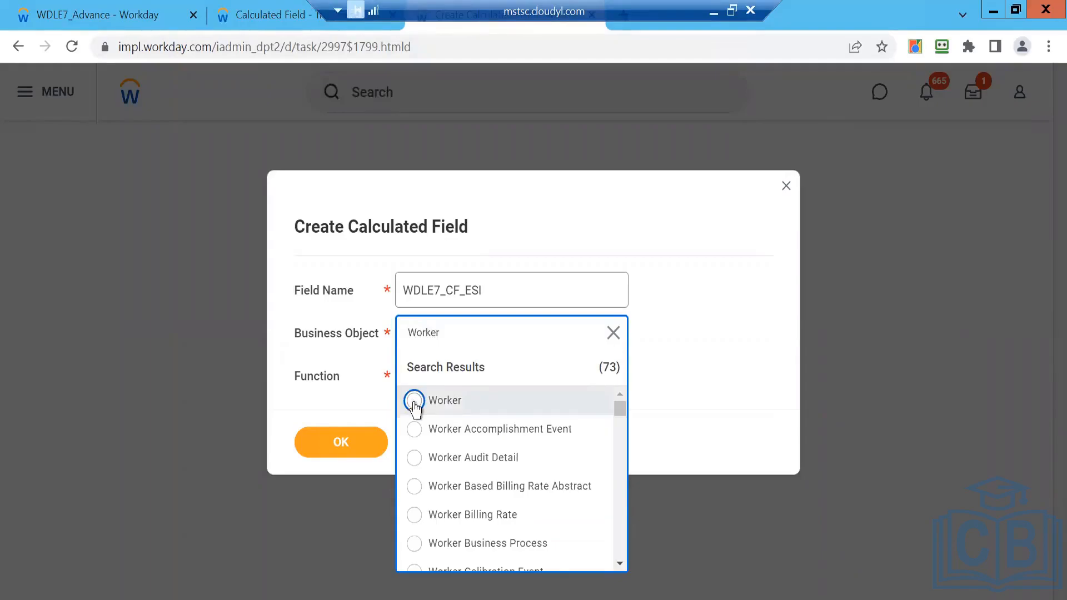
left_click(414, 402)
left_click(385, 404)
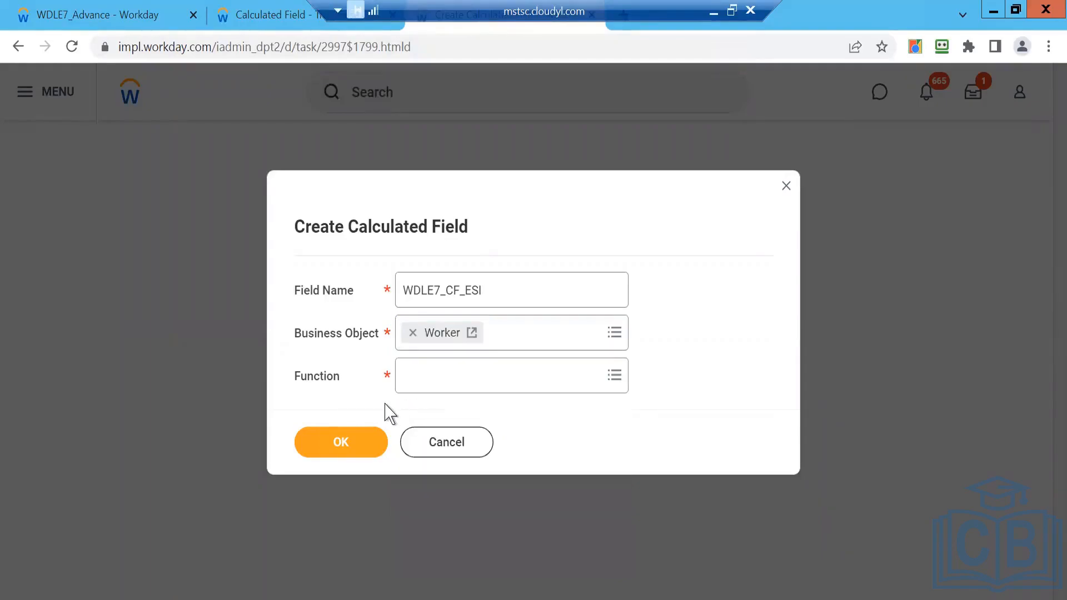
Choose Extract Single Instance as the function and continue to the field's calculation settings.
left_click(446, 388)
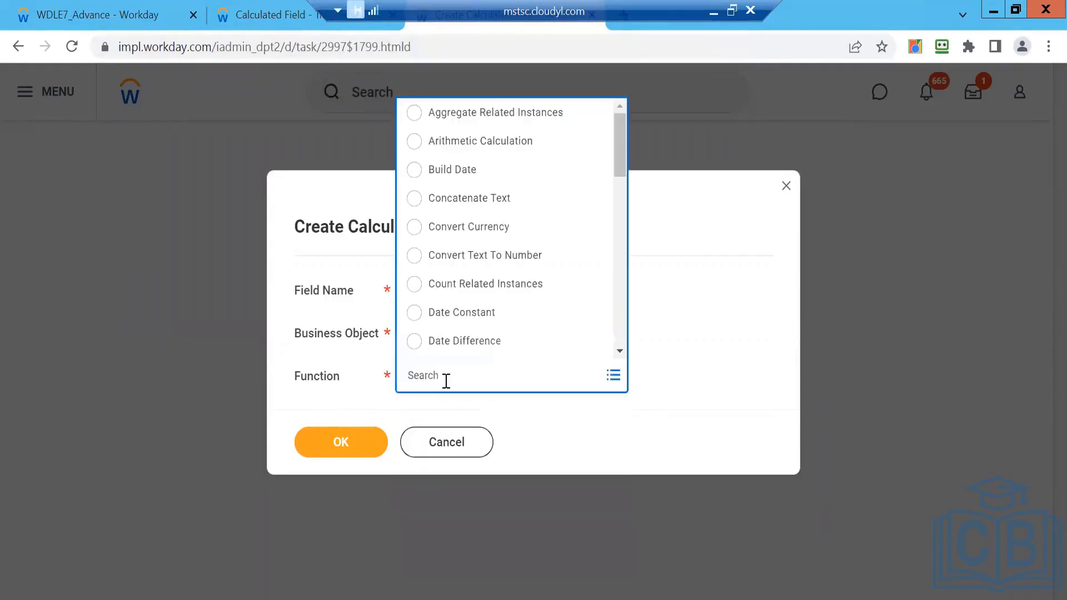
type("single ins")
key("Return")
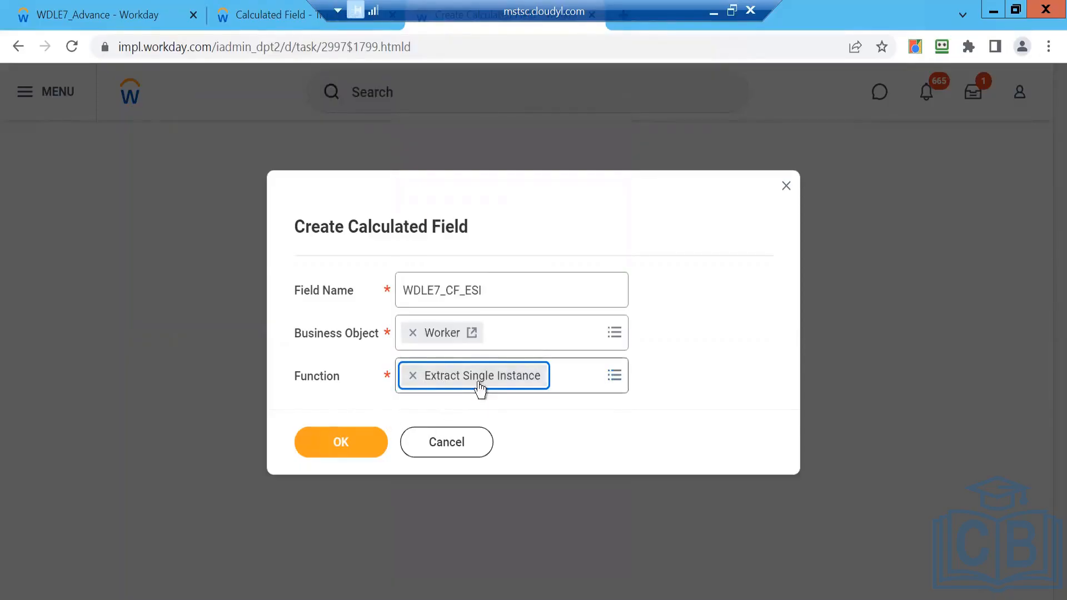
left_click(332, 444)
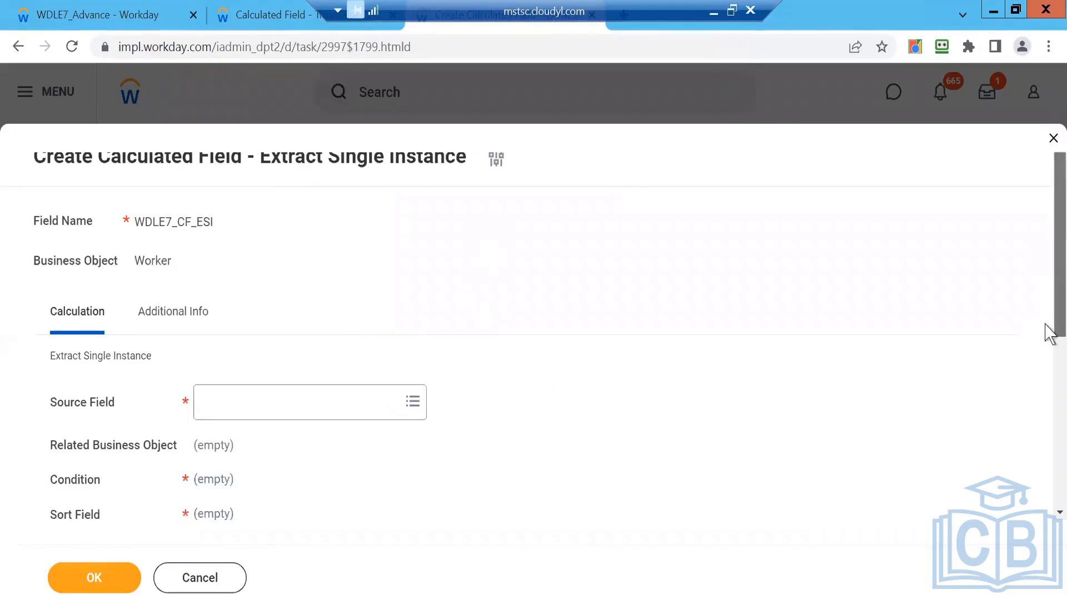
Switch to the Notepad notes and examine the report requirement's display fields and its job profile comp grade condition.
scroll(1047, 327, "down", 4)
scroll(1047, 333, "up", 2)
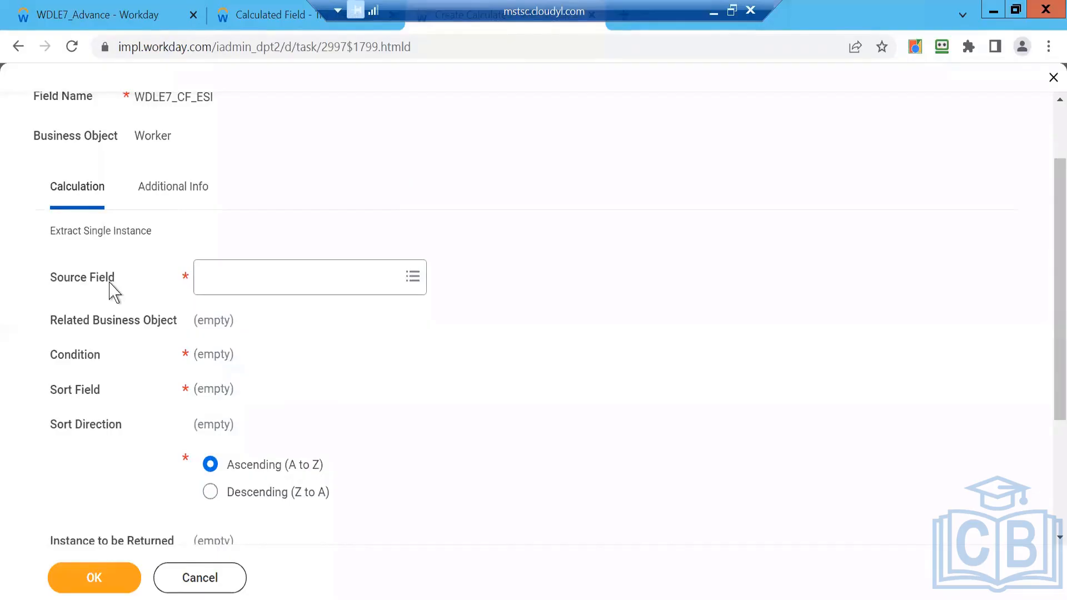
left_click(713, 13)
left_click(515, 368)
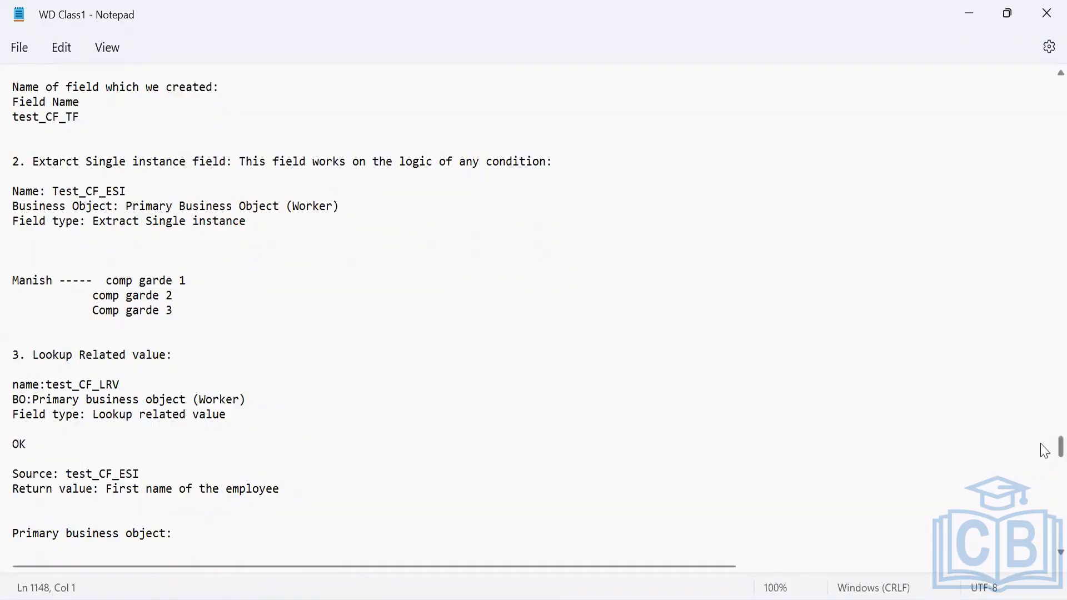
scroll(1043, 444, "up", 20)
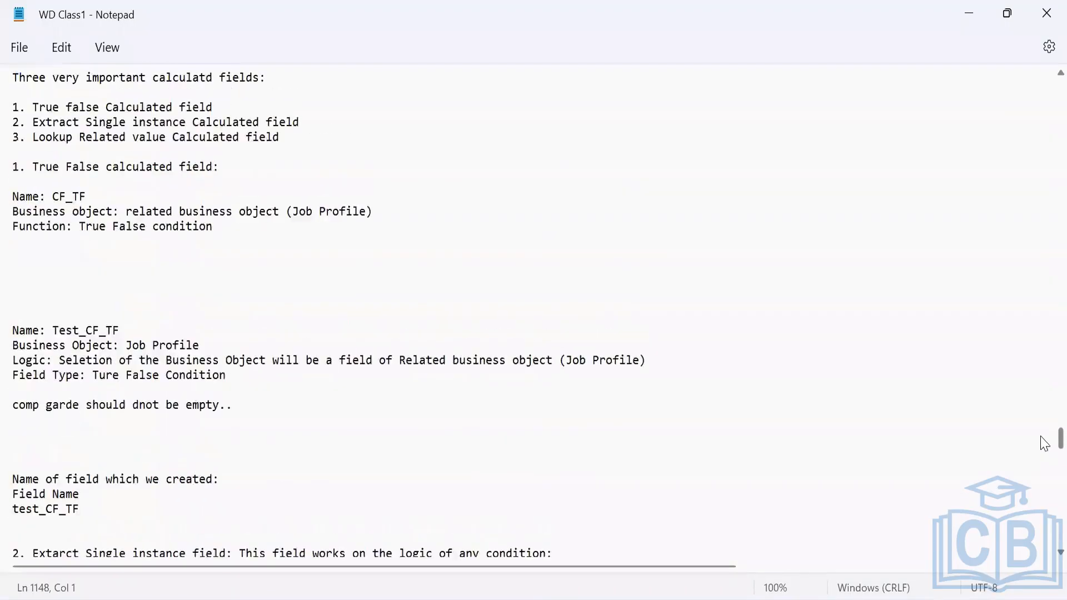
scroll(1043, 434, "down", 6)
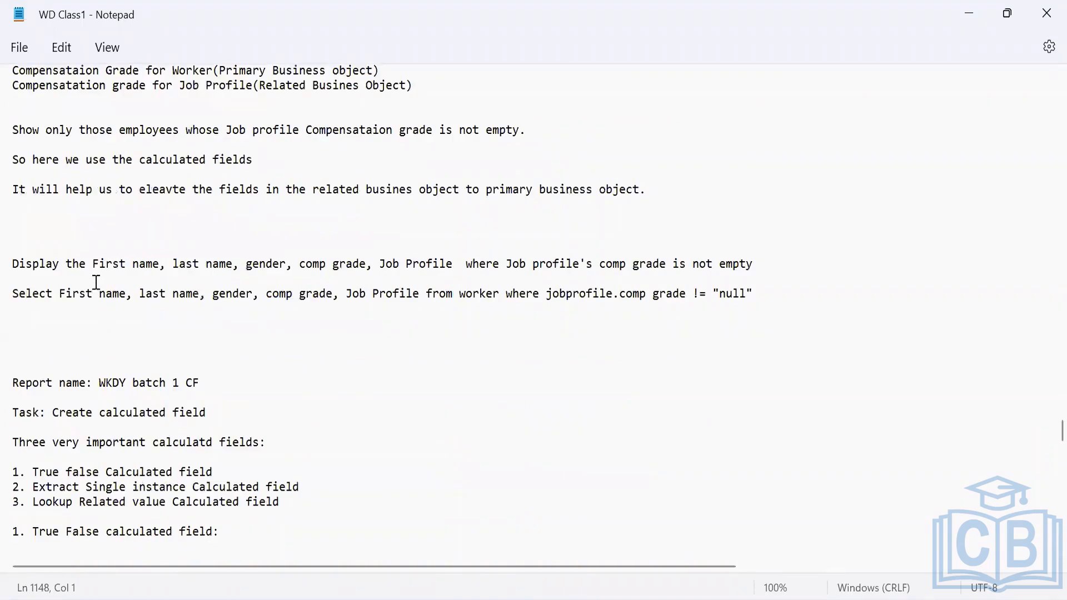
left_click_drag(92, 264, 367, 266)
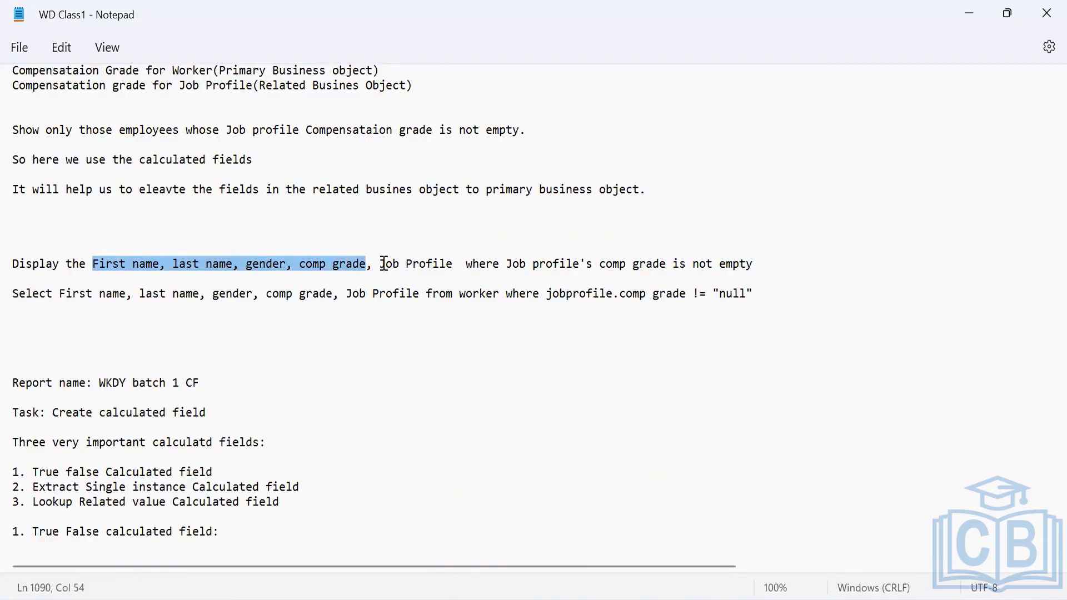
left_click_drag(383, 265, 441, 269)
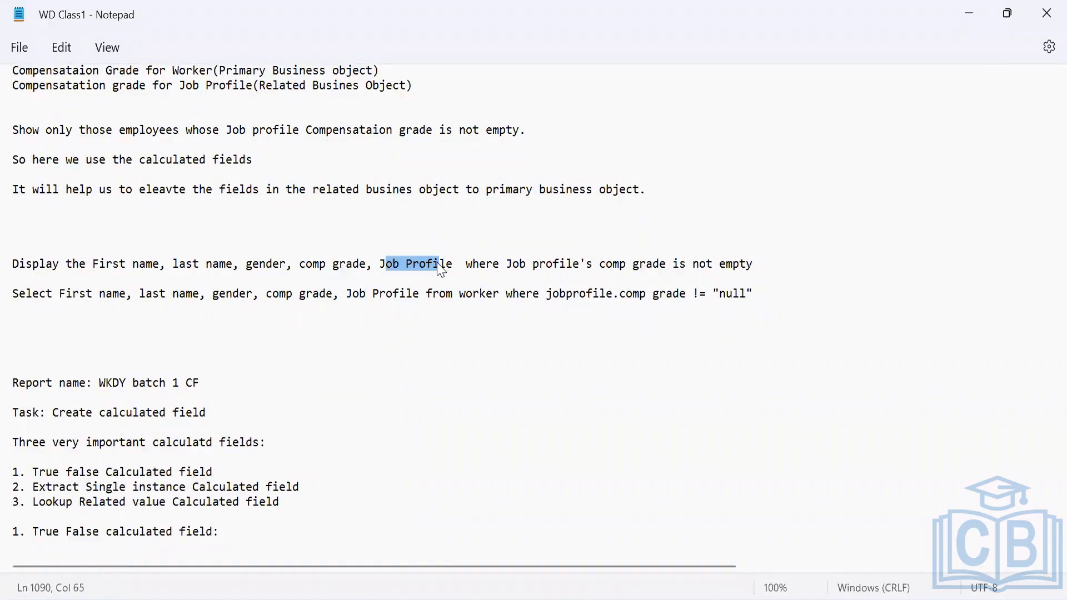
double_click(613, 267)
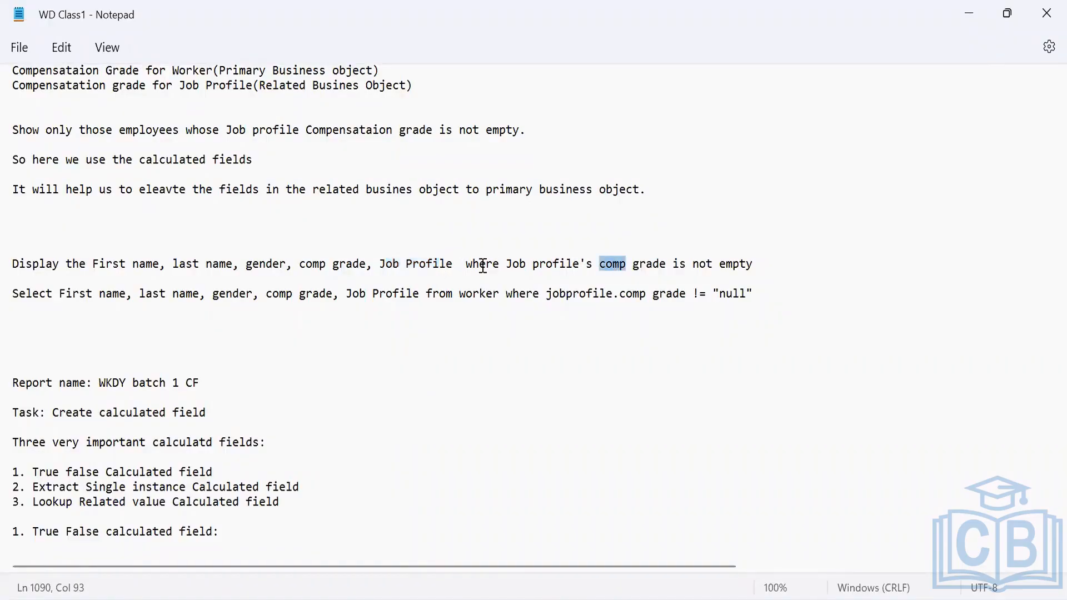
double_click(392, 265)
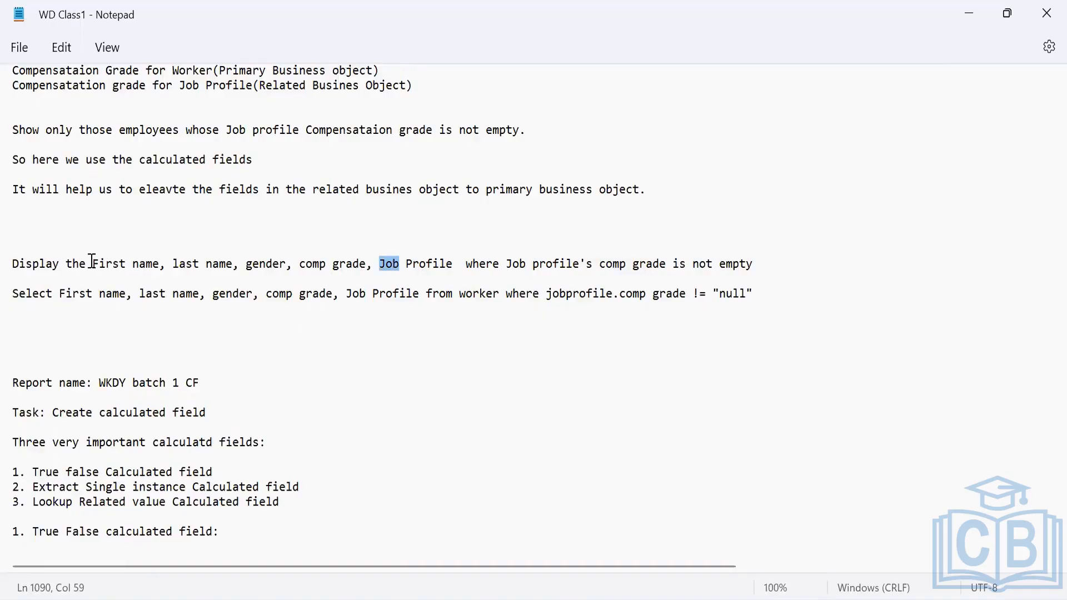
left_click_drag(92, 264, 415, 263)
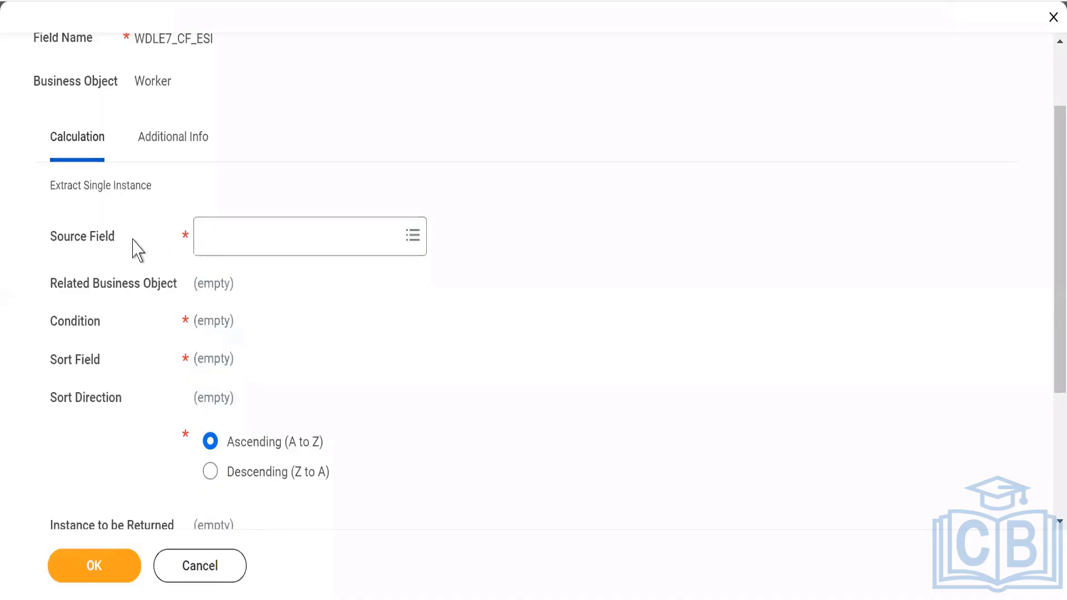
Set the source field of the Extract Single Instance calculation to Job Profiles.
left_click(230, 239)
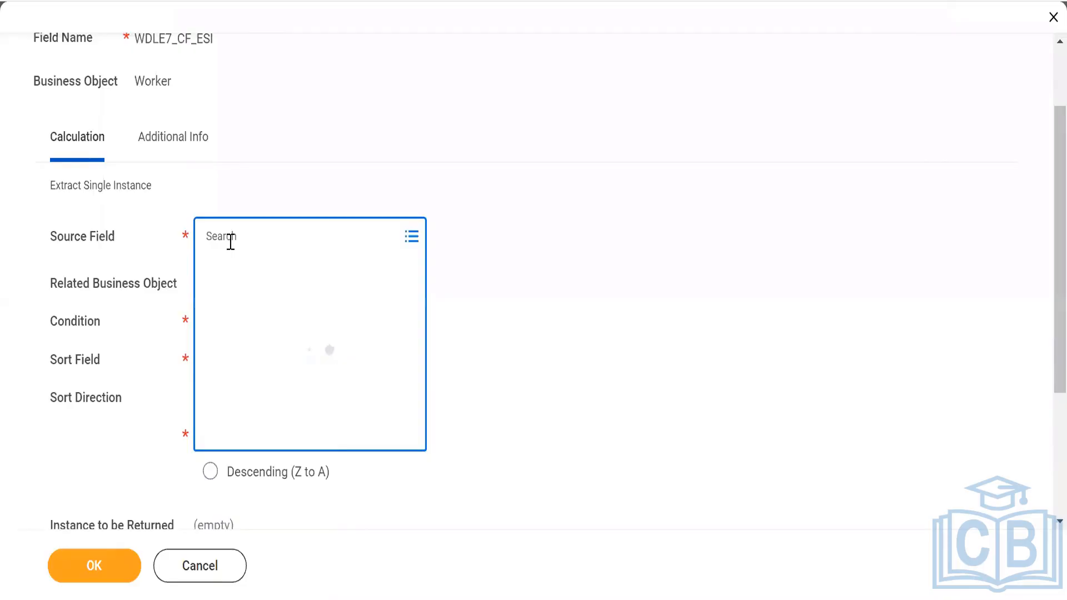
type("Job Profile")
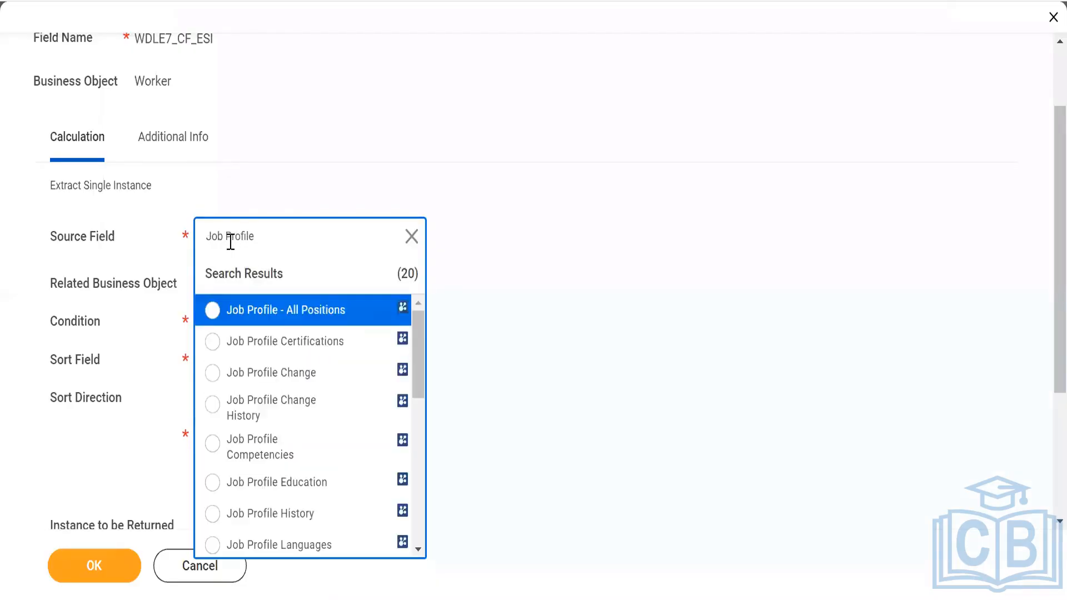
left_click_drag(419, 374, 424, 436)
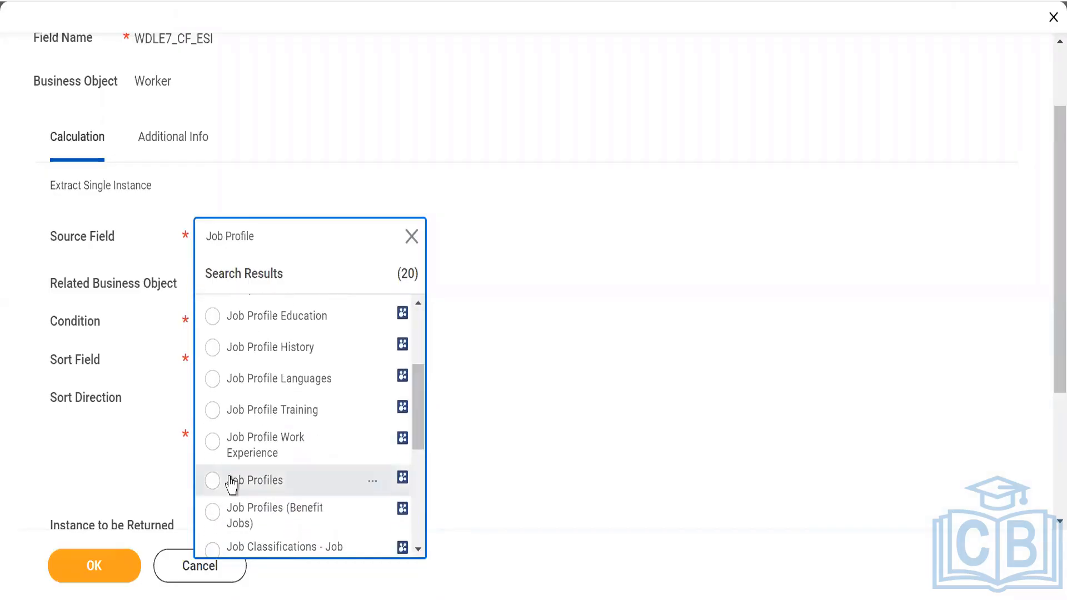
left_click(211, 481)
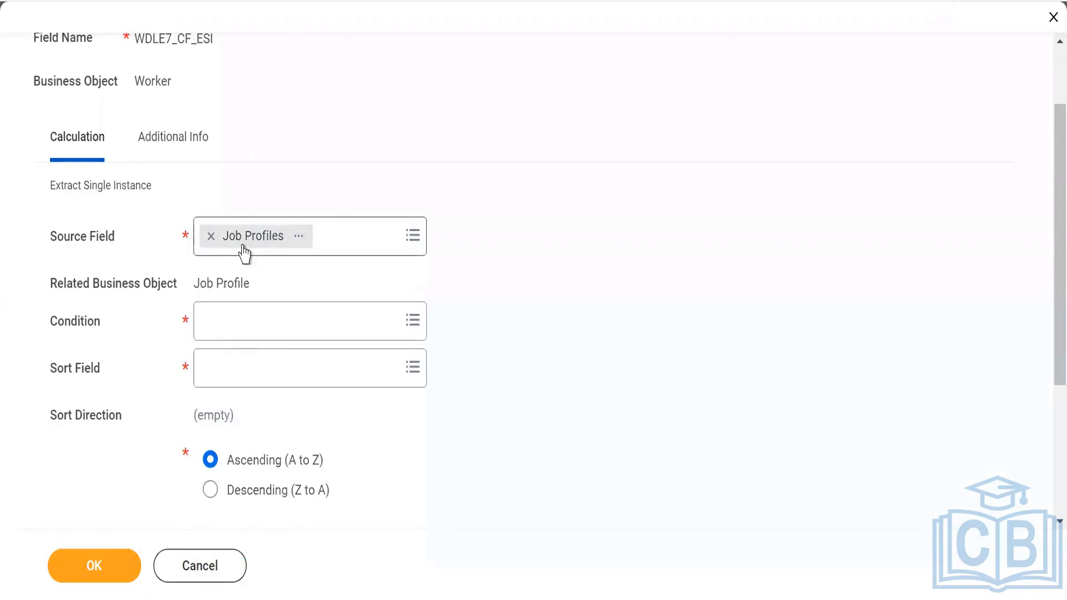
Compare the field's business object with its related business object and check the name of the saved True/False calculated field.
triple_click(215, 285)
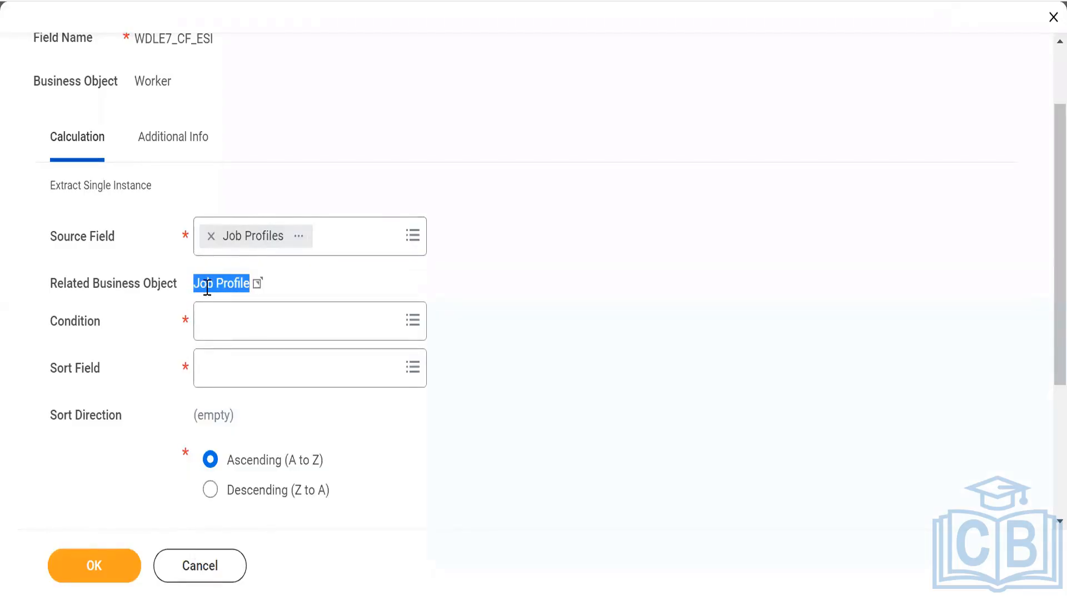
double_click(150, 79)
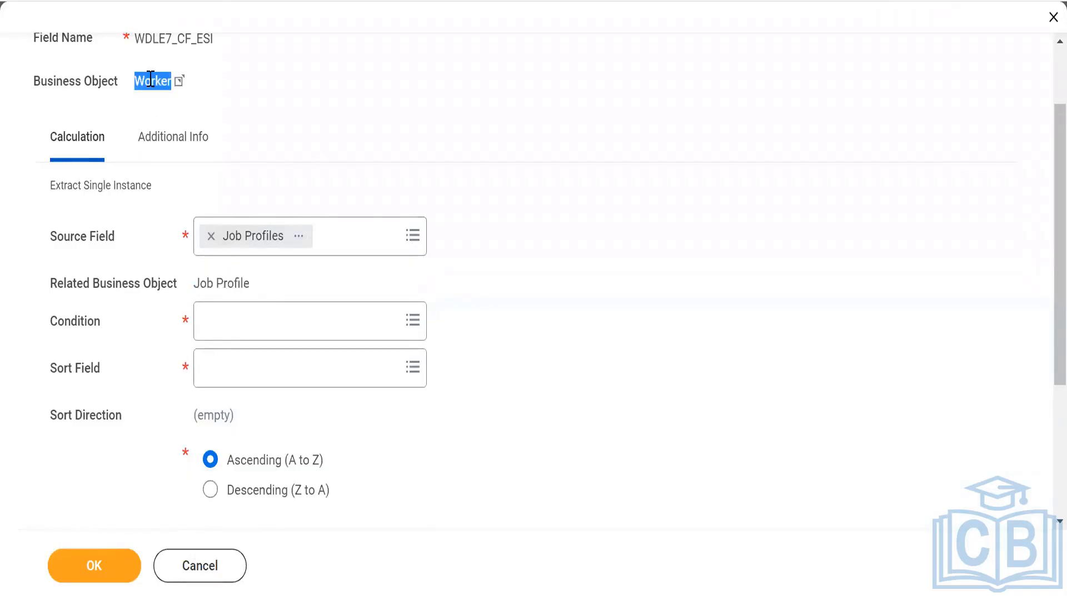
left_click(565, 328)
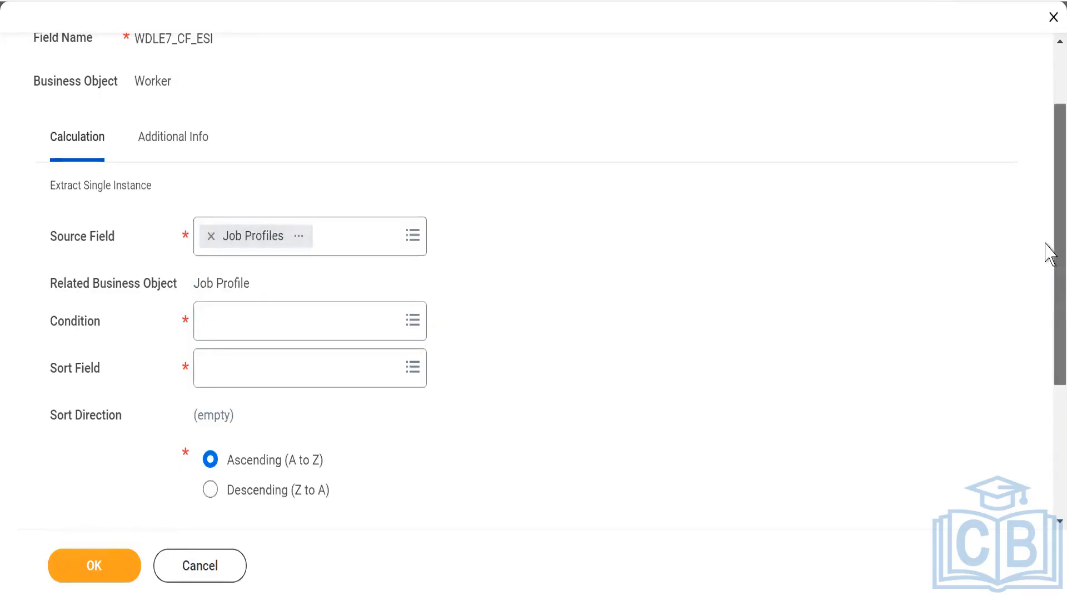
scroll(1049, 230, "up", 1)
left_click_drag(1044, 219, 1044, 210)
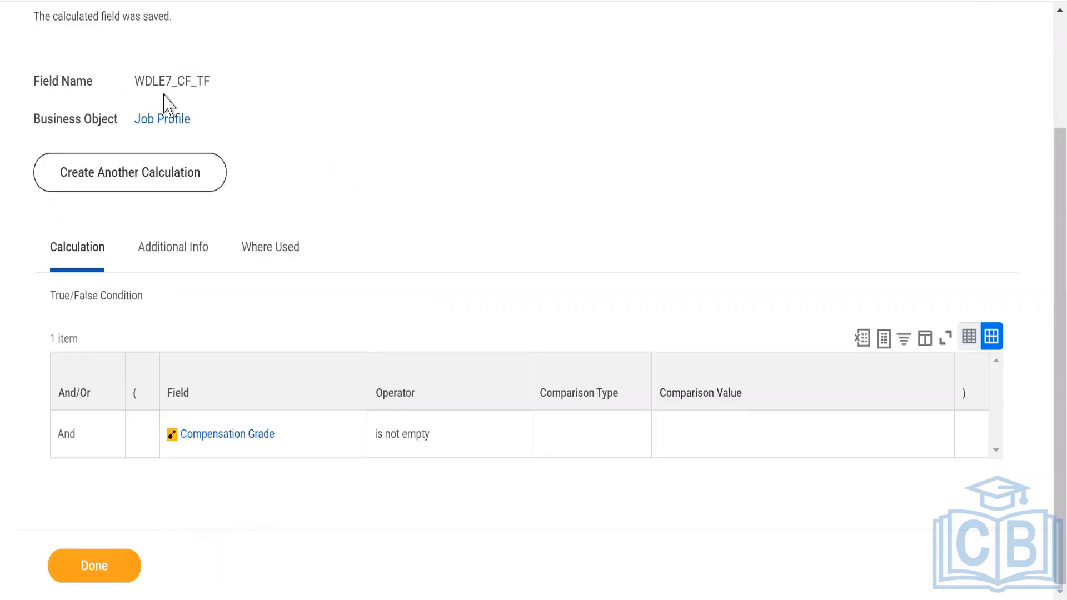
double_click(156, 80)
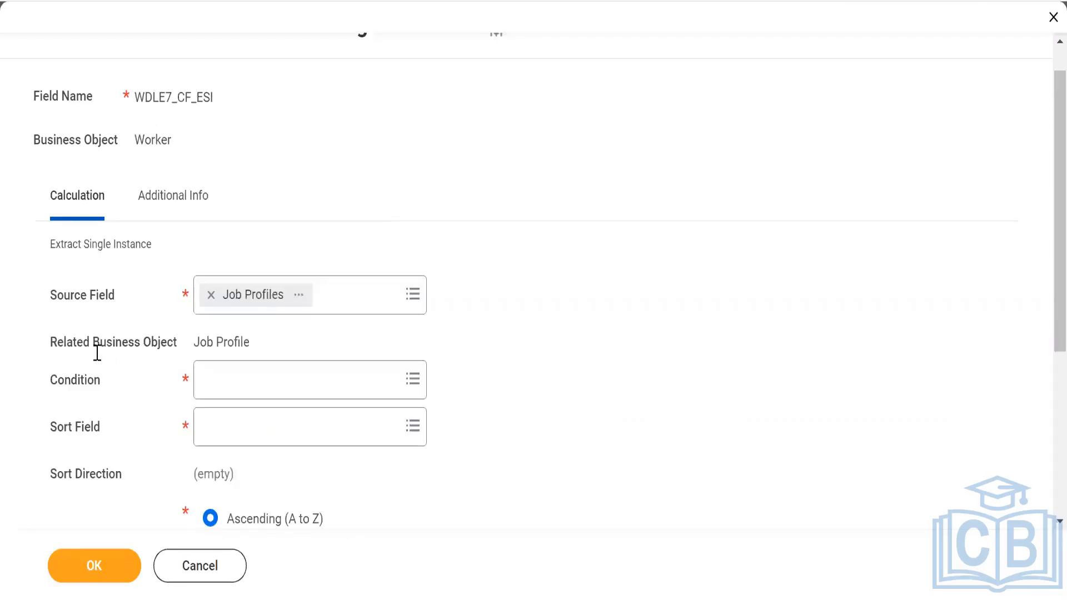
Set the extraction condition to the calculated field WDLE7_CF_TF.
left_click(231, 382)
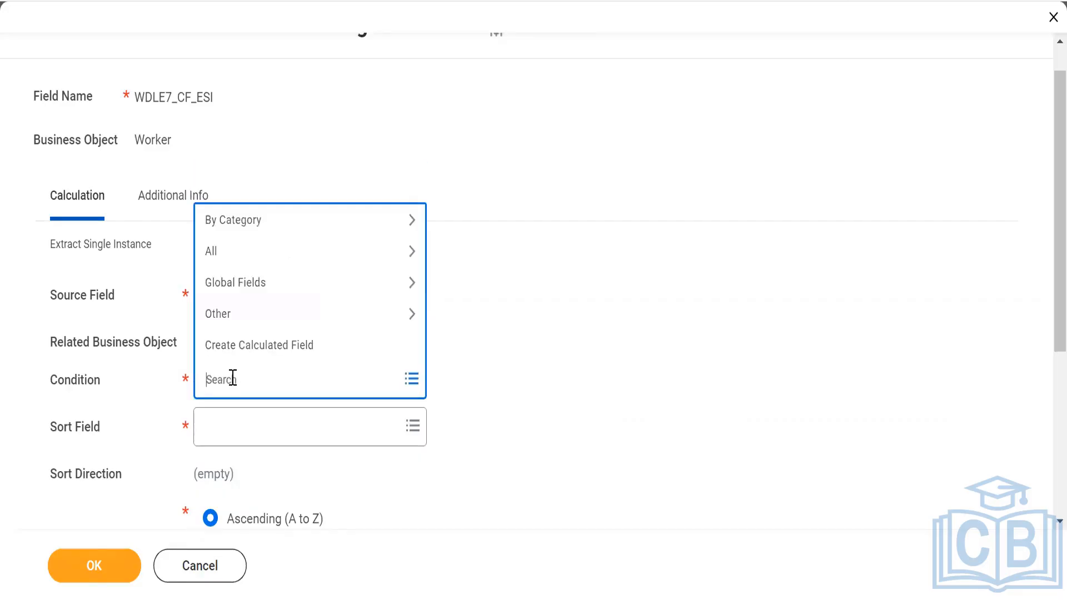
type("WDLE7_")
key("Return")
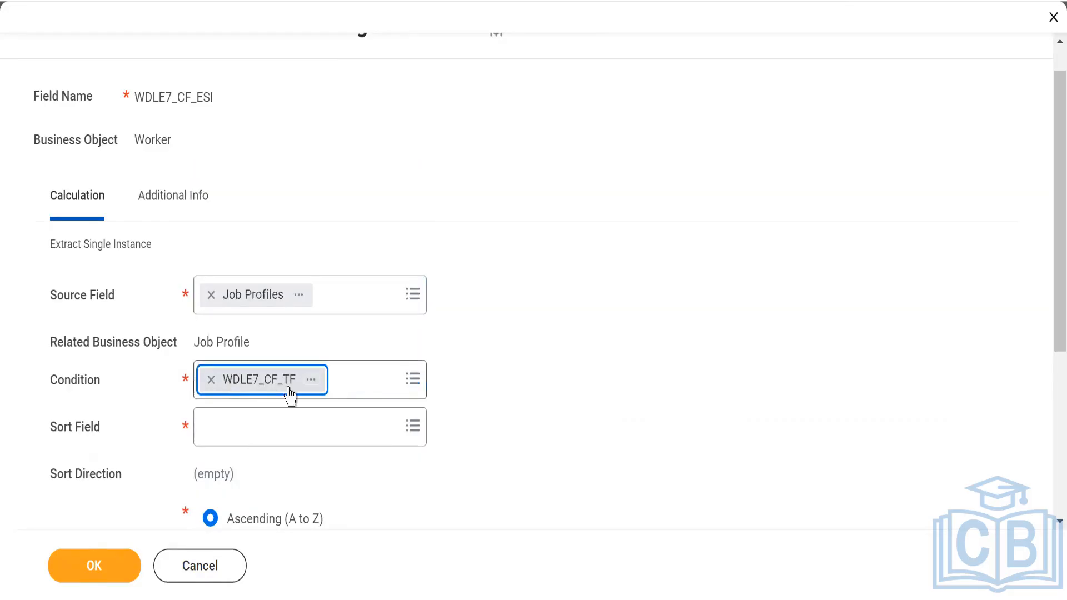
left_click(566, 393)
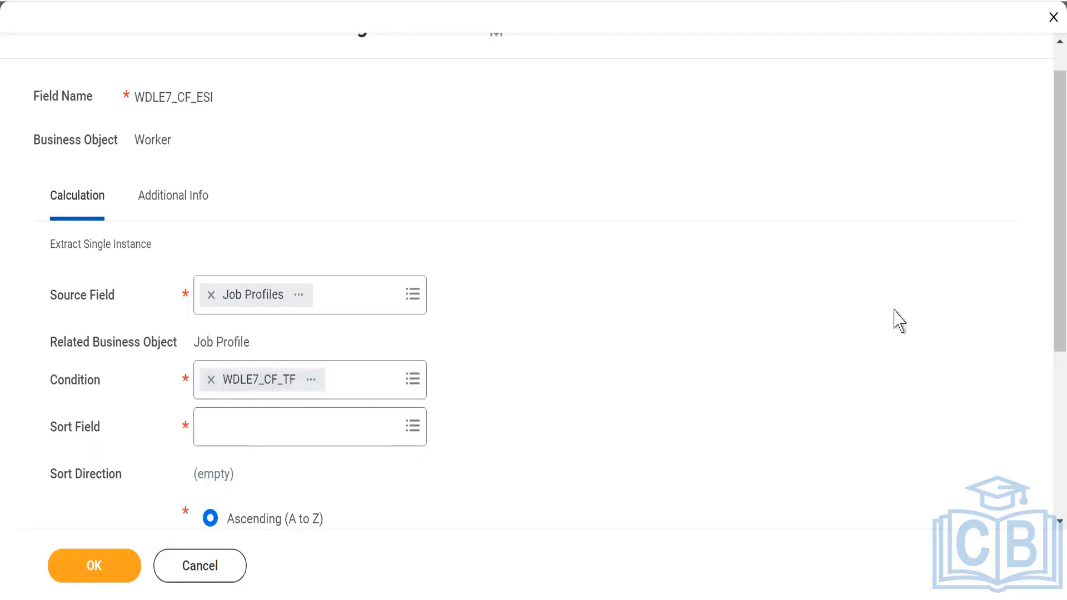
Set the sort field of the Extract Single Instance calculation to Compensation Grade.
left_click_drag(1054, 282, 1054, 328)
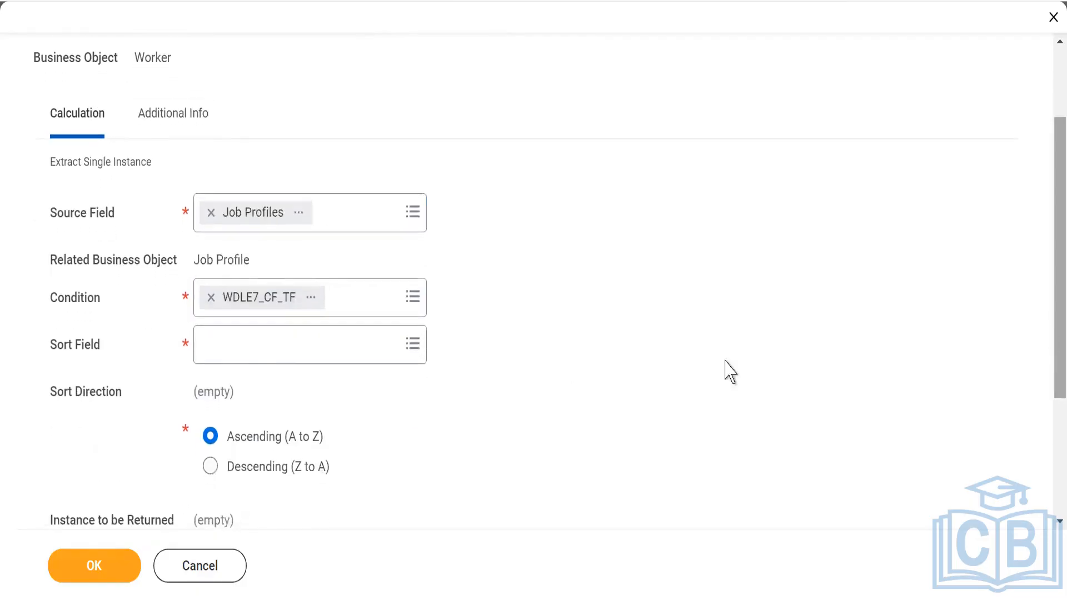
left_click(234, 349)
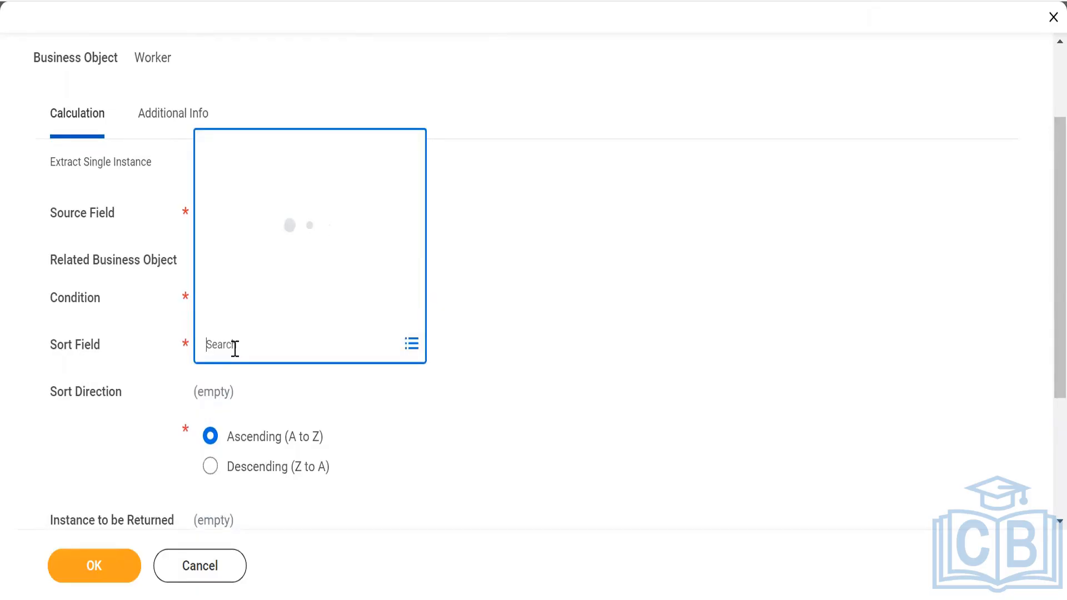
type("Comp grade")
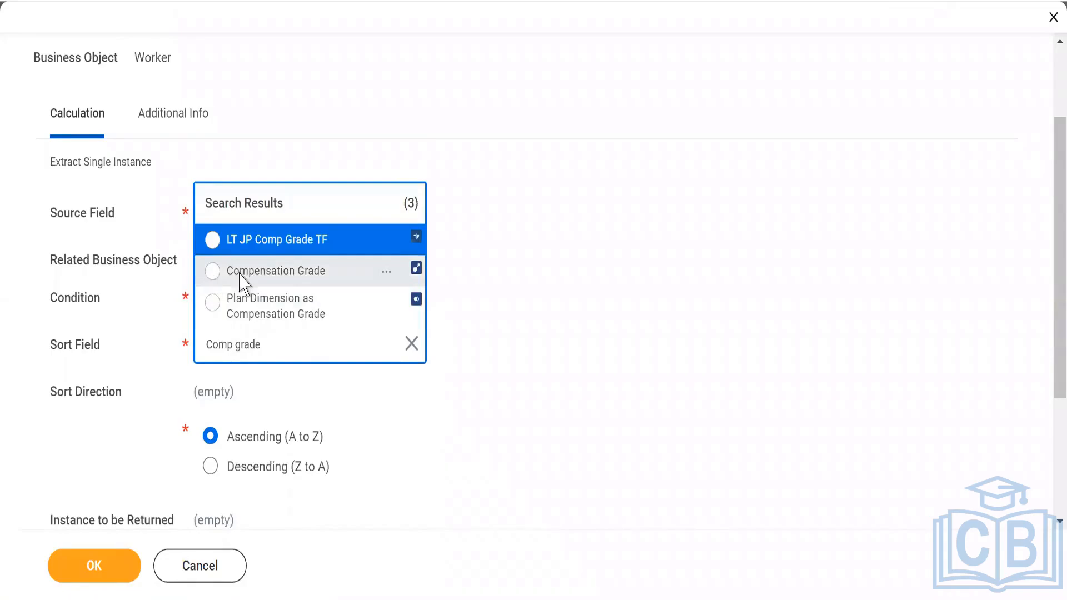
left_click(212, 273)
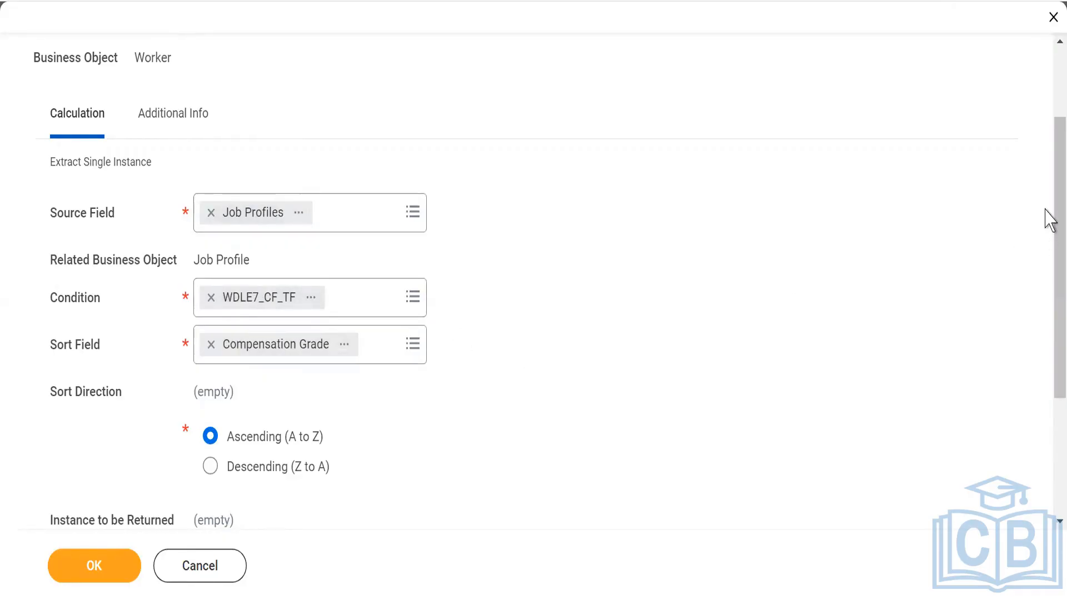
Examine the sort direction and Instance to be Returned options of the Extract Single Instance calculation.
scroll(1050, 239, "down", 2)
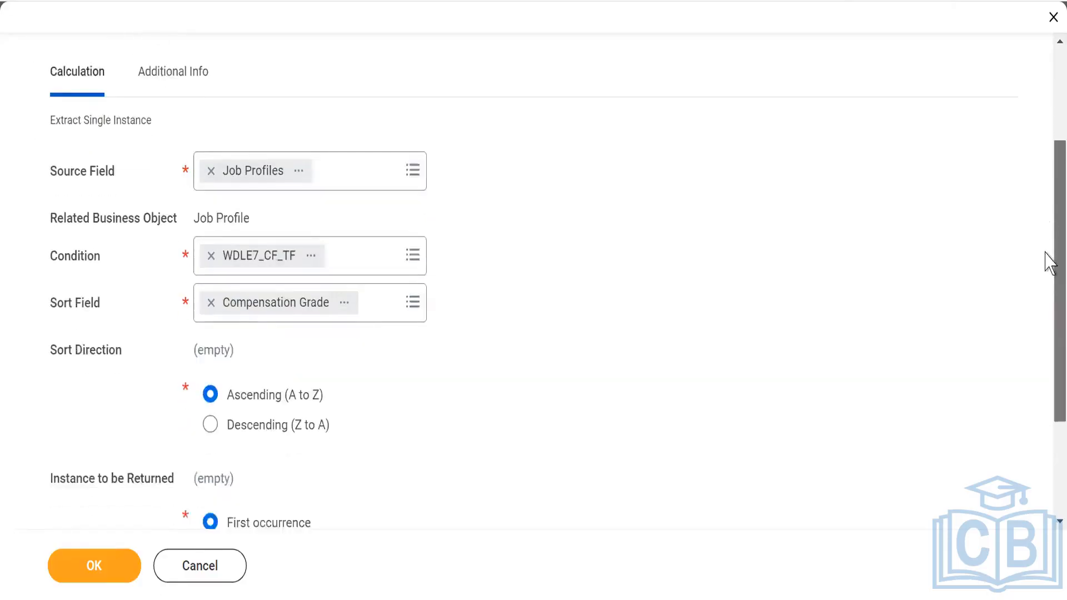
scroll(1049, 303, "down", 1)
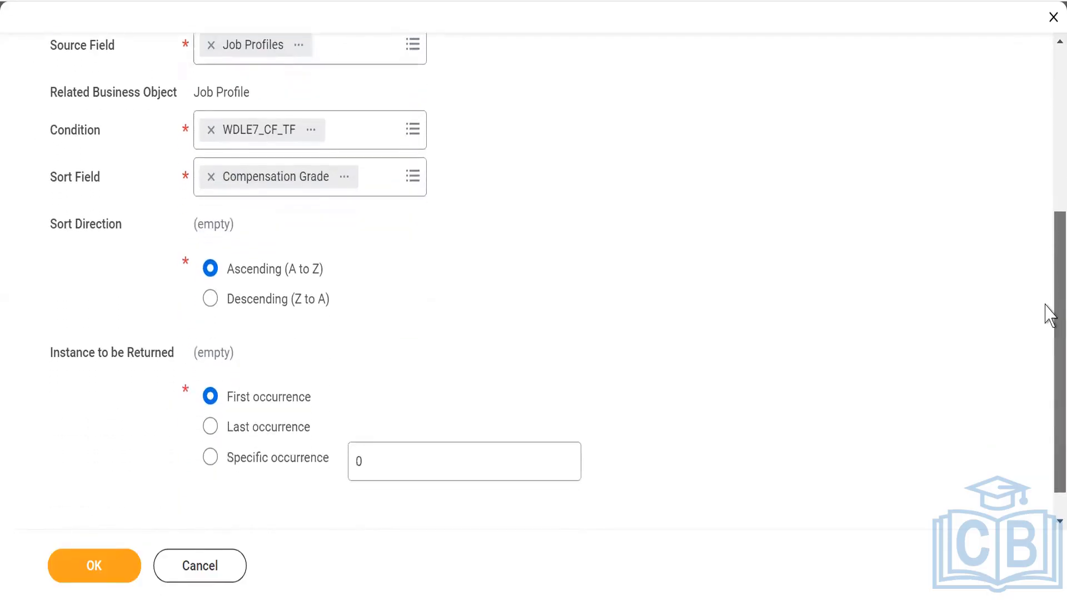
scroll(1049, 316, "down", 1)
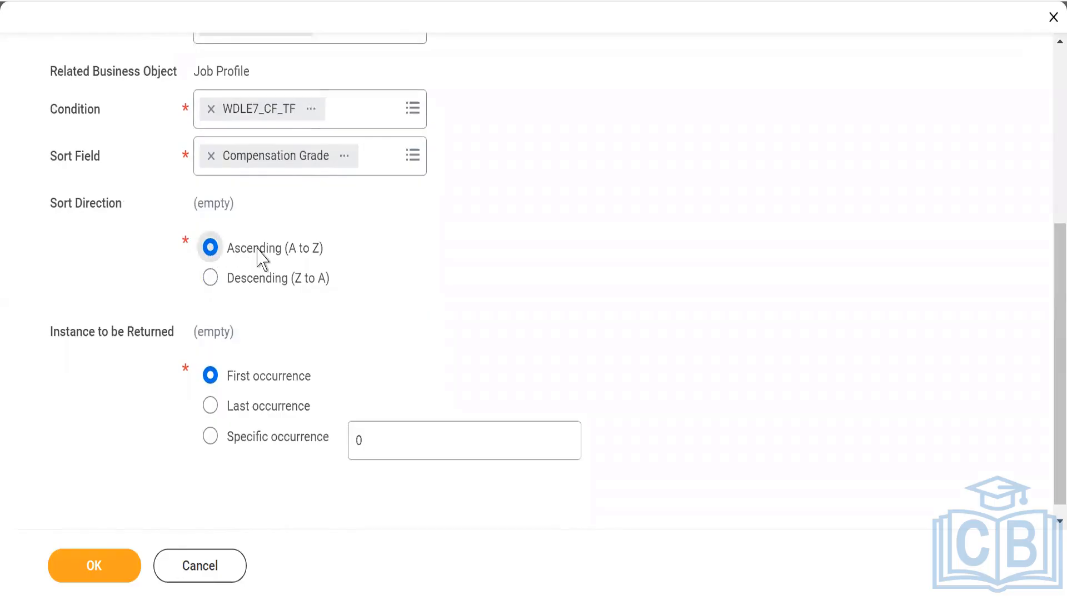
left_click_drag(241, 253, 295, 259)
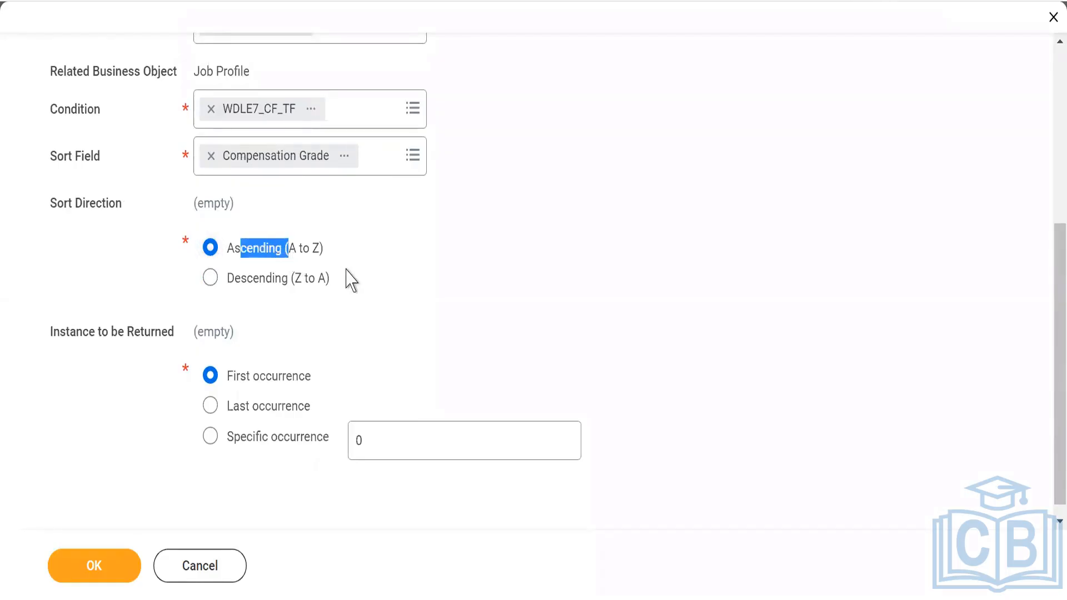
left_click_drag(69, 336, 151, 341)
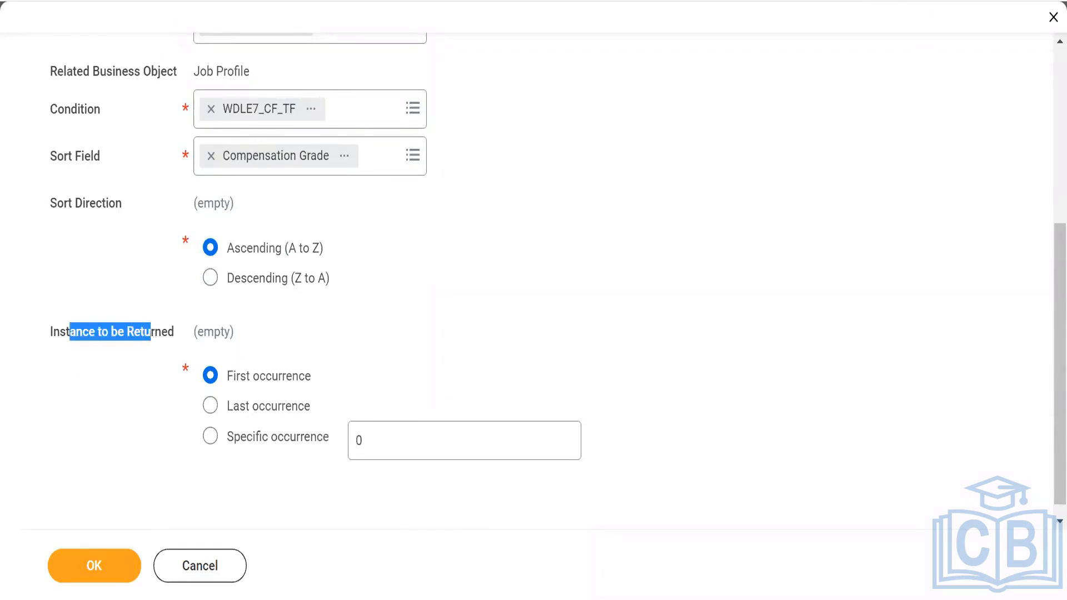
left_click(438, 254)
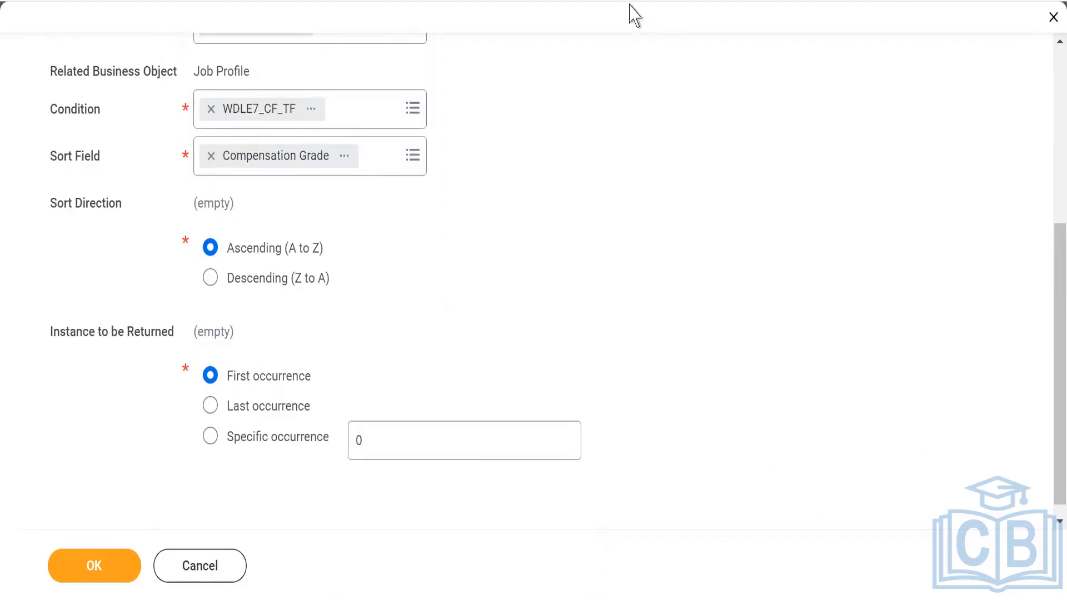
Switch to the Notepad notes and examine the Extract Single Instance example of one worker with several comp grades.
key("alt+Tab")
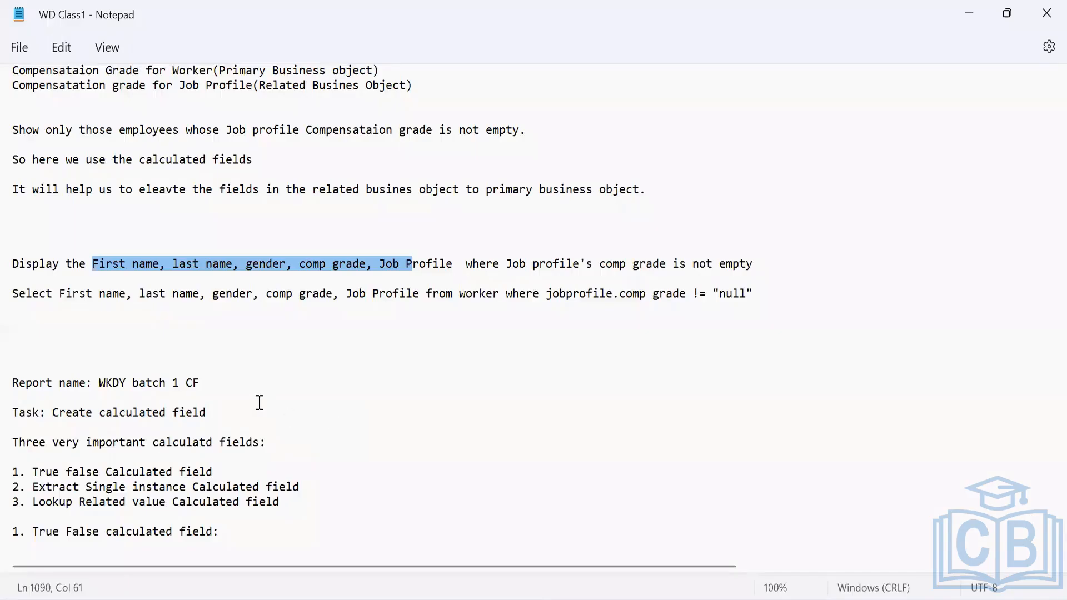
left_click(259, 403)
key("Down")
key("Down")
key("Down")
key("Down")
key("Down")
key("Down")
key("Down")
key("Down")
key("Down")
key("Down")
key("Down")
key("Down")
key("Down")
key("Down")
key("Down")
key("Down")
key("Down")
key("Down")
key("Down")
key("Down")
key("Down")
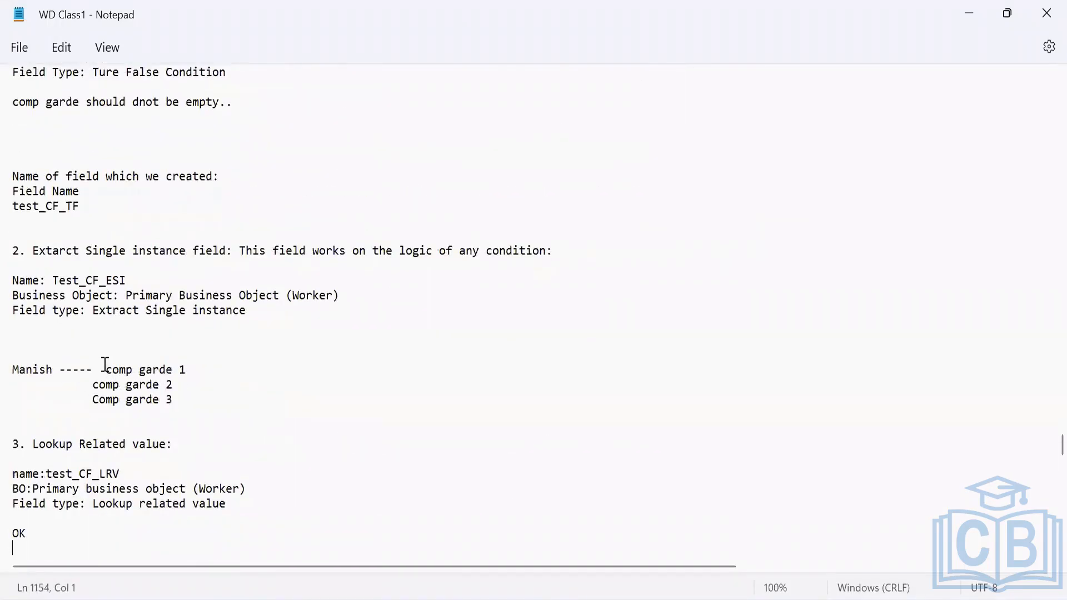
left_click_drag(105, 370, 198, 395)
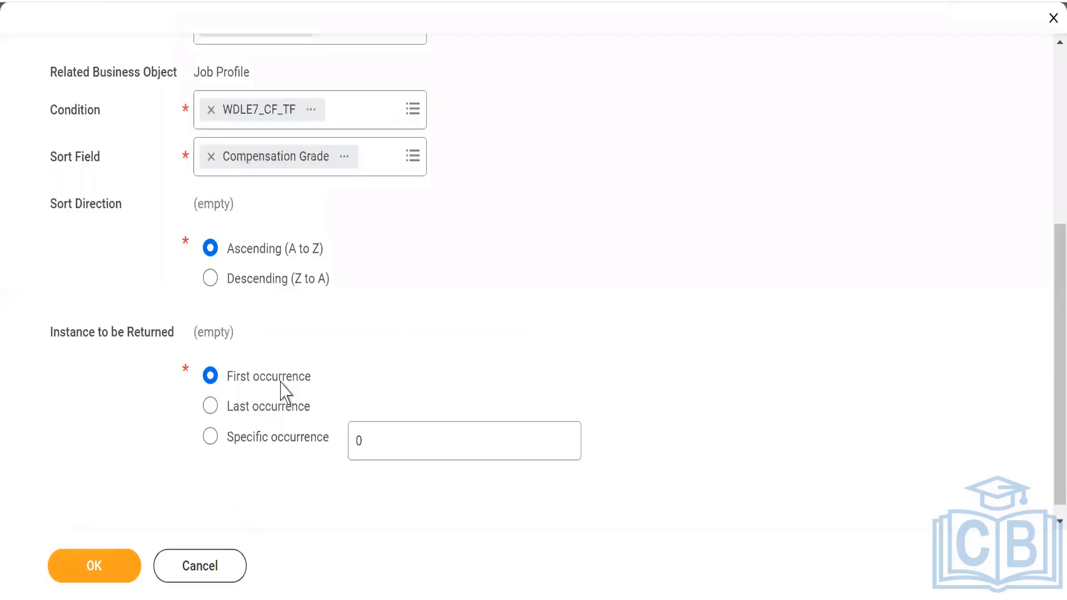
Return to Workday, set the instance to be returned to Last occurrence, and save the Extract Single Instance field.
left_click(210, 376)
left_click(209, 407)
left_click(75, 577)
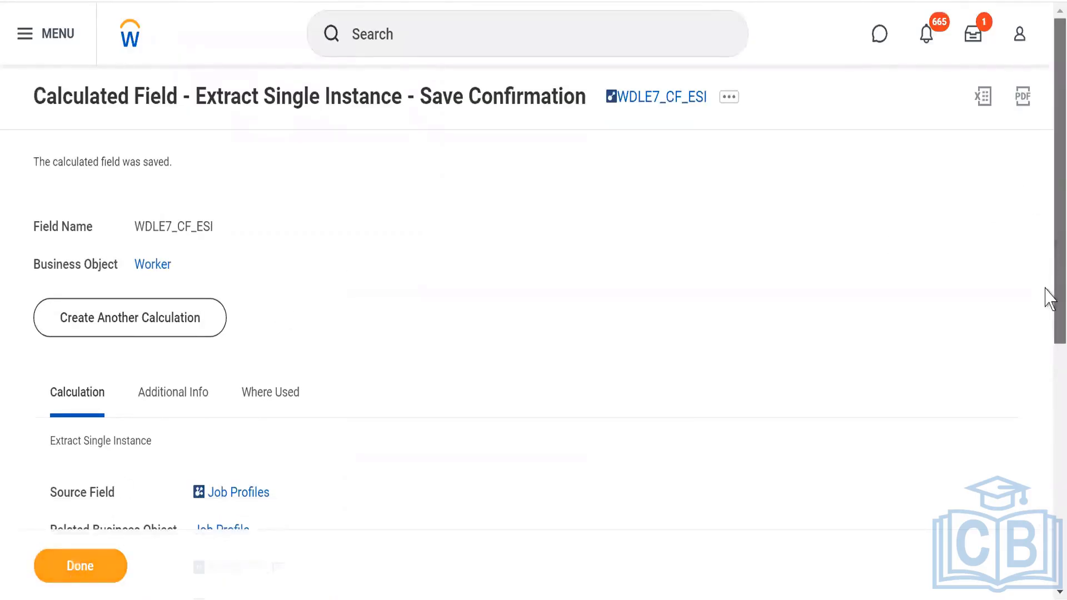
scroll(1049, 298, "down", 3)
scroll(1049, 333, "down", 3)
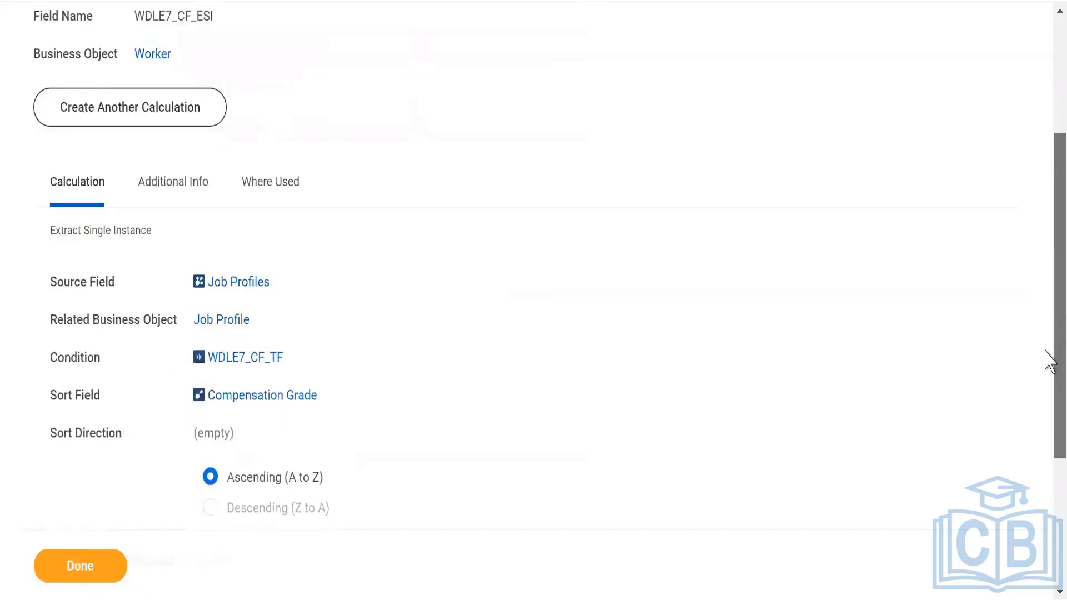
scroll(1049, 387, "up", 6)
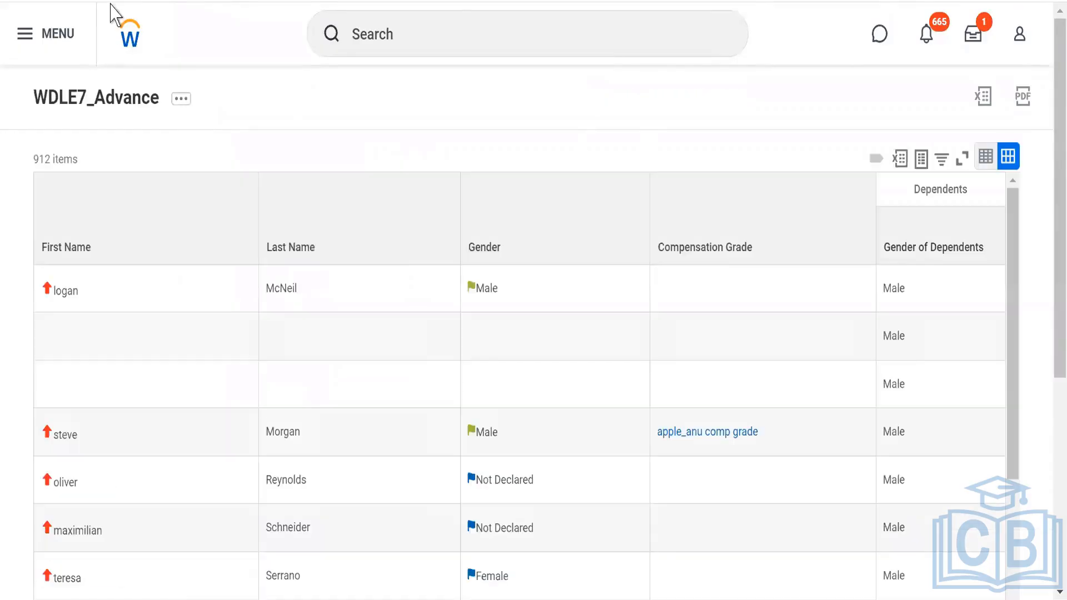
Open the WDLE7_Advance custom report for editing at its column definitions.
left_click(182, 100)
left_click(182, 103)
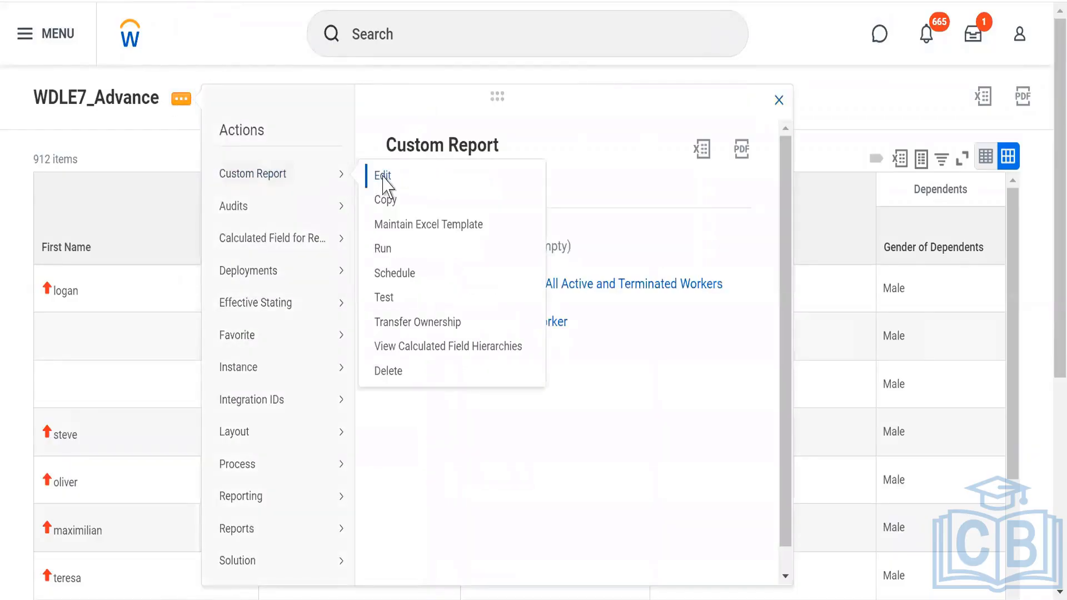
left_click(383, 177)
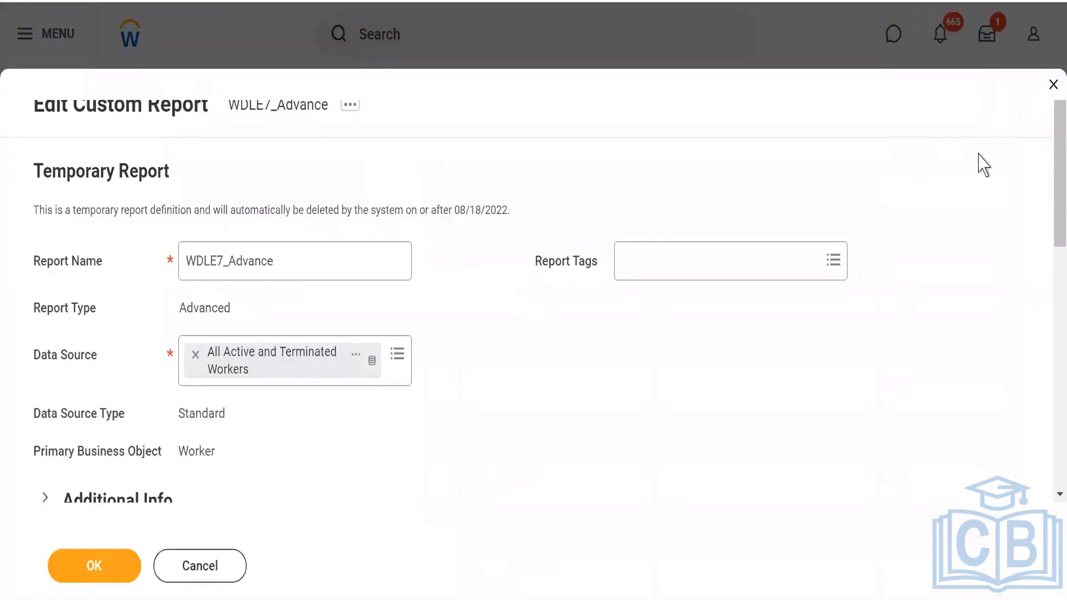
scroll(1049, 195, "down", 8)
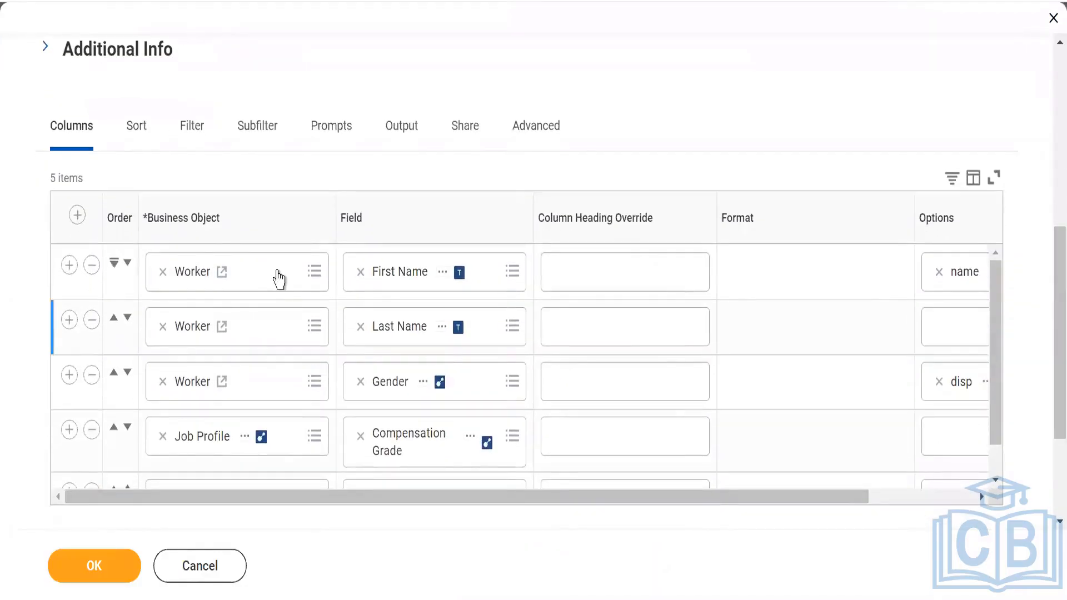
Add a first column to the report with business object Worker and field WDLE7_CF_ESI.
left_click(77, 214)
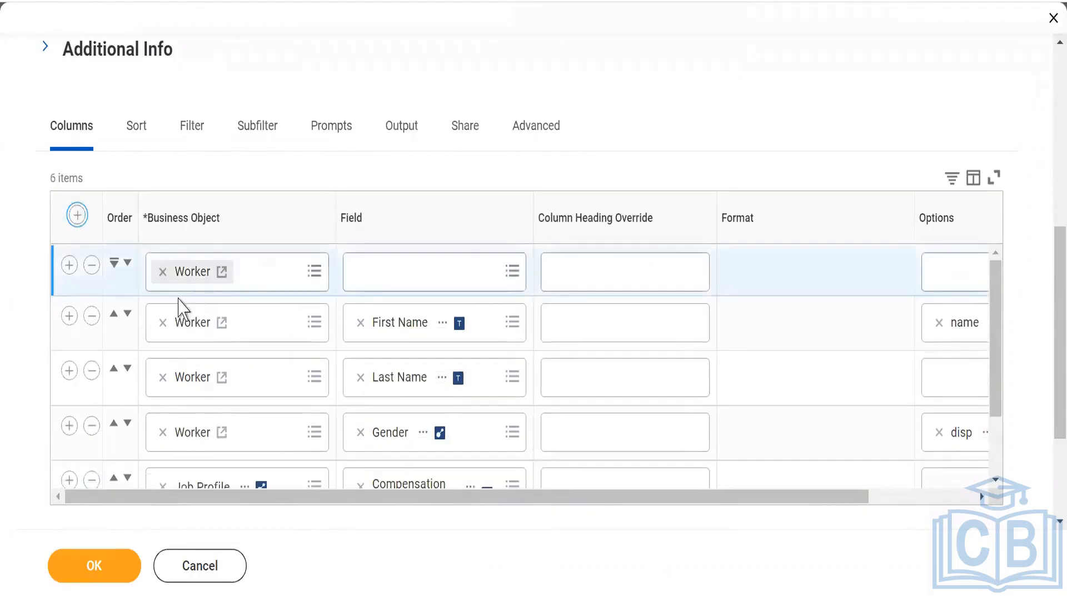
left_click(383, 276)
type("WDLE&")
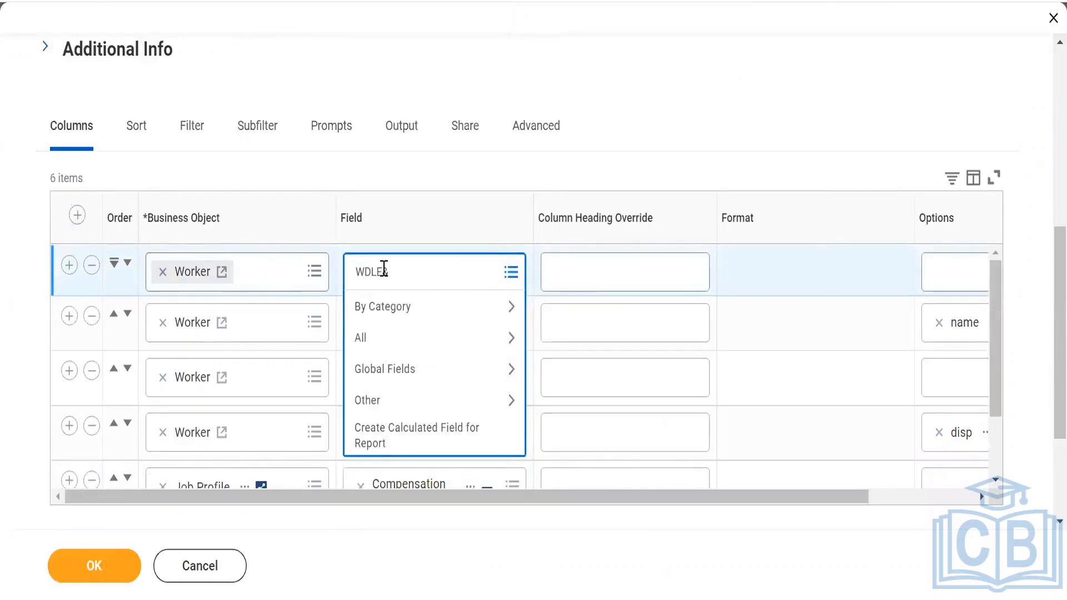
key("Return")
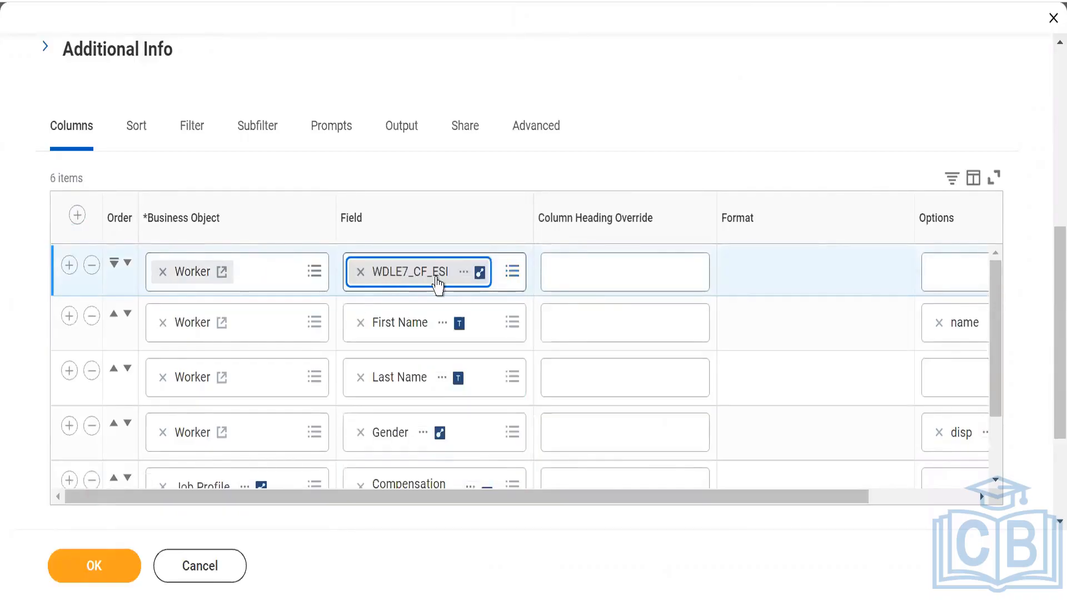
left_click(577, 265)
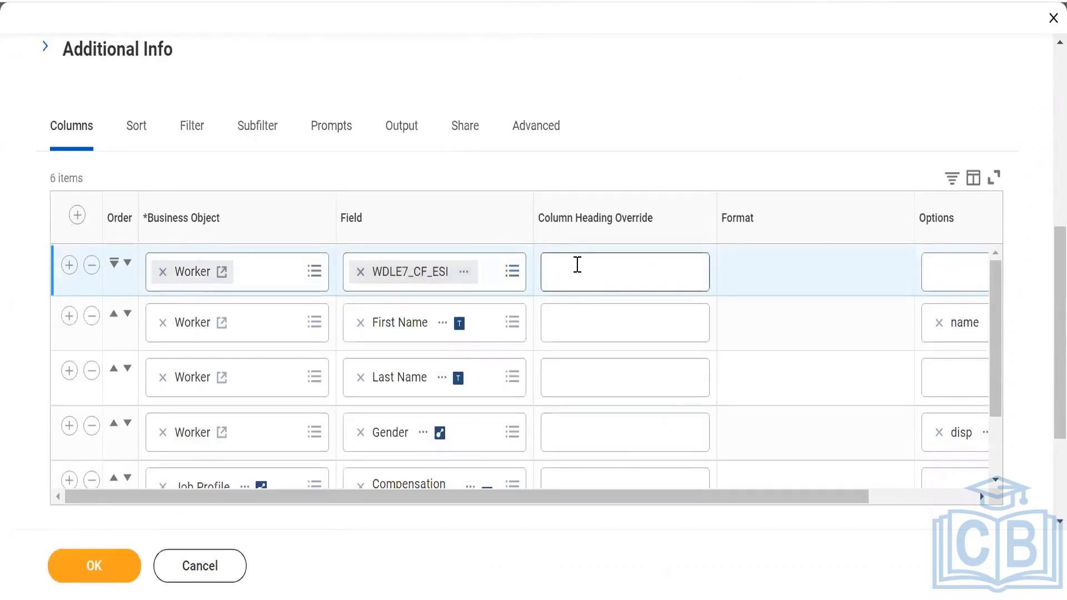
left_click(441, 48)
Save the report changes and compare the WDLE7_CF_ESI column with Compensation Grade in the rerun report.
left_click(86, 575)
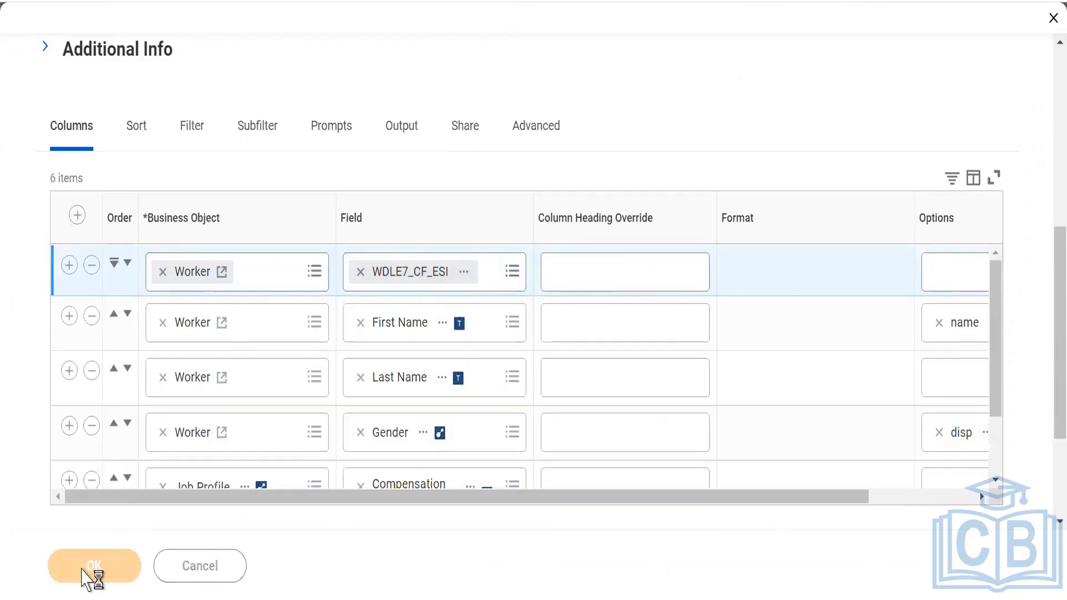
left_click(83, 573)
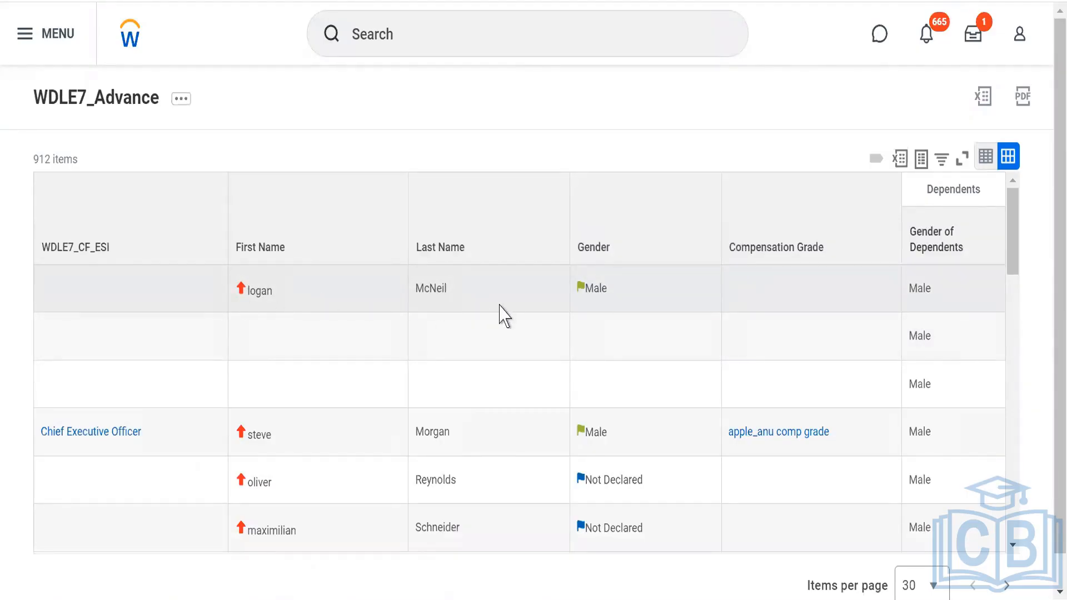
left_click(775, 298)
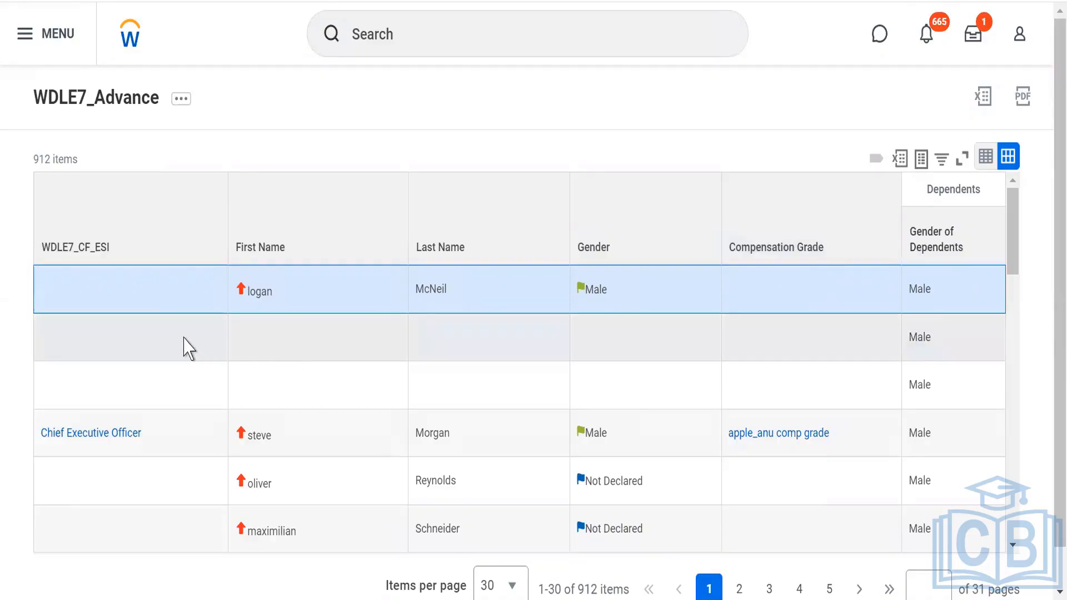
Reopen the WDLE7_Advance report definition for editing from the report output.
left_click(181, 106)
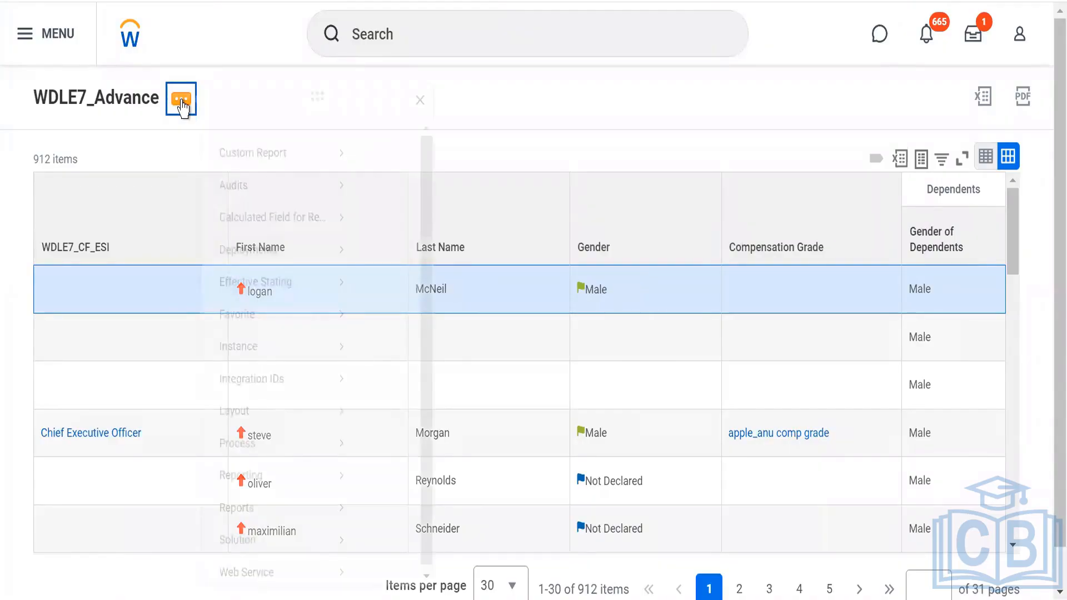
mouse_move(276, 178)
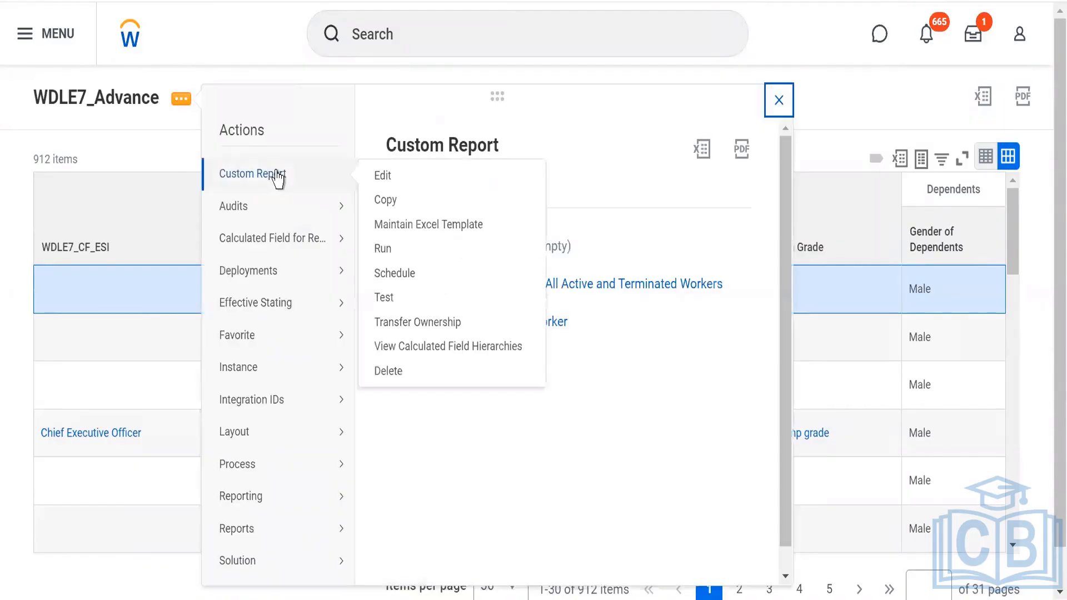
left_click(384, 176)
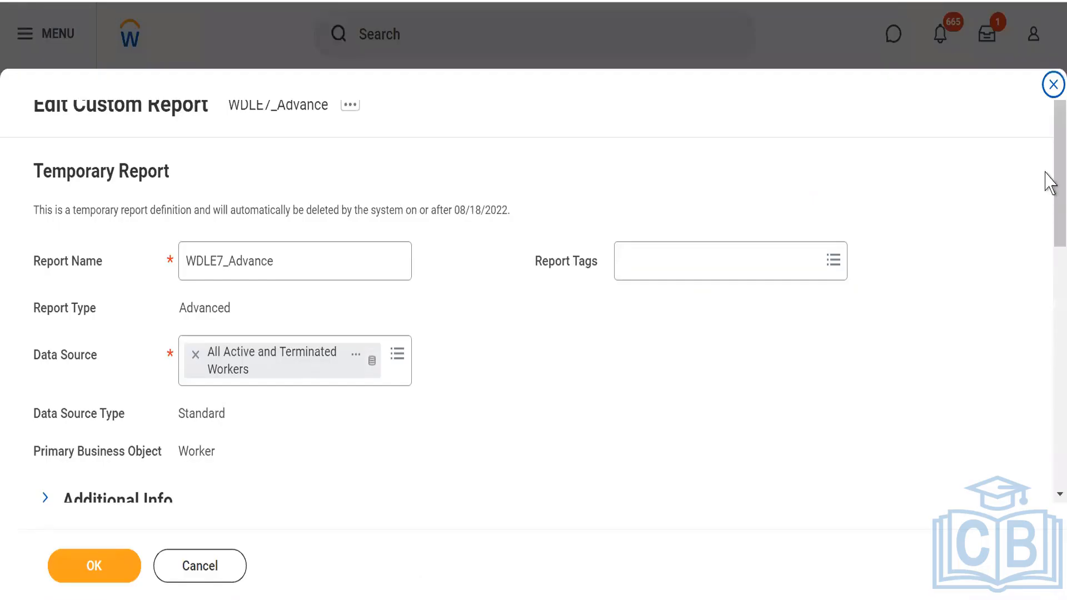
scroll(1048, 294, "down", 3)
scroll(1049, 294, "down", 5)
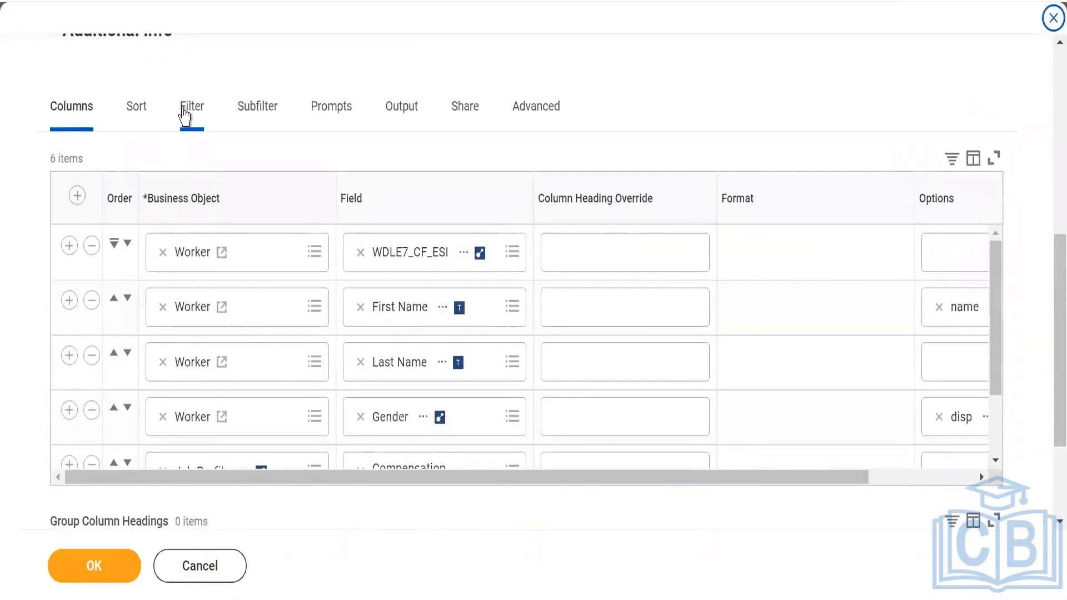
Add a new And condition on the WDLE7_CF_ESI field to the report's instance filter.
left_click(185, 114)
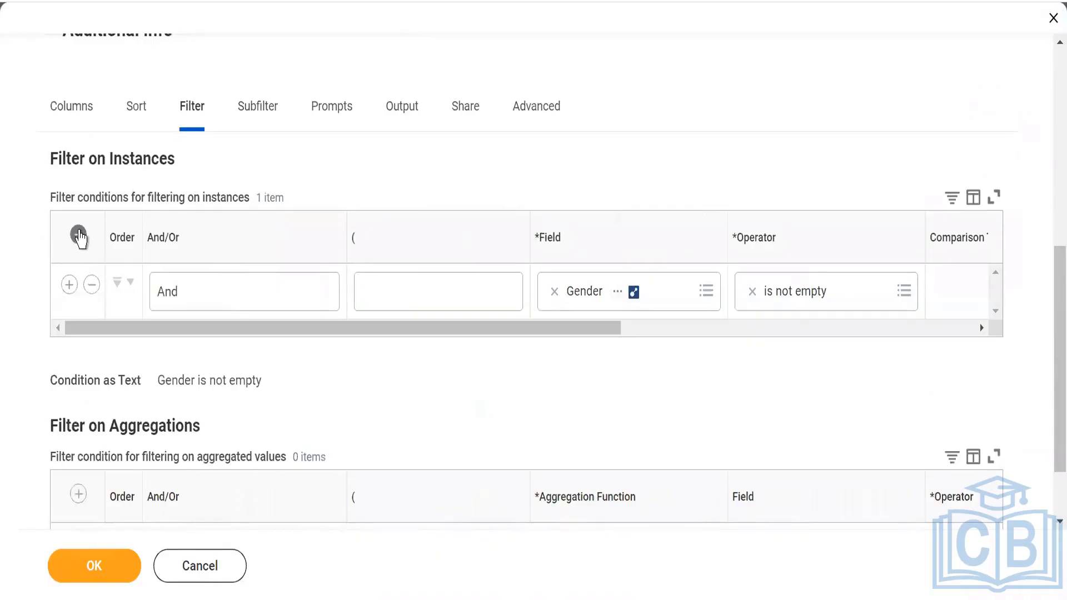
left_click(78, 235)
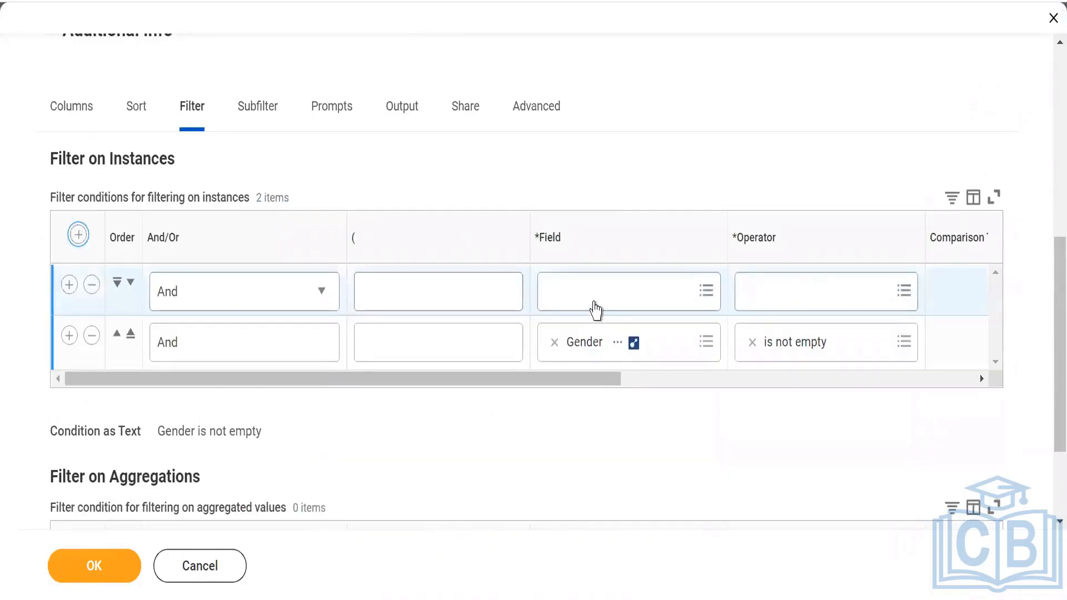
left_click(589, 305)
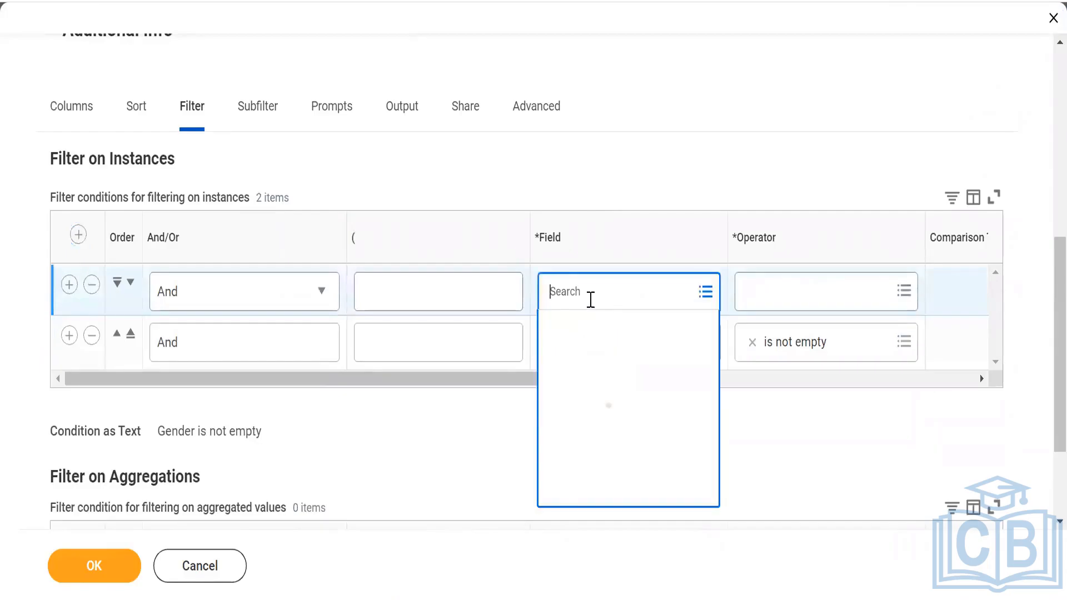
type("W")
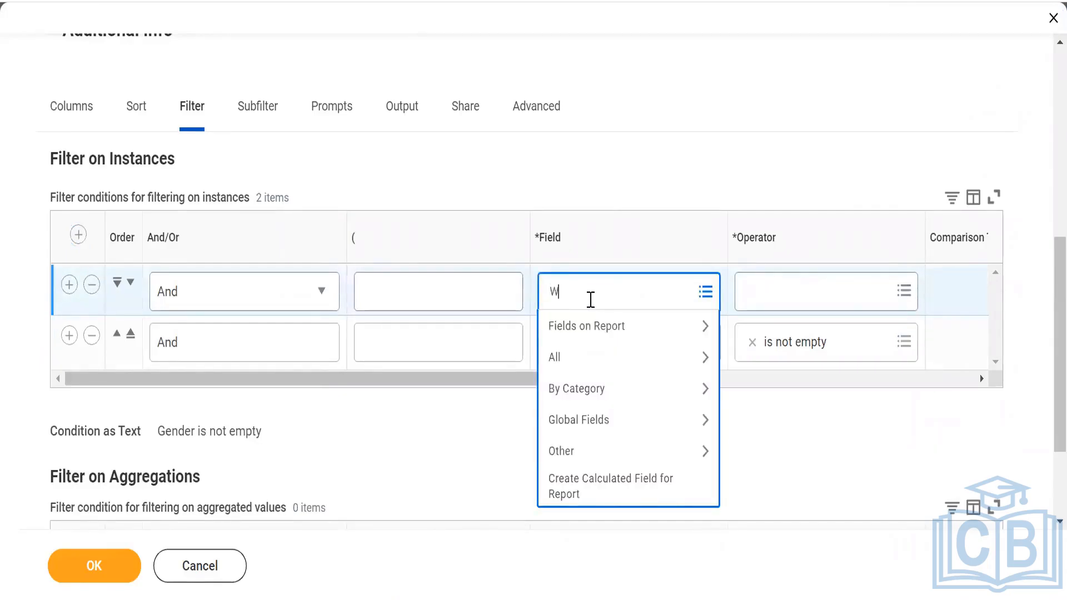
type("DLE7_")
key("Return")
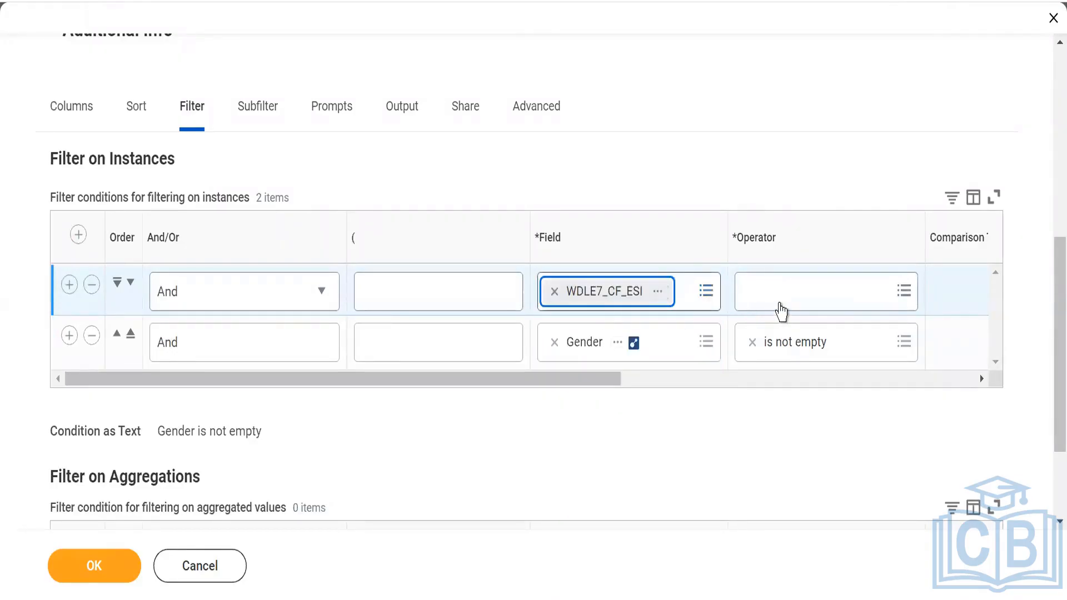
Set the operator of the WDLE7_CF_ESI filter condition to "is not empty".
left_click(780, 302)
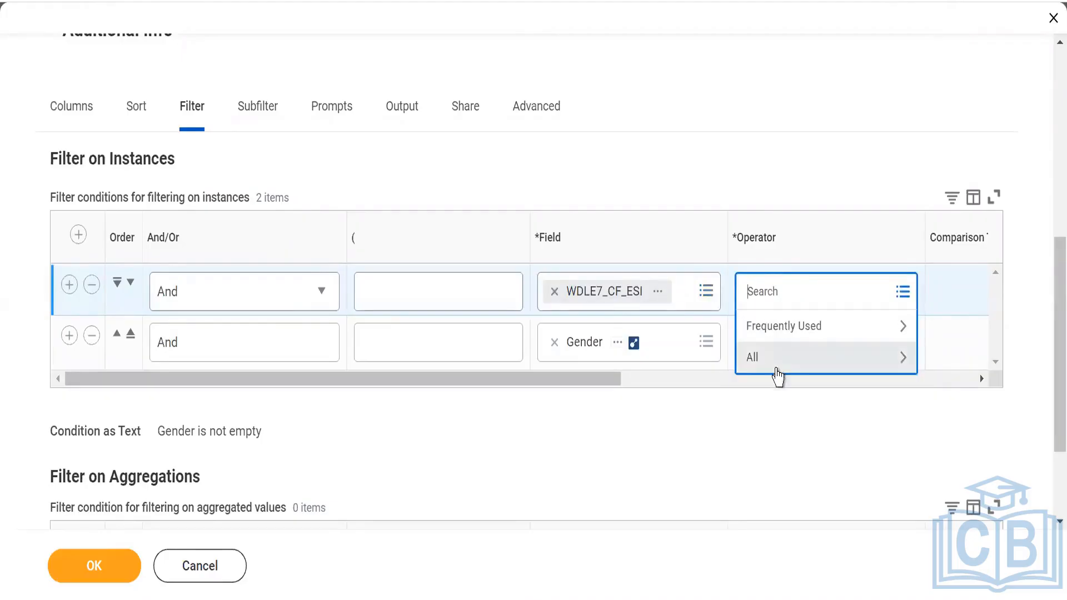
left_click(776, 369)
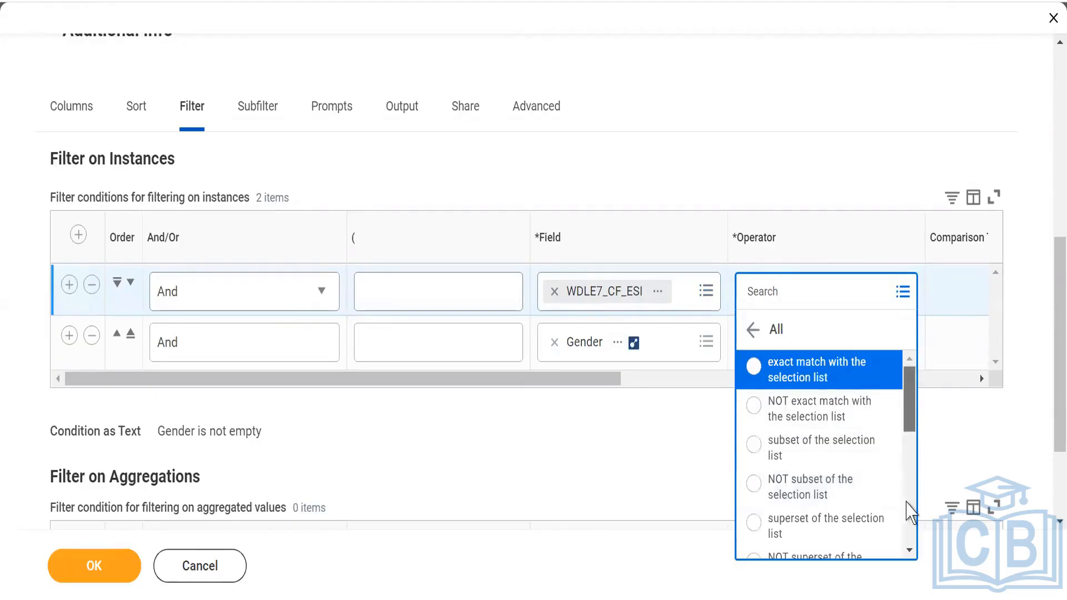
scroll(907, 505, "down", 5)
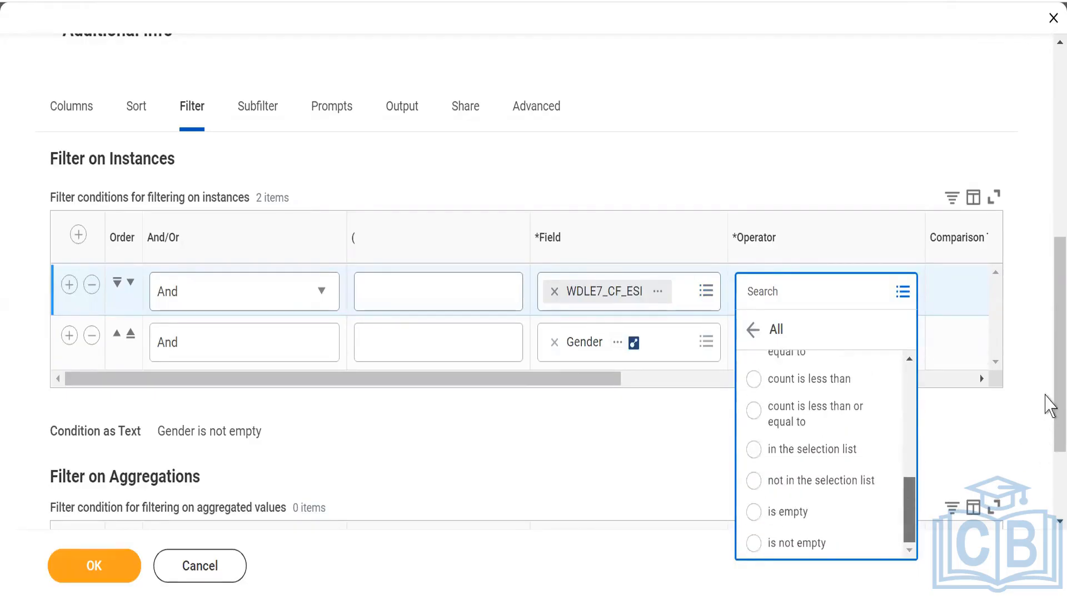
scroll(1049, 453, "down", 3)
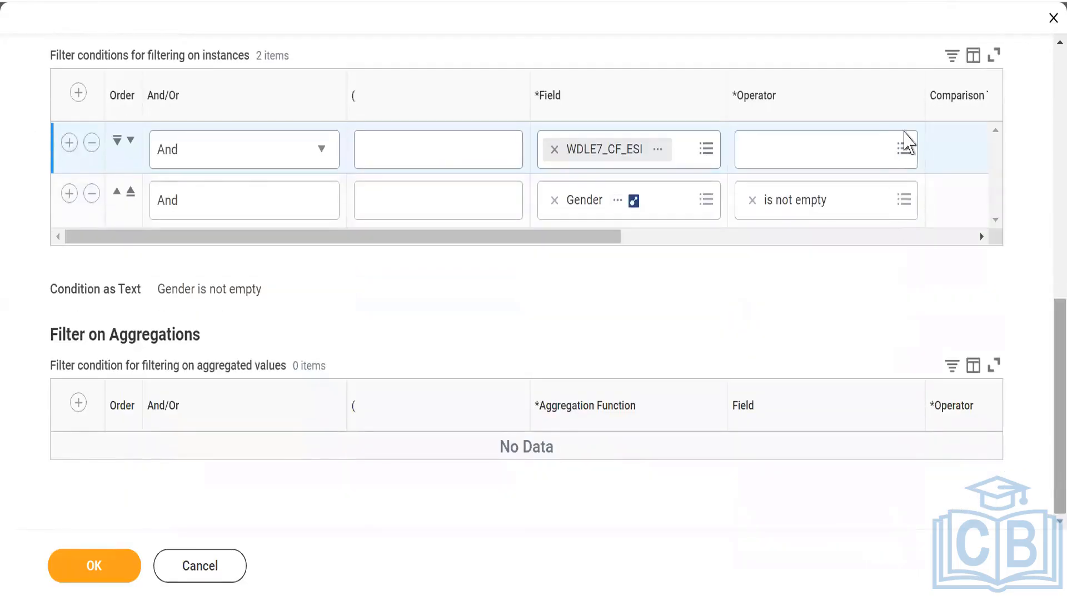
left_click(907, 150)
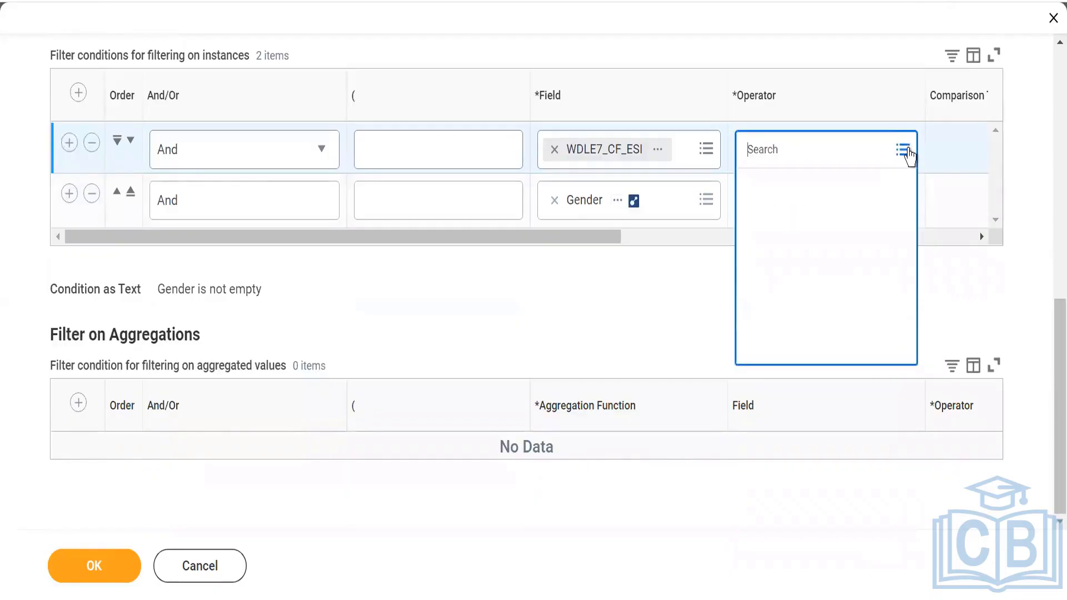
left_click(814, 219)
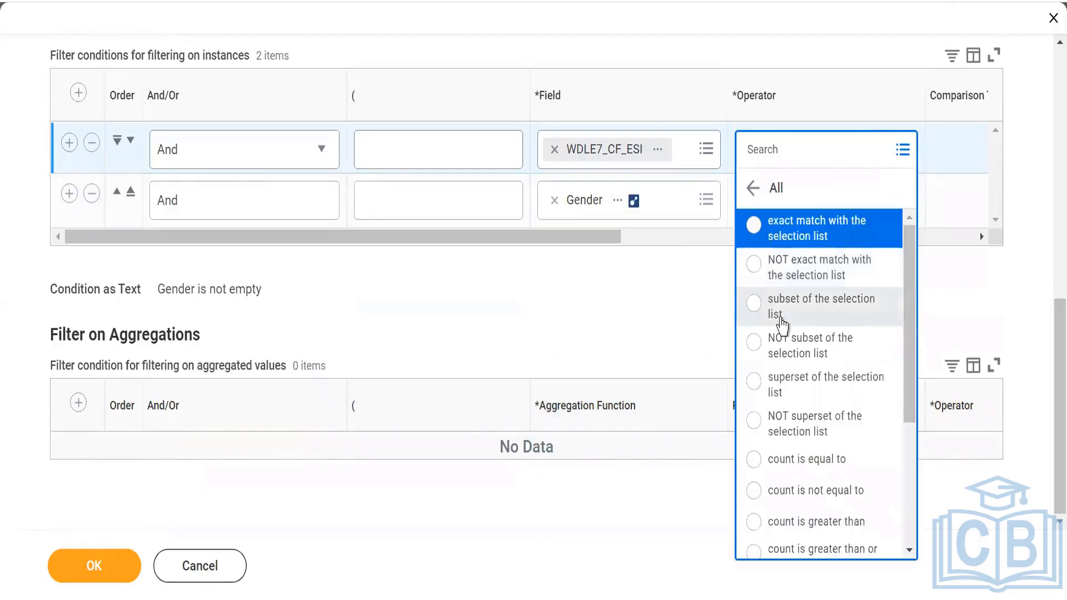
left_click(911, 489)
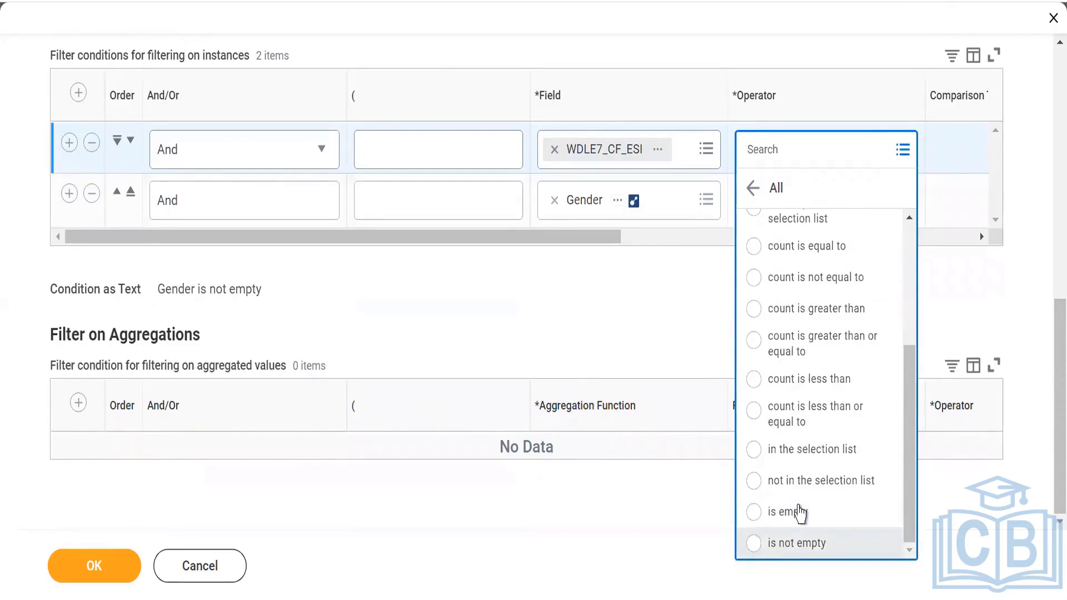
key("Return")
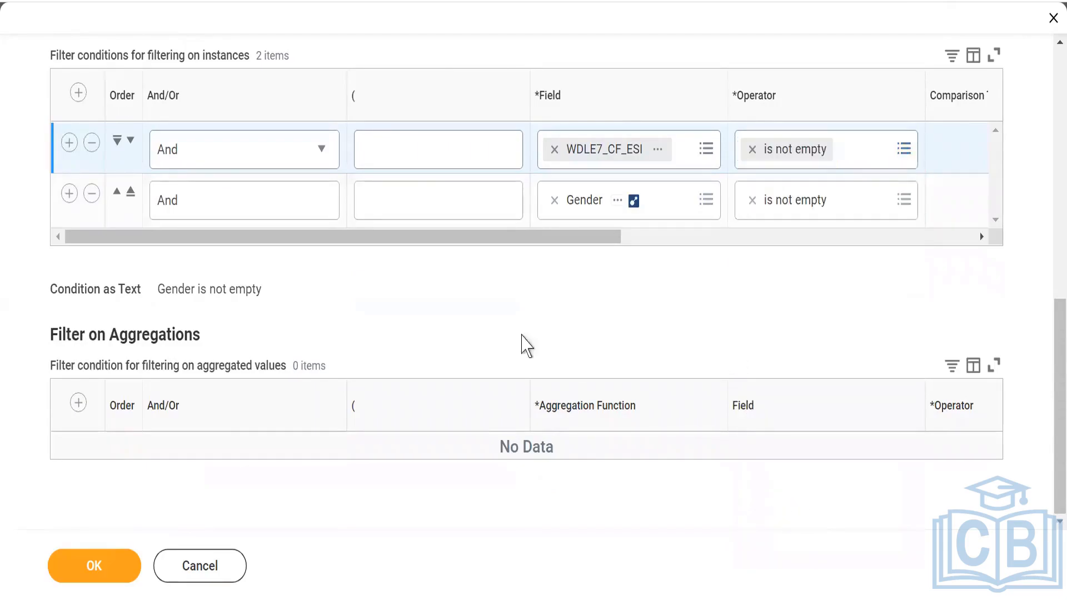
Save the filtered WDLE7_Advance report and run it to inspect the output rows.
left_click(86, 567)
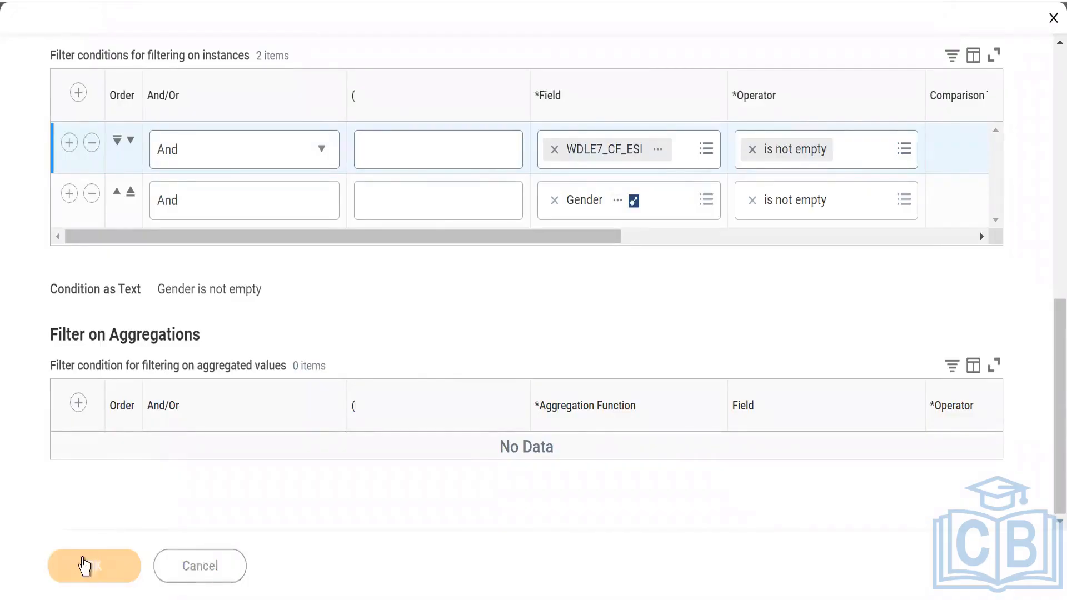
left_click(82, 566)
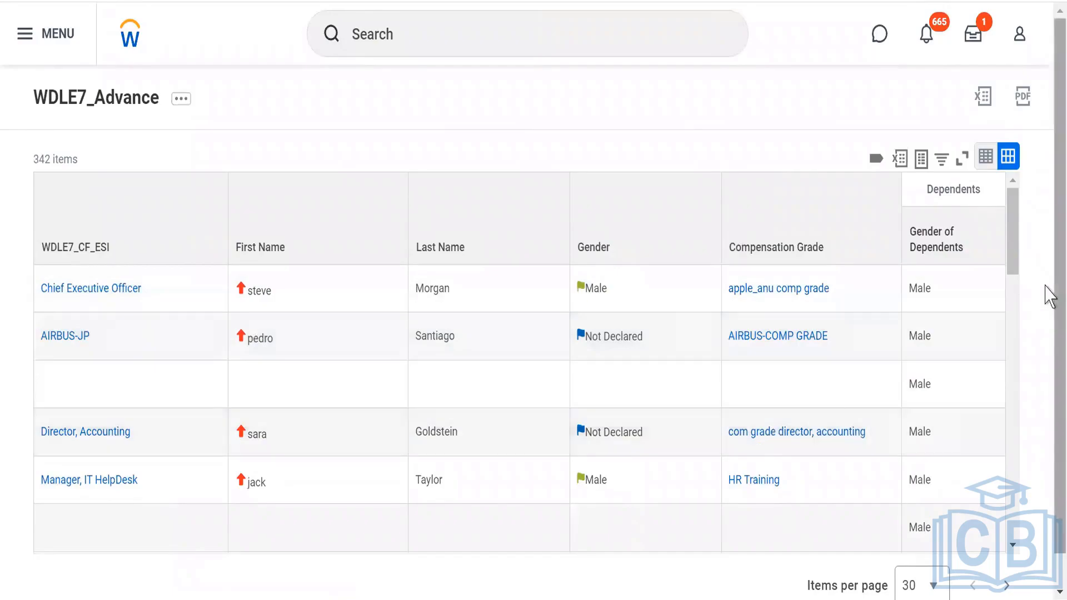
left_click_drag(1010, 246, 995, 190)
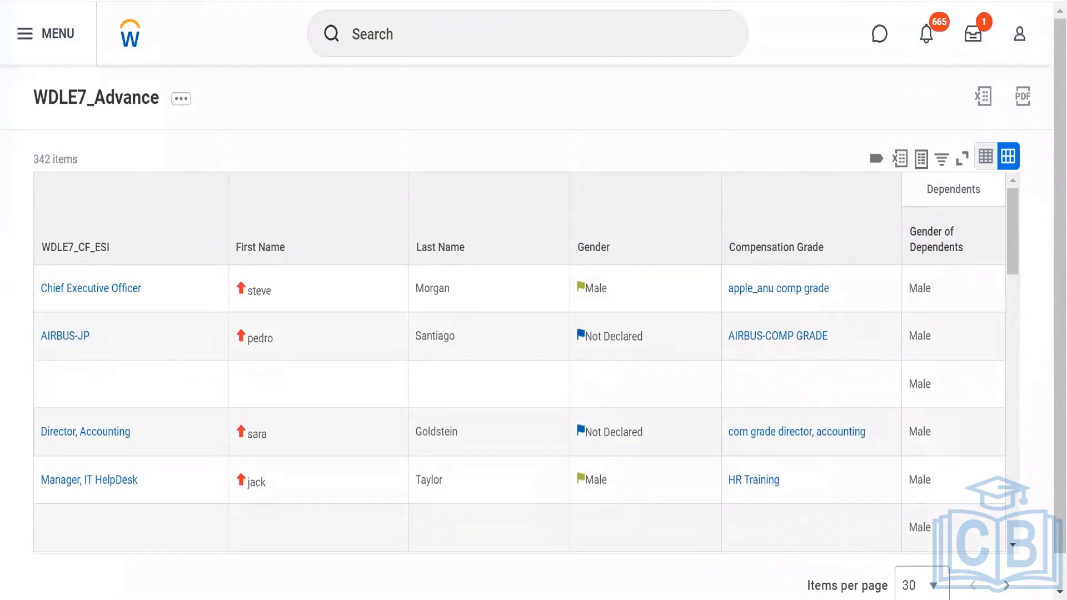
Switch to the WD Class1 notes in Notepad and review the requirement listing the fields to display, including Job Profile.
key("alt+Tab")
left_click(357, 349)
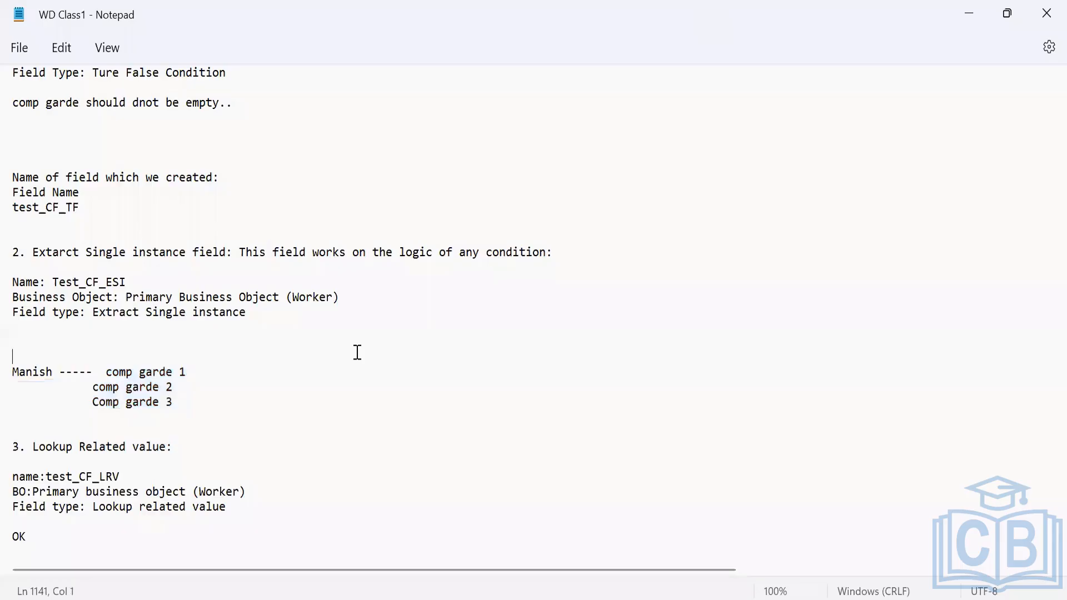
key("Up")
key("Up")
key("Up")
key("Up")
key("Up")
key("Up")
key("Up")
key("Up")
key("Up")
key("Up")
key("Up")
key("Up")
key("Up")
key("Up")
key("Up")
key("Up")
key("Up")
key("Up")
key("Up")
key("Up")
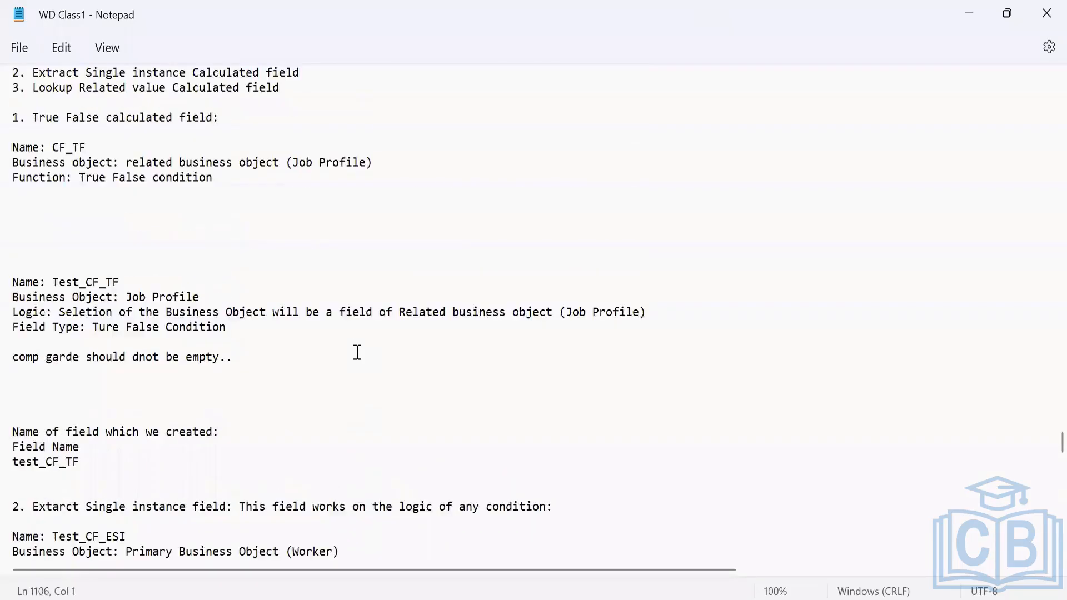
key("Up")
key("Up")
key("Up")
key("Up")
key("Up")
key("Up")
key("Up")
key("Up")
key("Up")
key("Up")
key("Up")
key("Up")
key("Up")
key("Up")
key("Up")
key("Up")
key("Up")
key("Up")
key("Up")
key("Up")
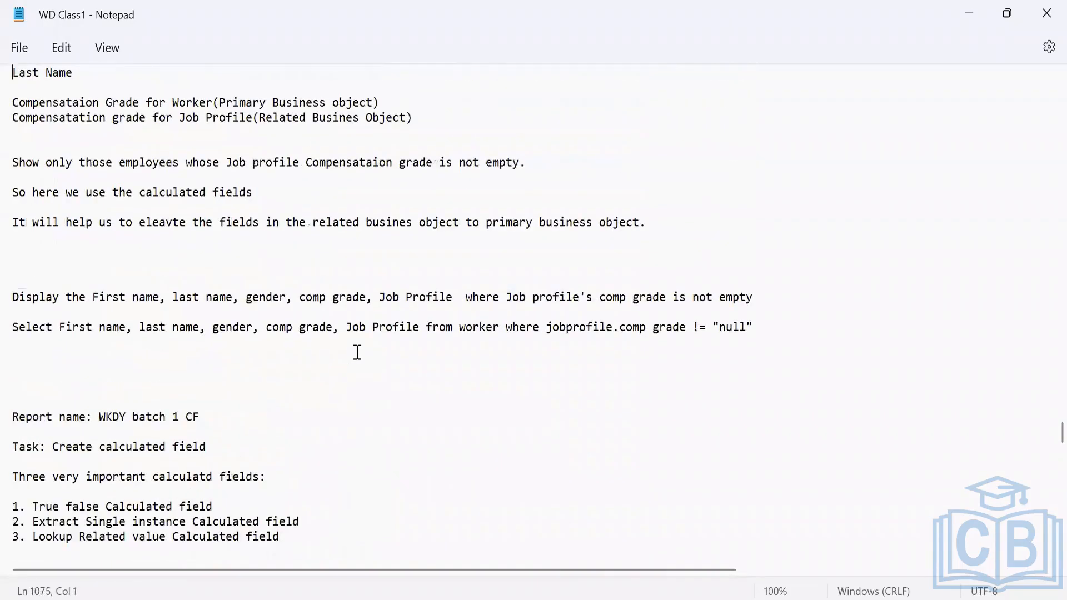
left_click_drag(94, 292, 456, 297)
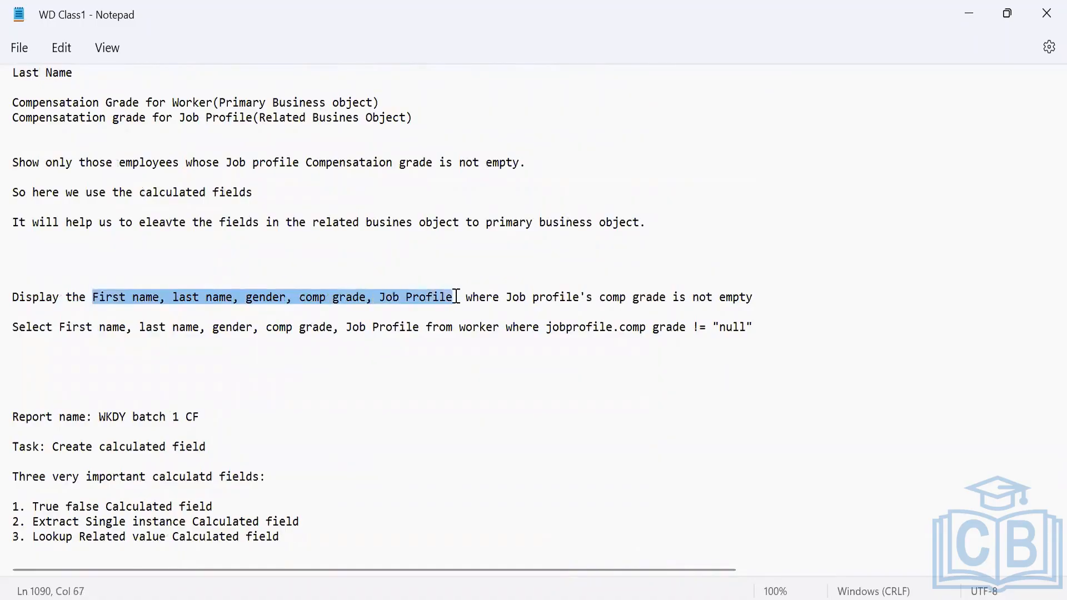
double_click(389, 297)
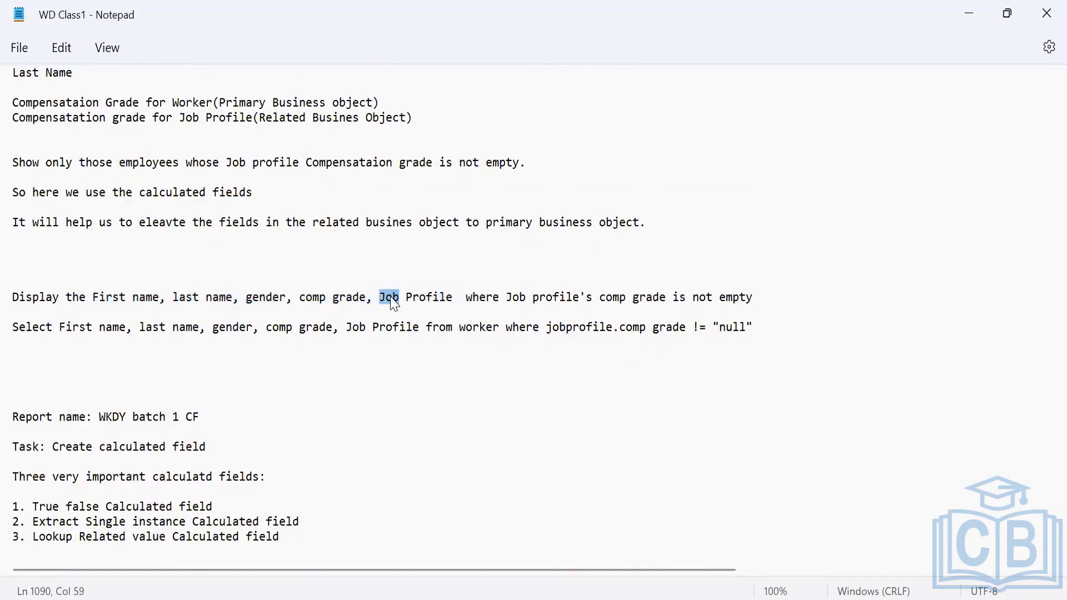
double_click(390, 297)
Switch back to Workday and reopen the WDLE7_Advance report for editing at its column definitions.
mouse_move(643, 598)
left_click(643, 541)
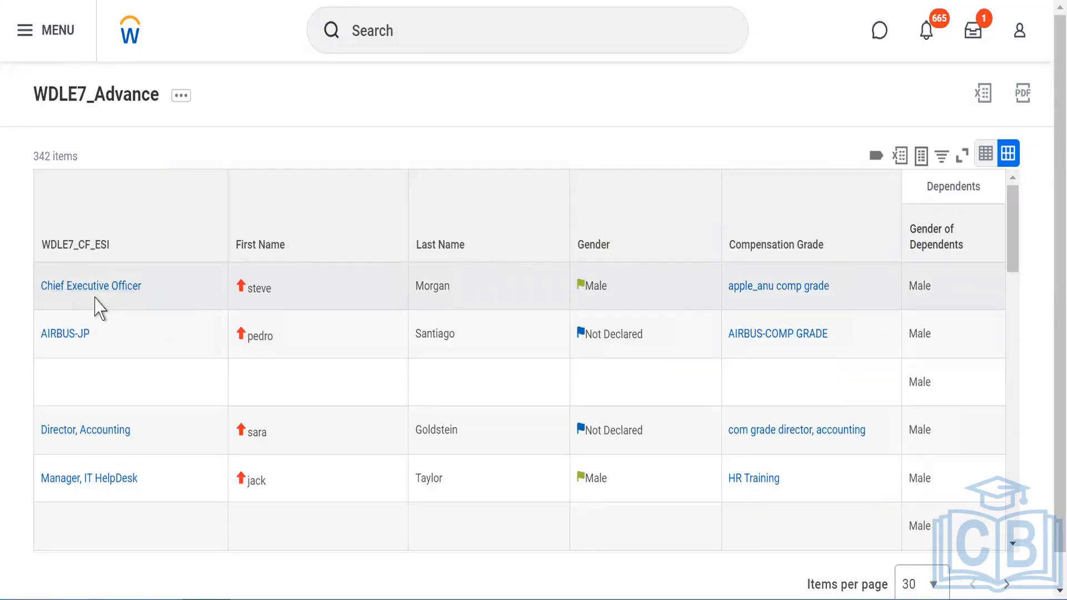
left_click(183, 103)
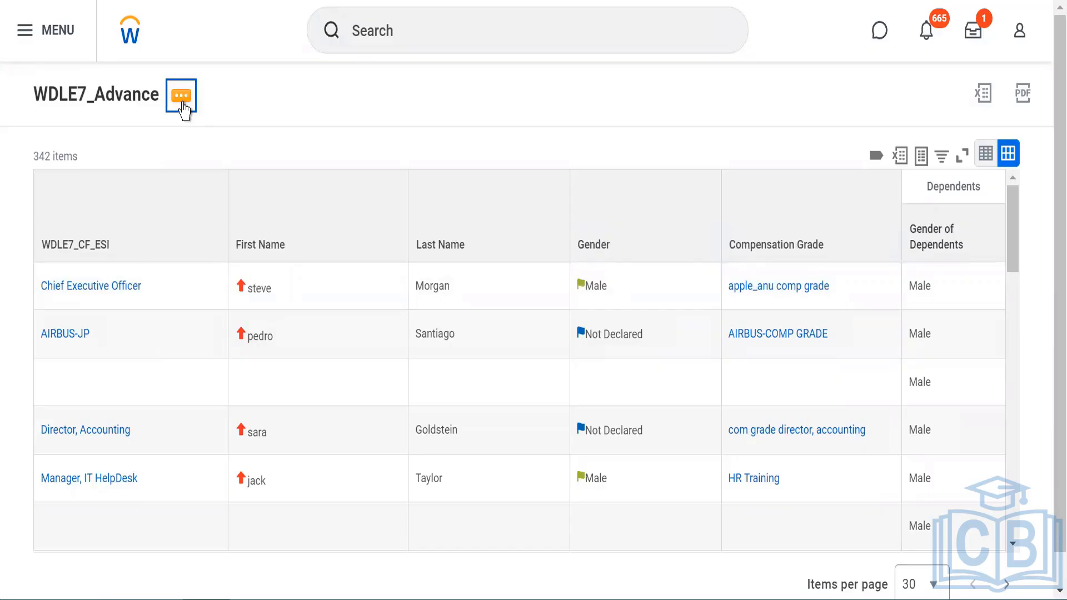
left_click(183, 103)
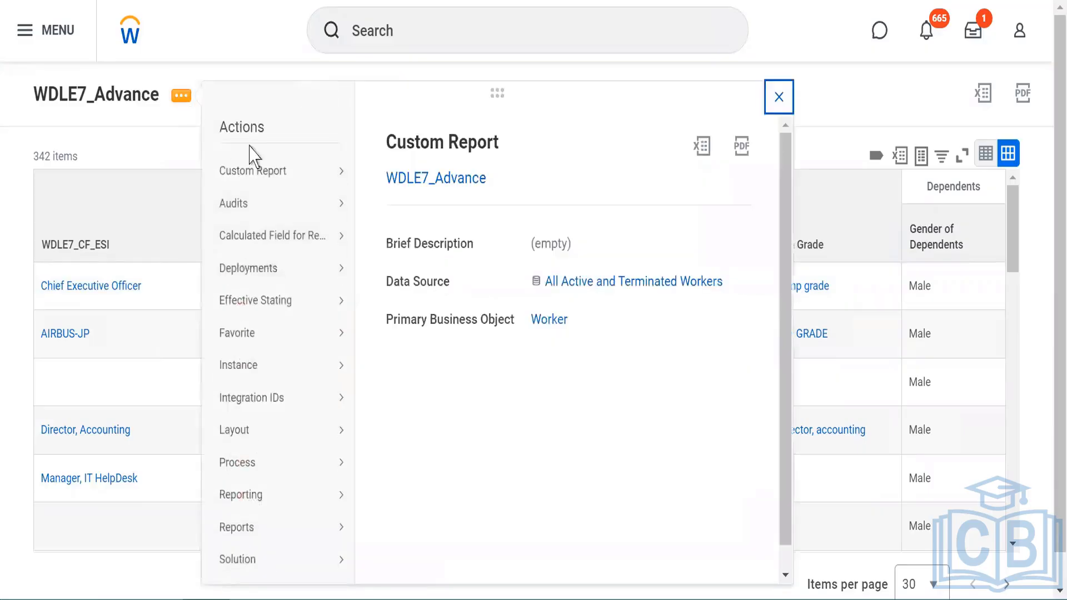
left_click(292, 172)
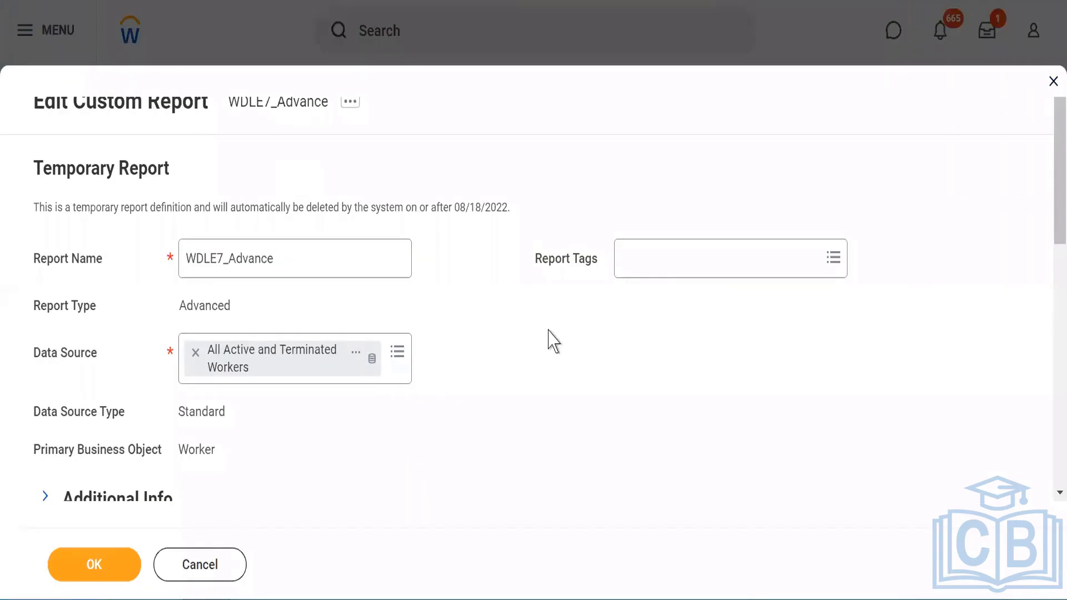
left_click_drag(1045, 201, 1047, 412)
Set the column heading override of the WDLE7_CF_ESI column to "Job Profile".
left_click(606, 170)
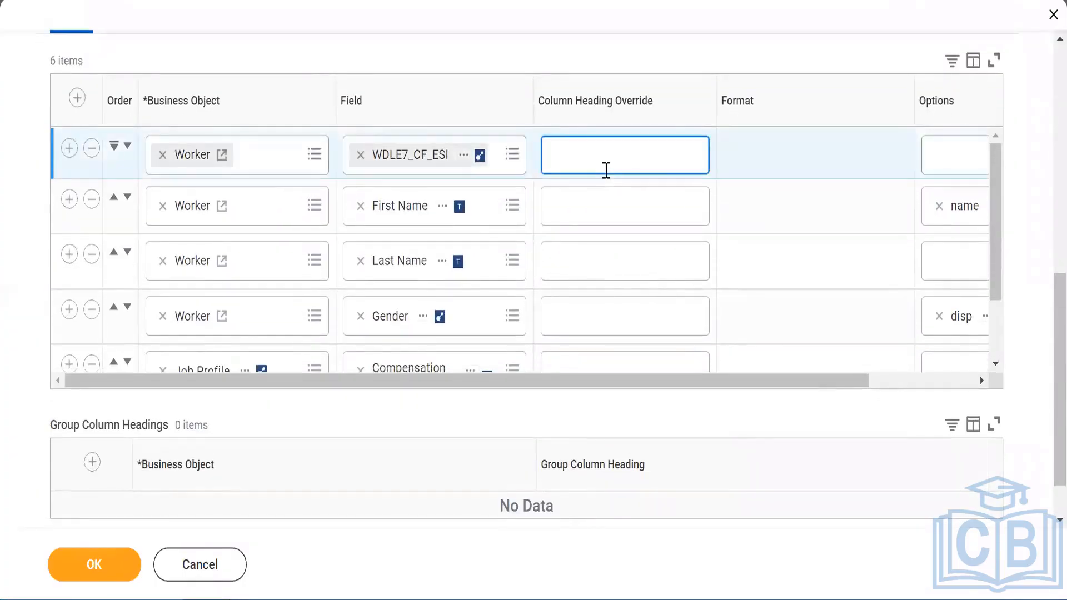
type("JOb Profile")
key("BackSpace")
type("o")
left_click(590, 32)
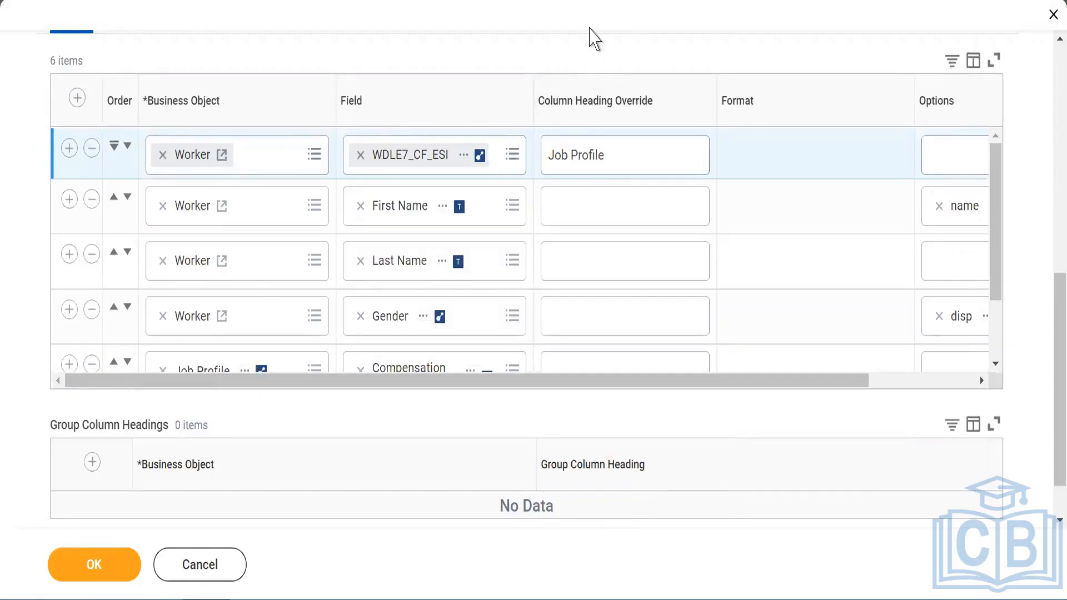
Save the heading change and rerun the report to check the first column's heading.
left_click(98, 565)
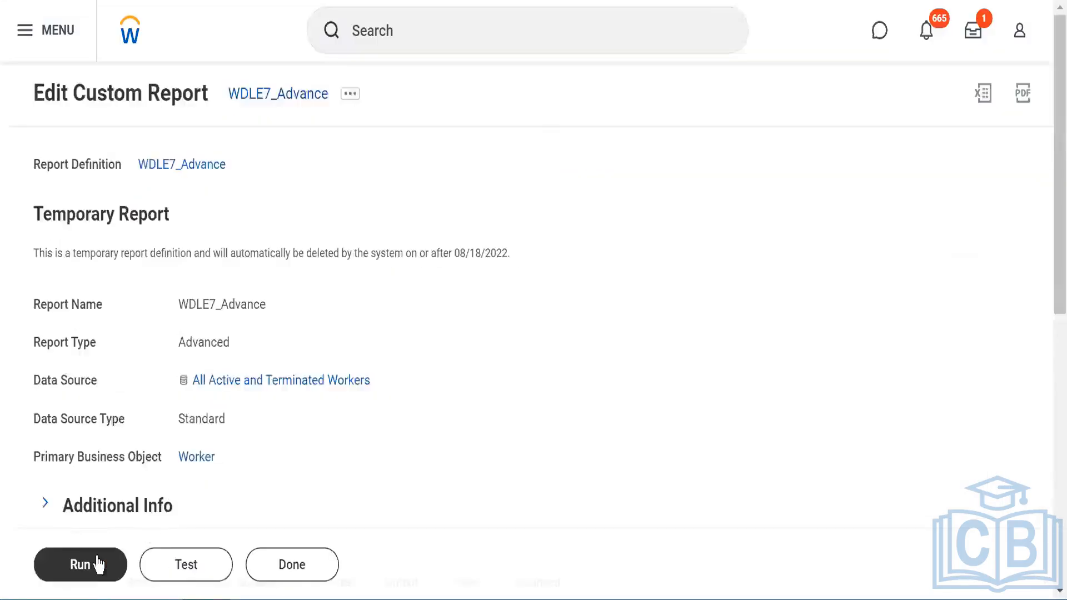
left_click(99, 565)
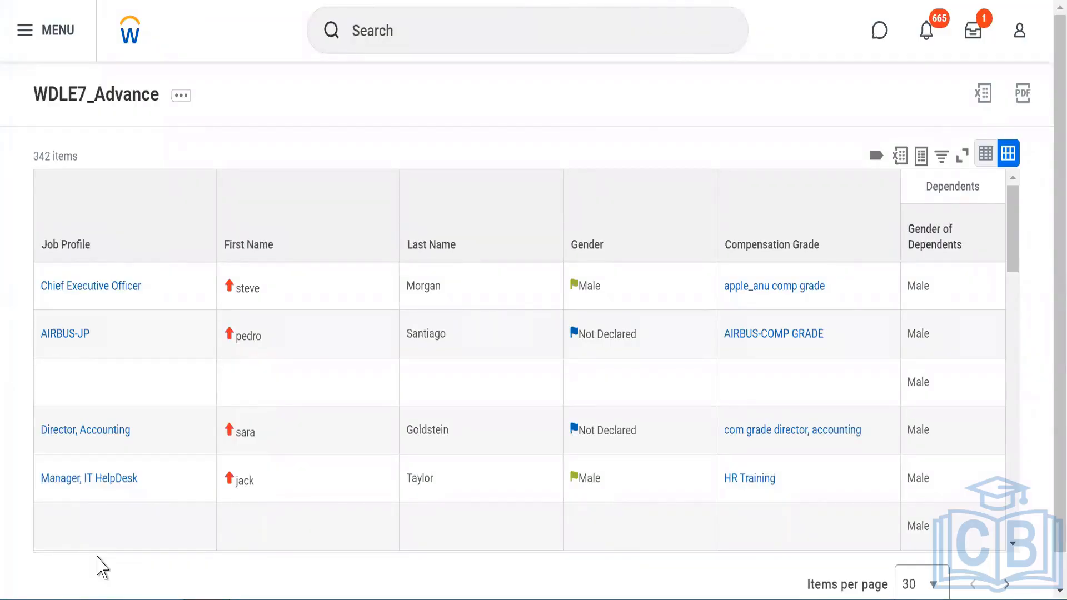
left_click_drag(48, 247, 88, 254)
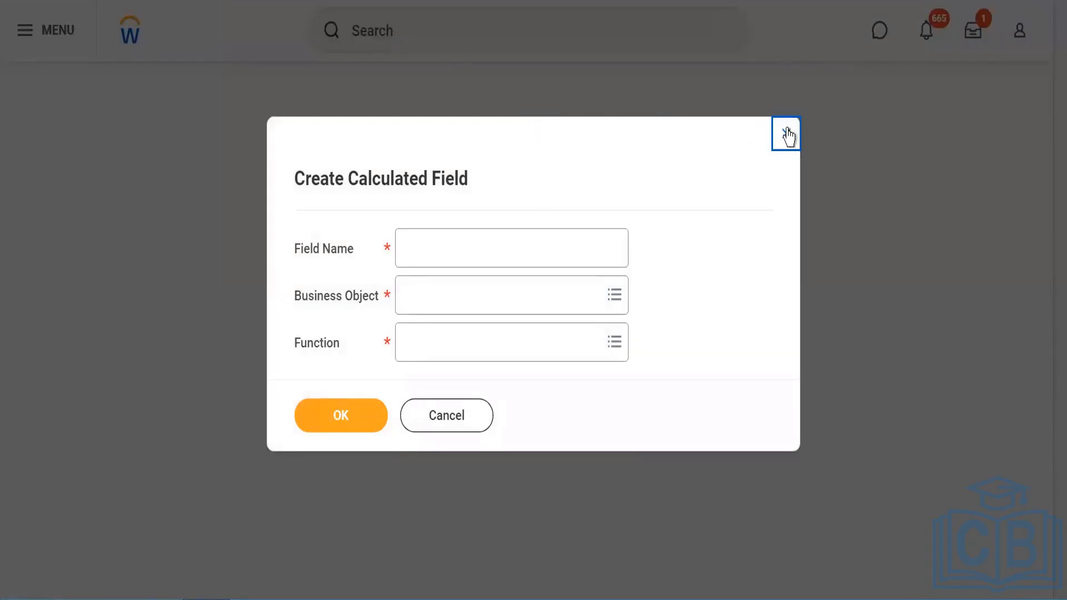
Dismiss the Create Calculated Field dialog, search for the Chief Executive Officer by name and examine the job details on the employee's profile.
left_click(786, 134)
left_click(508, 29)
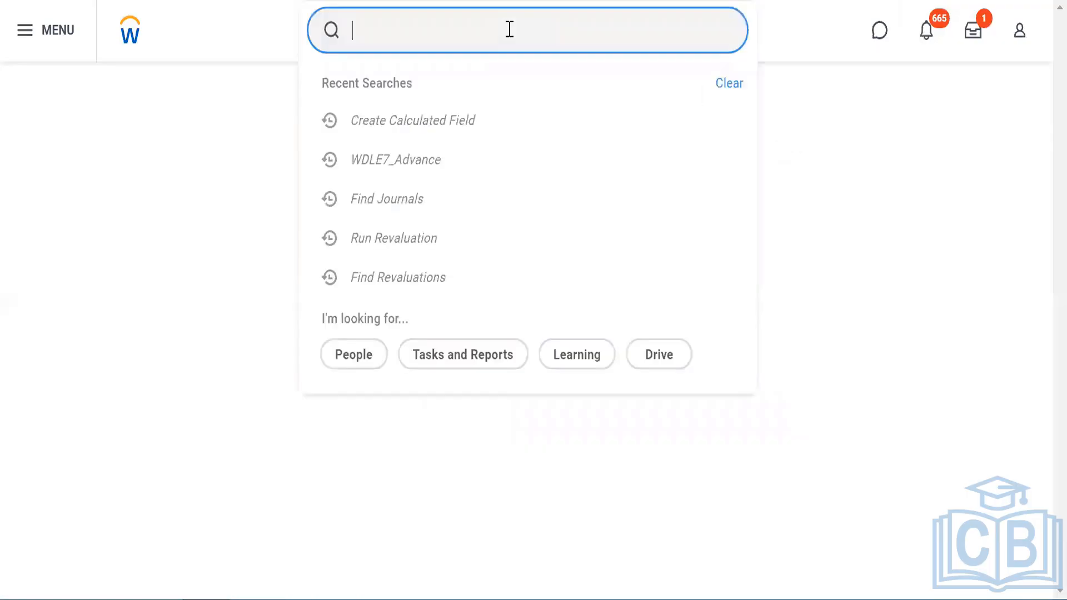
type("Steve Morgan")
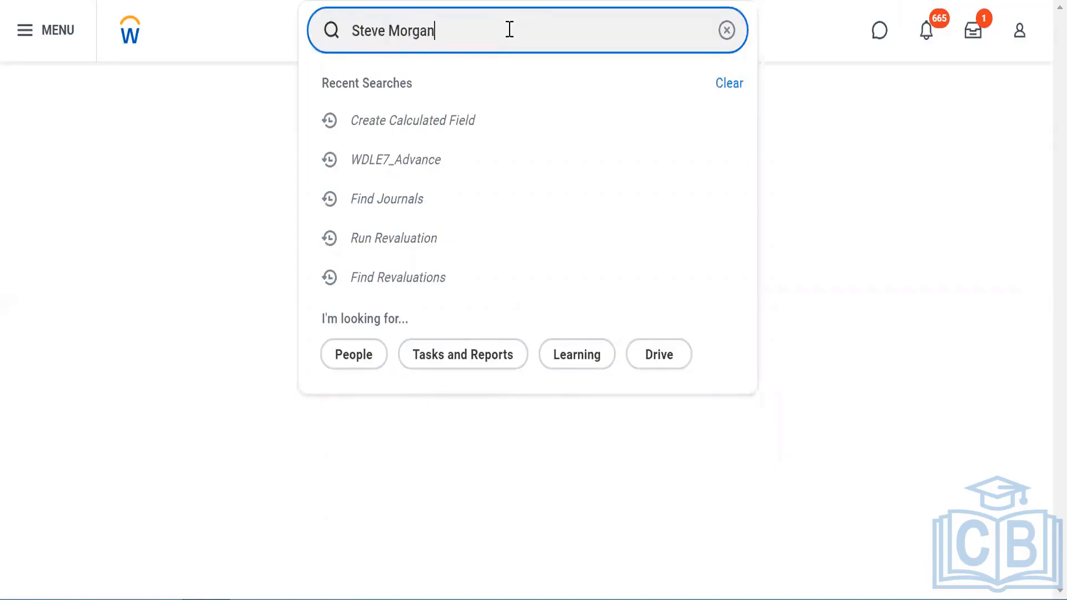
key("Return")
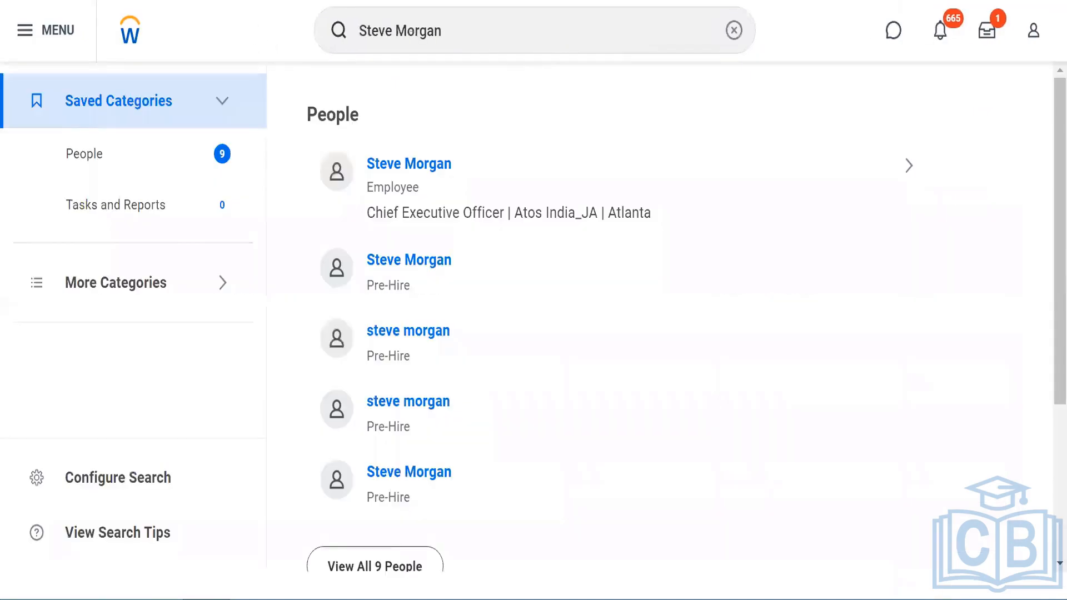
left_click(402, 173)
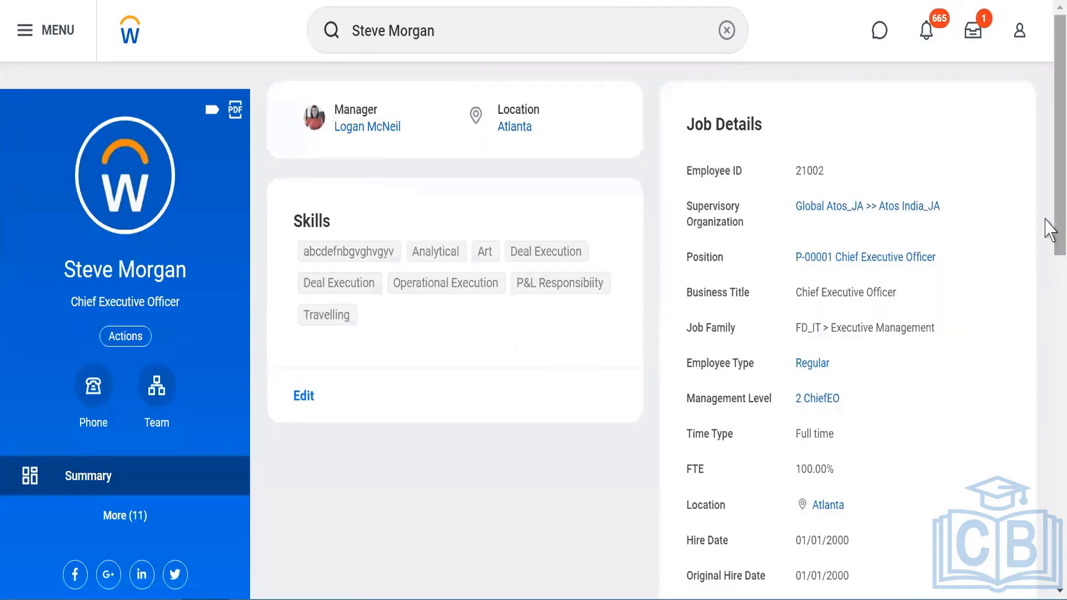
left_click_drag(1050, 230, 1049, 418)
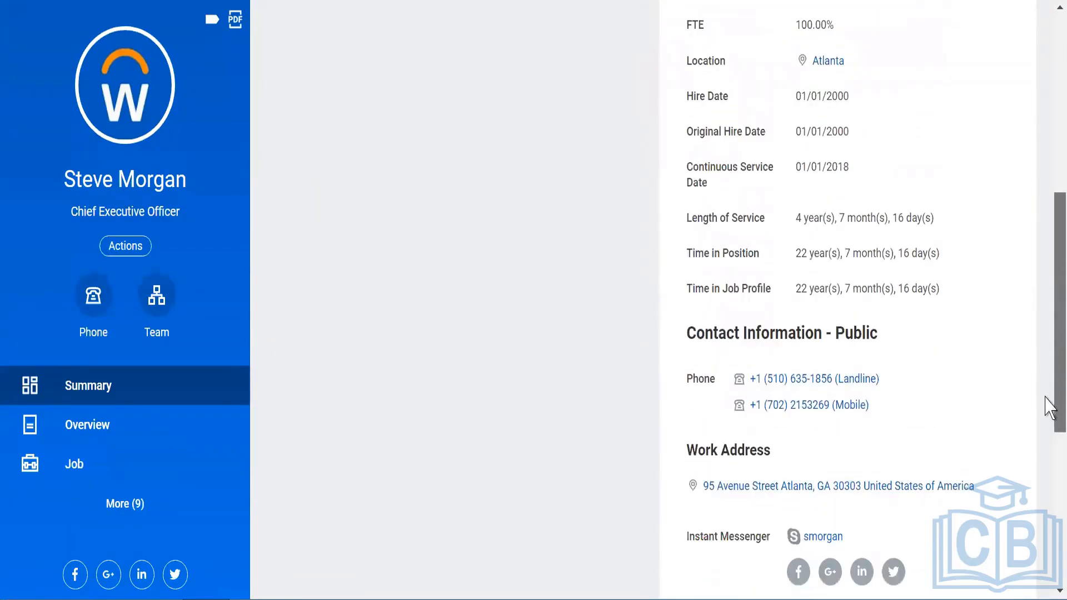
Examine the Chief Executive Officer's job details, list of jobs and job history in the Job section of the employee's profile.
left_click(72, 472)
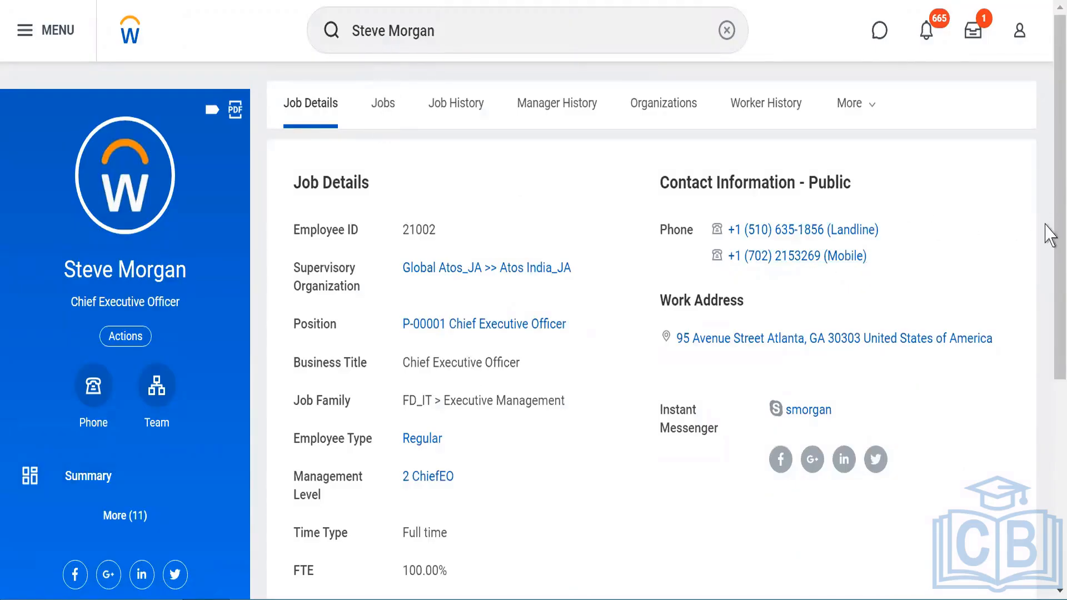
scroll(1047, 261, "down", 2)
scroll(1047, 317, "down", 5)
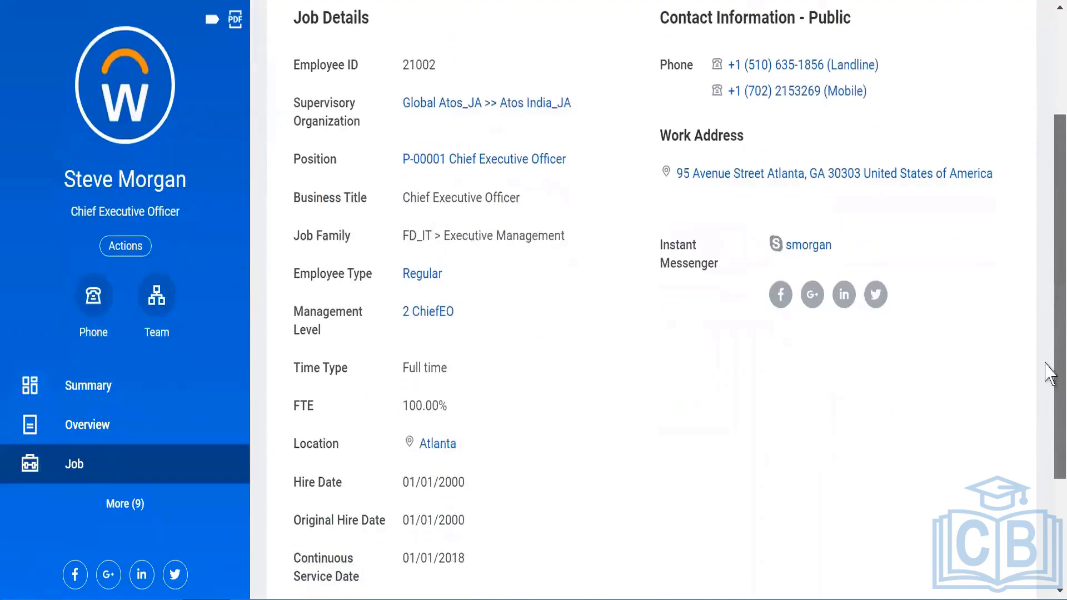
scroll(1048, 211, "up", 7)
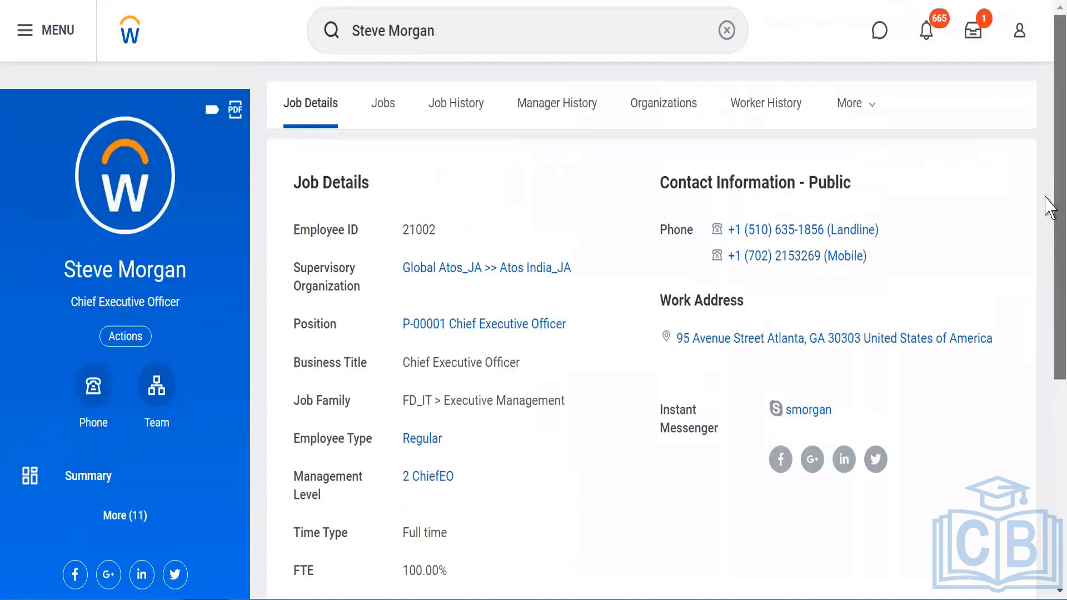
left_click(384, 105)
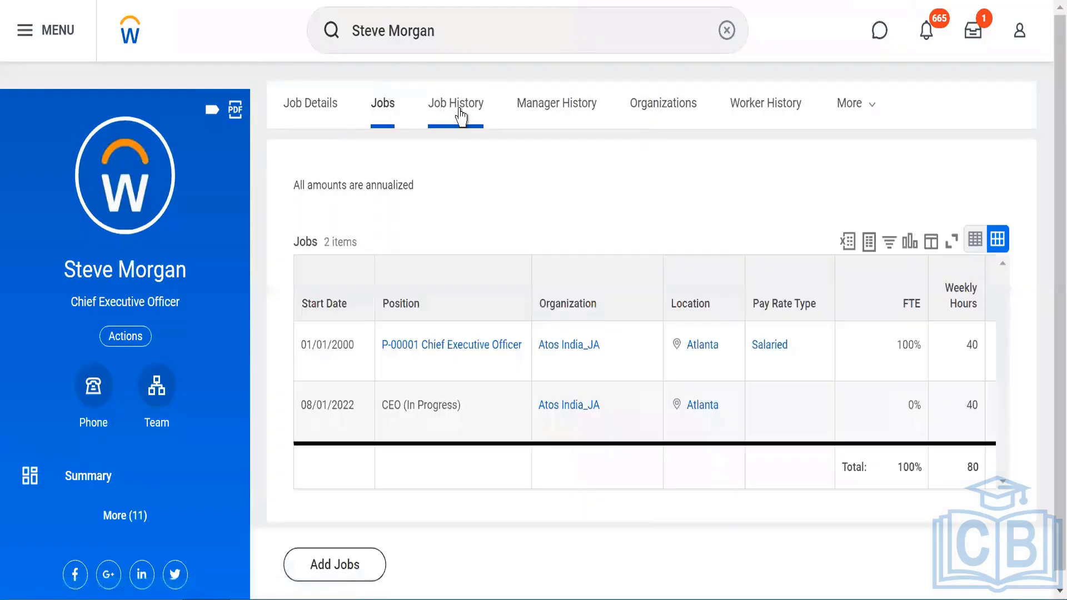
left_click(458, 108)
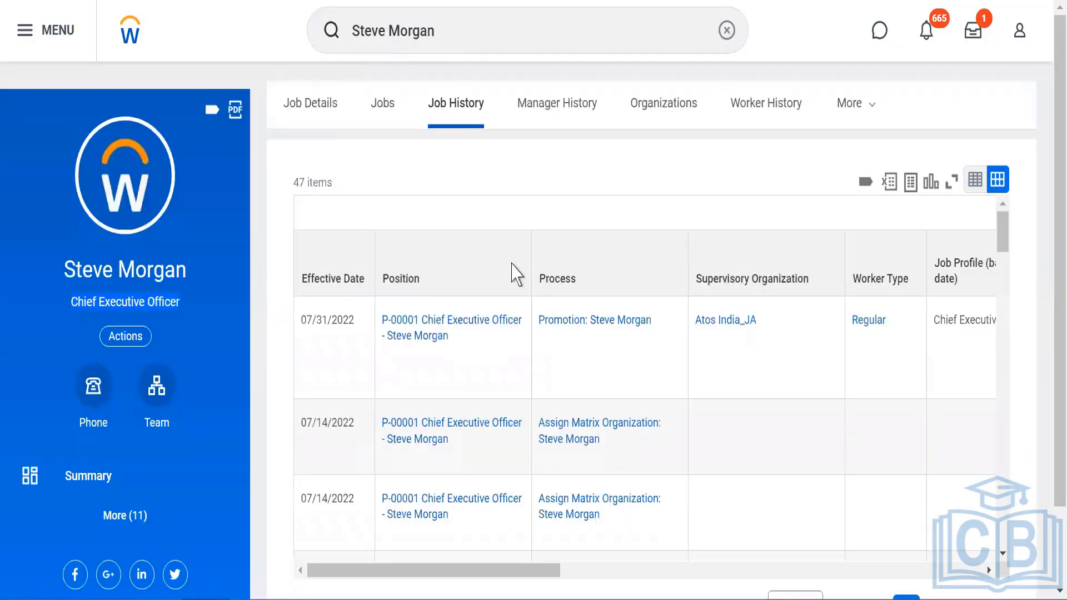
Open the P-00001 Chief Executive Officer position from the 07/31/2022 history row and check its job profile's compensation grade.
mouse_move(661, 323)
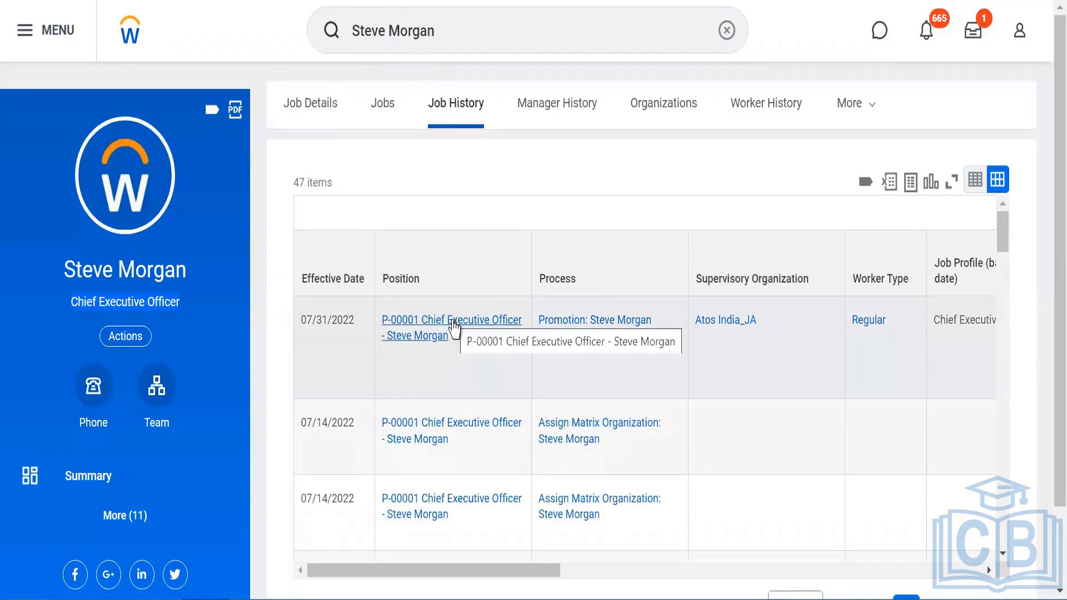
left_click(455, 329)
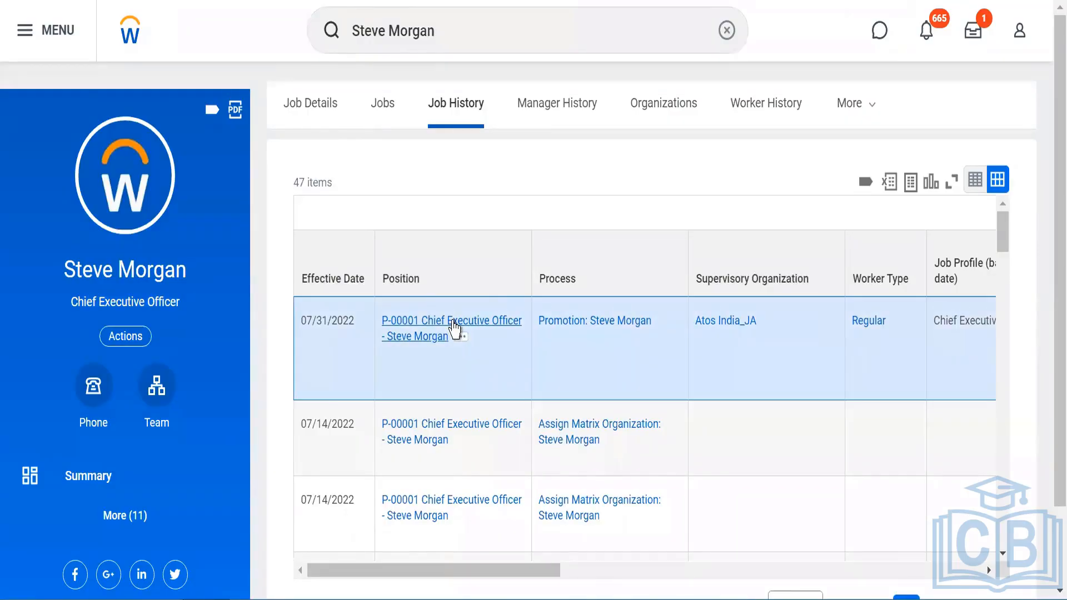
left_click(455, 328)
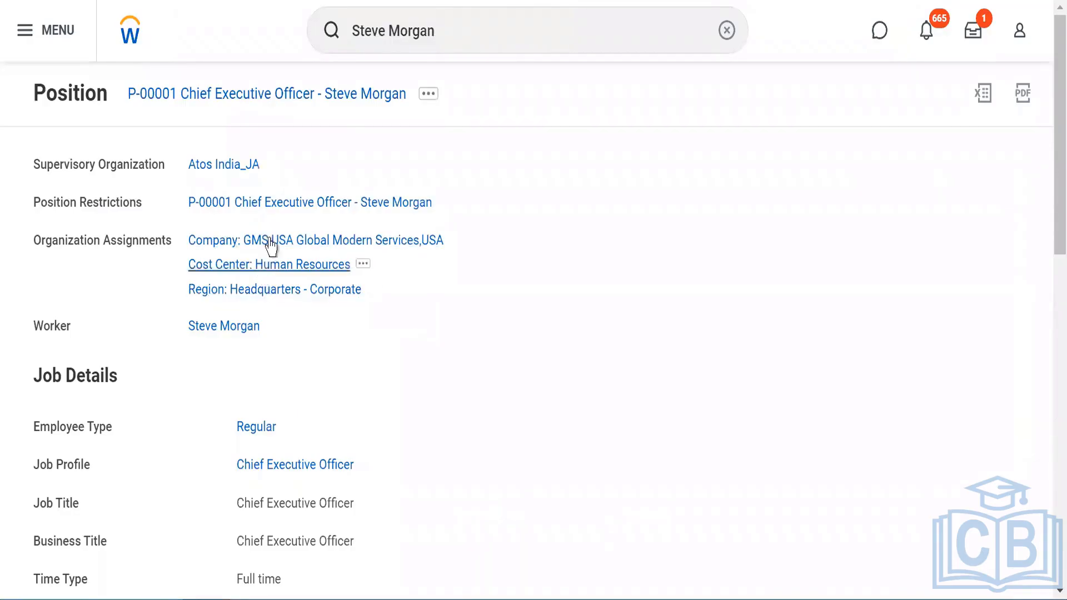
scroll(622, 293, "down", 2)
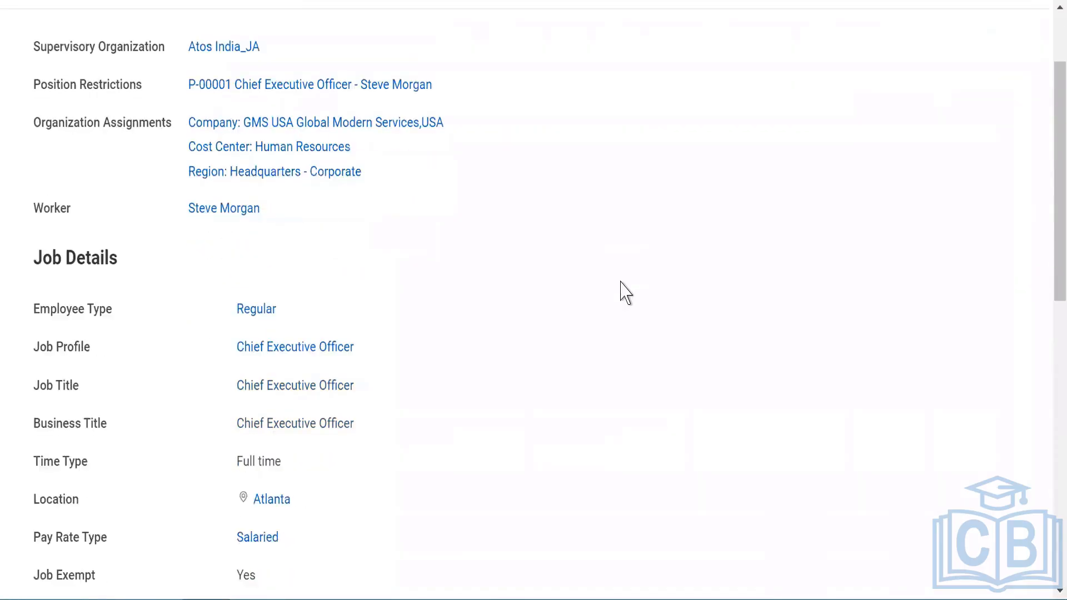
left_click(264, 349)
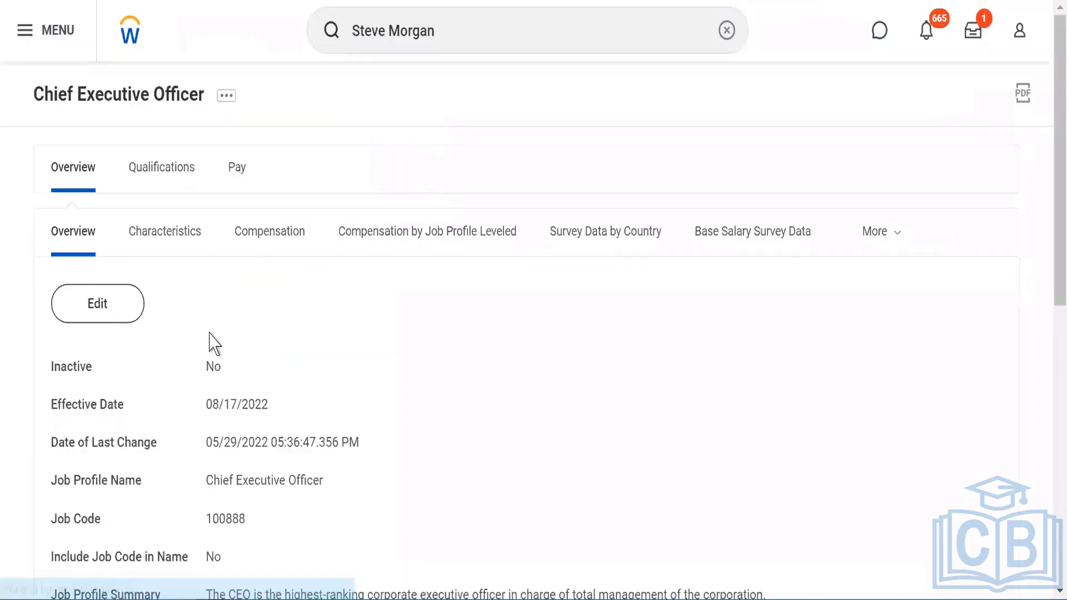
left_click(254, 230)
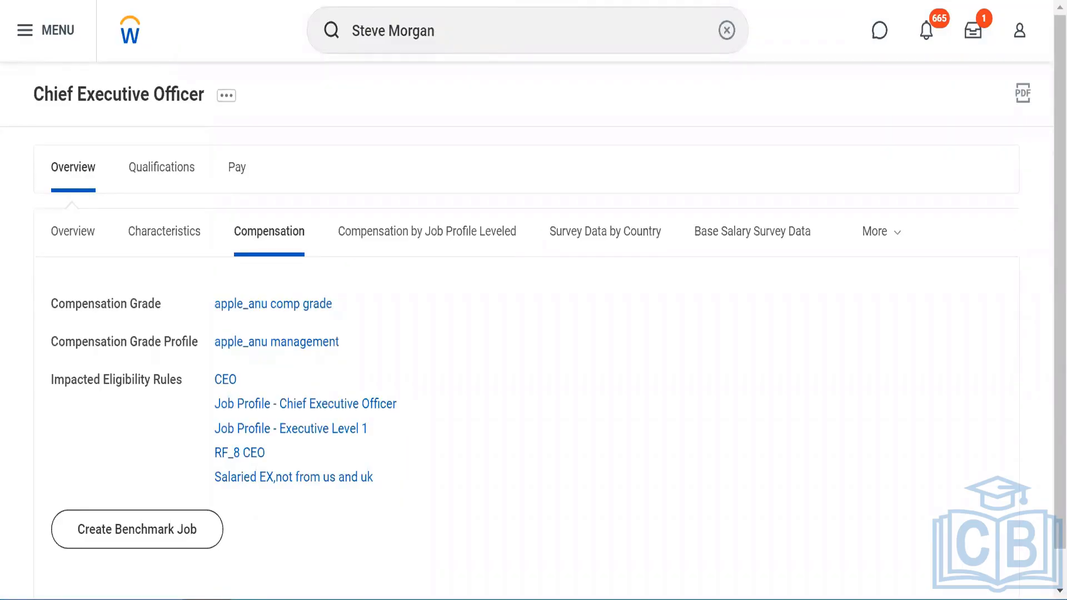
Switch back to the WDLE7_Advance report results and reopen the report for editing at its column definitions.
key("ctrl+Tab")
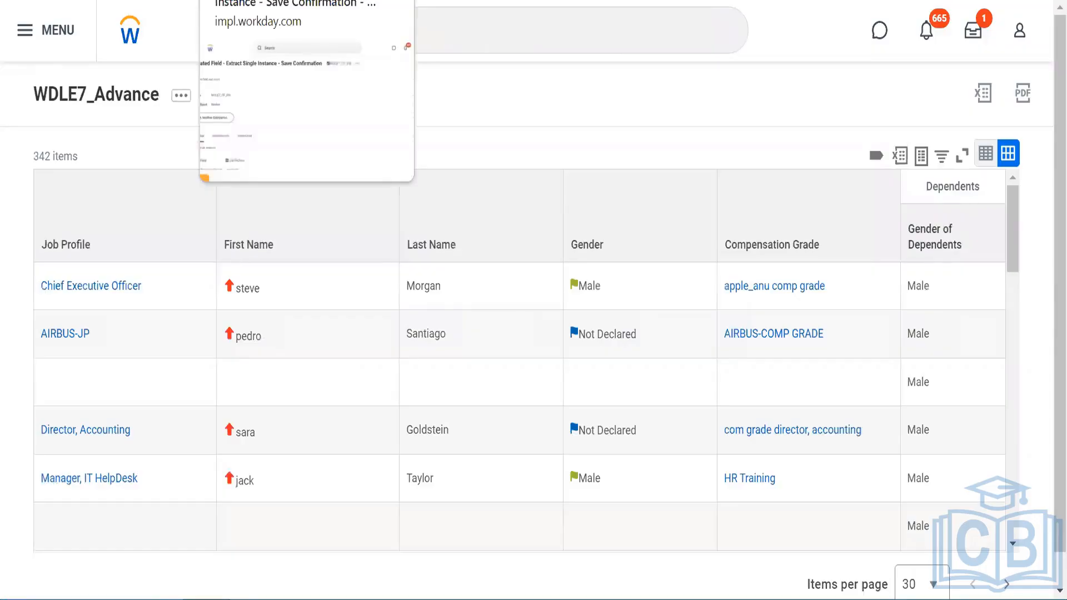
left_click(179, 103)
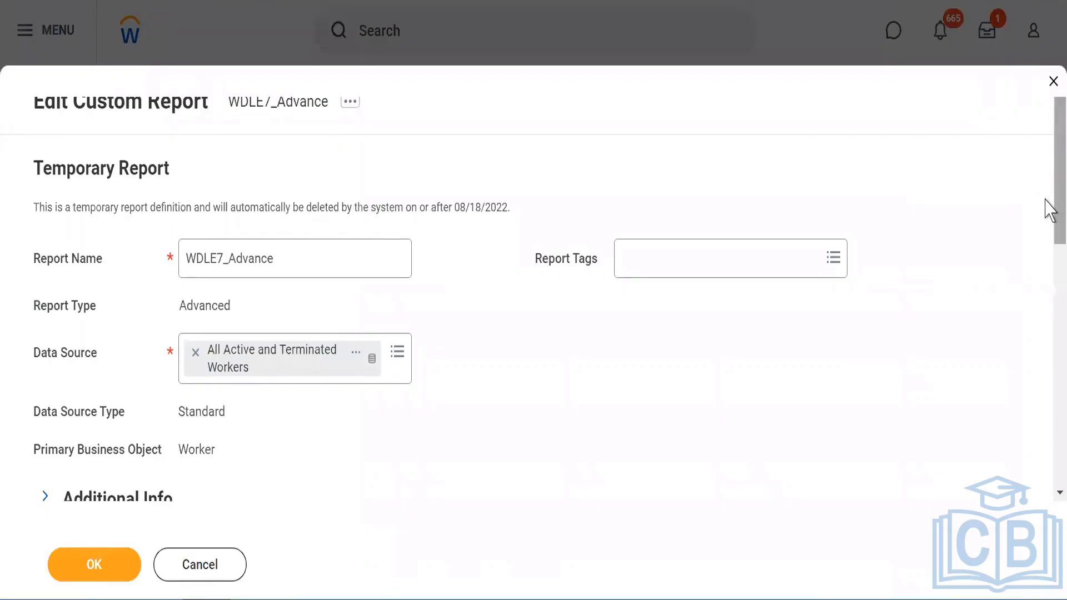
scroll(1049, 305, "down", 2)
scroll(1048, 328, "down", 6)
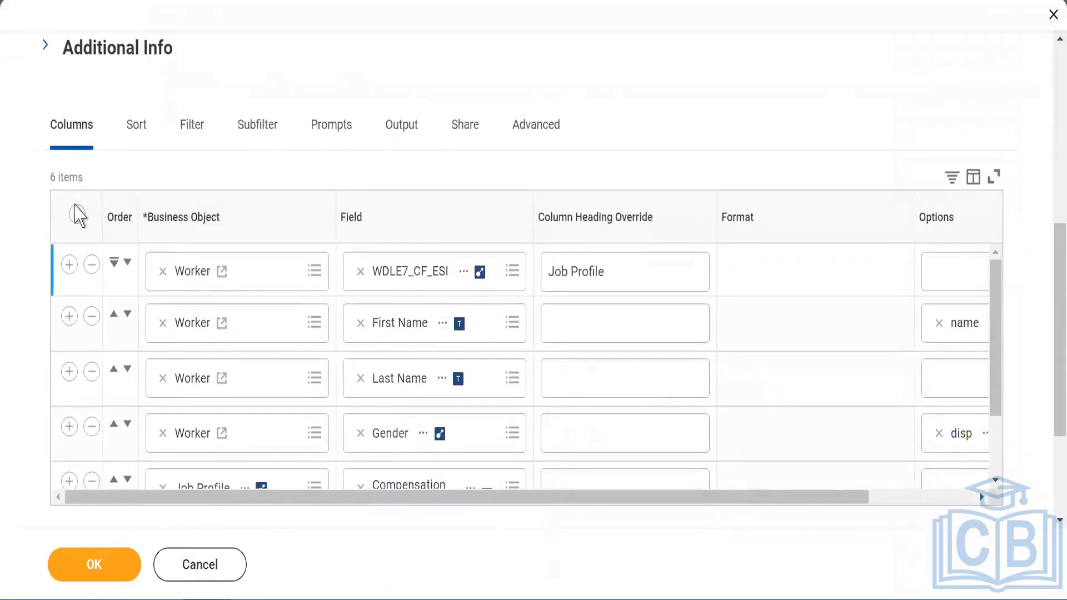
Add a new first column to the report with business object Job Profile and field WDLE7_CF_TF.
left_click(77, 214)
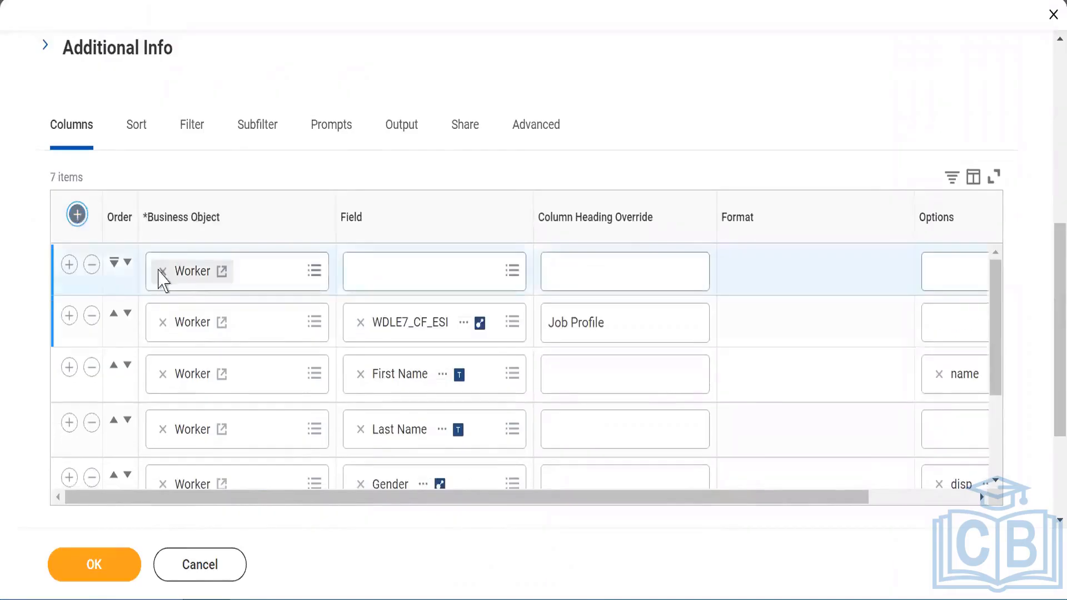
left_click(162, 271)
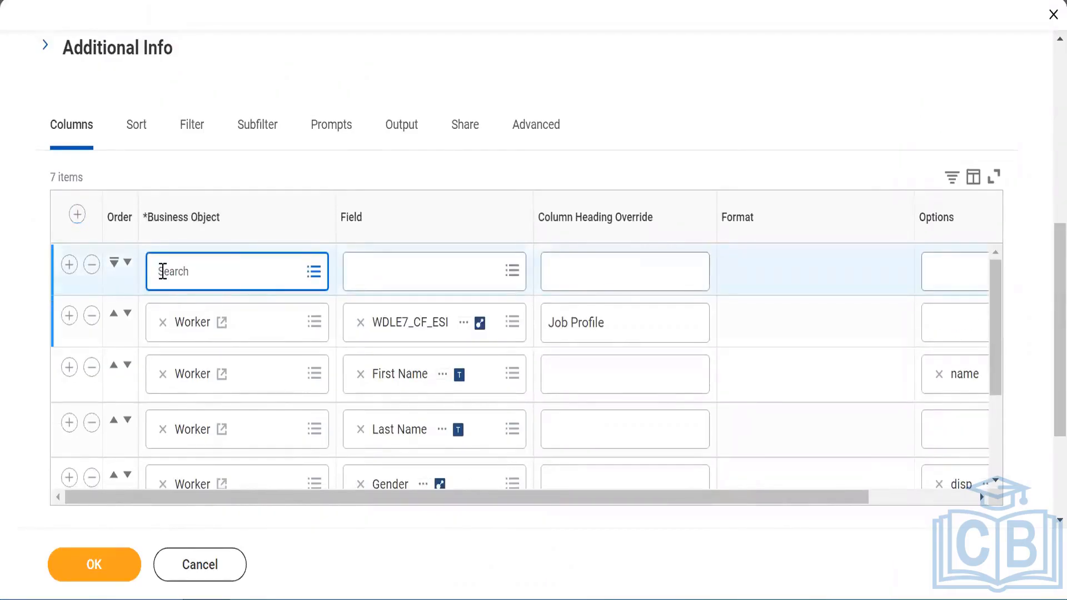
type("Job Profil")
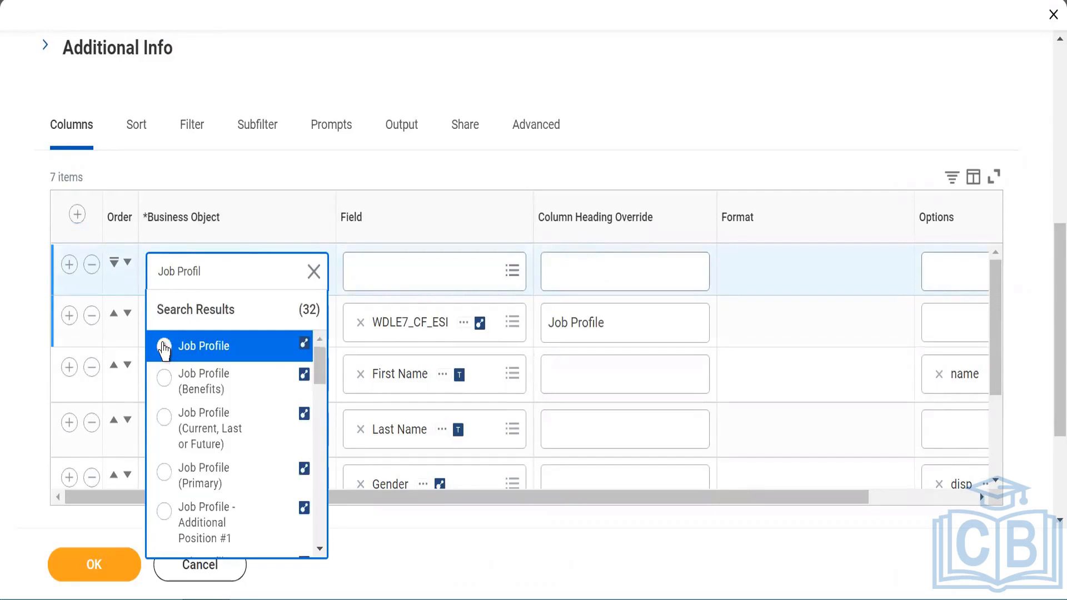
left_click(164, 346)
left_click(398, 266)
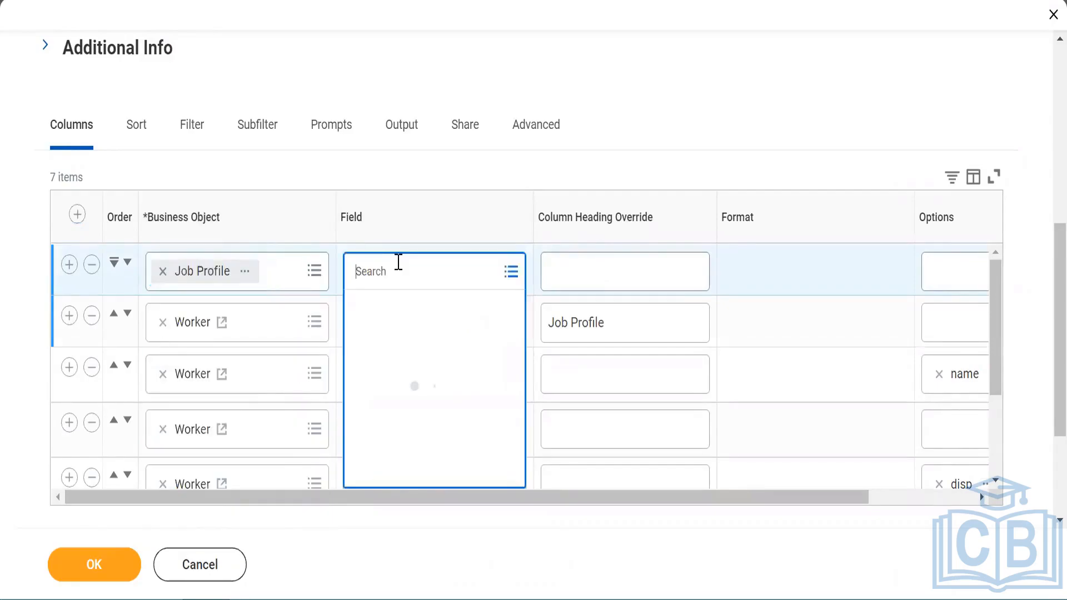
type("WD")
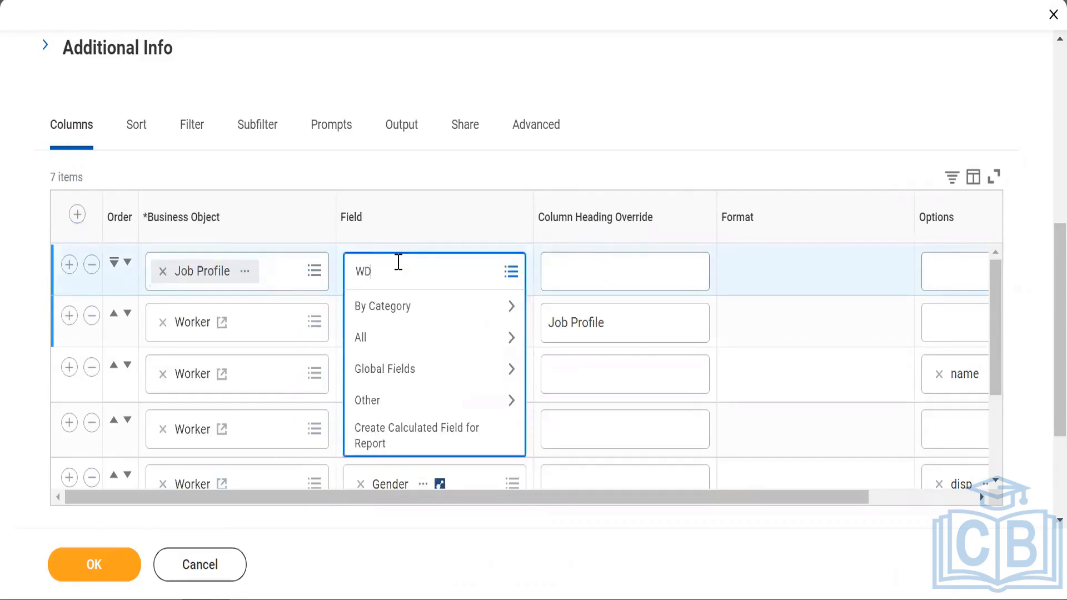
type("LE7")
key("Return")
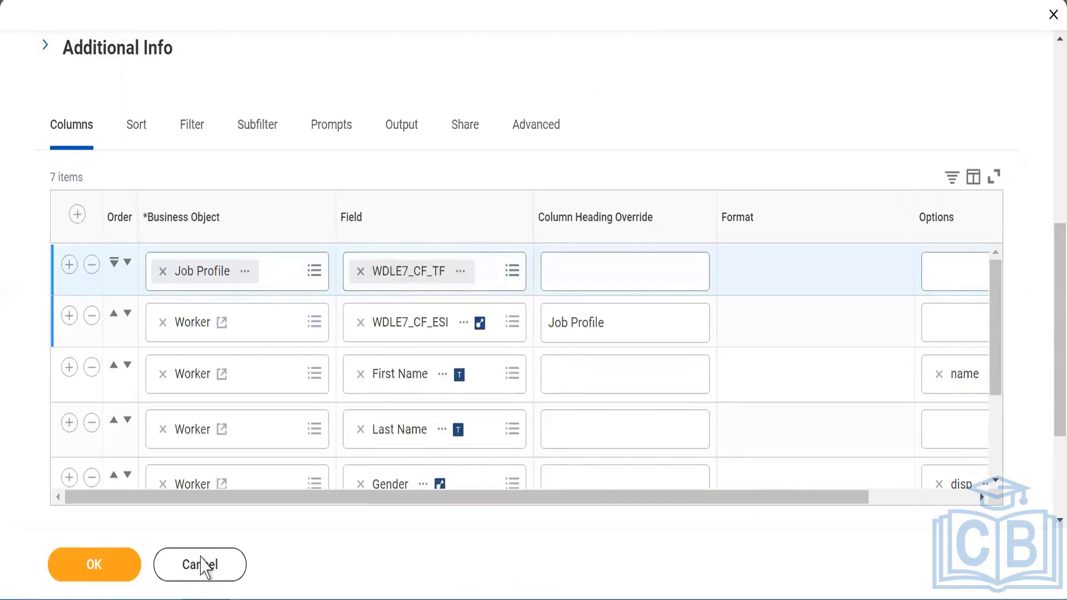
Save the column change, rerun the report and examine the WDLE7_CF_TF values down the first page of results.
left_click(91, 573)
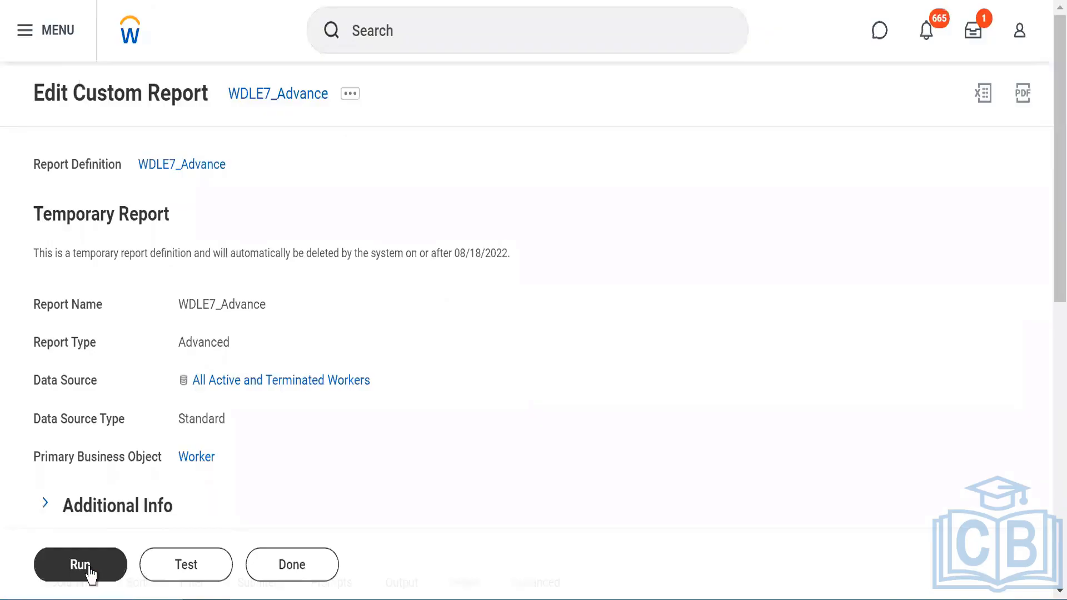
left_click(89, 573)
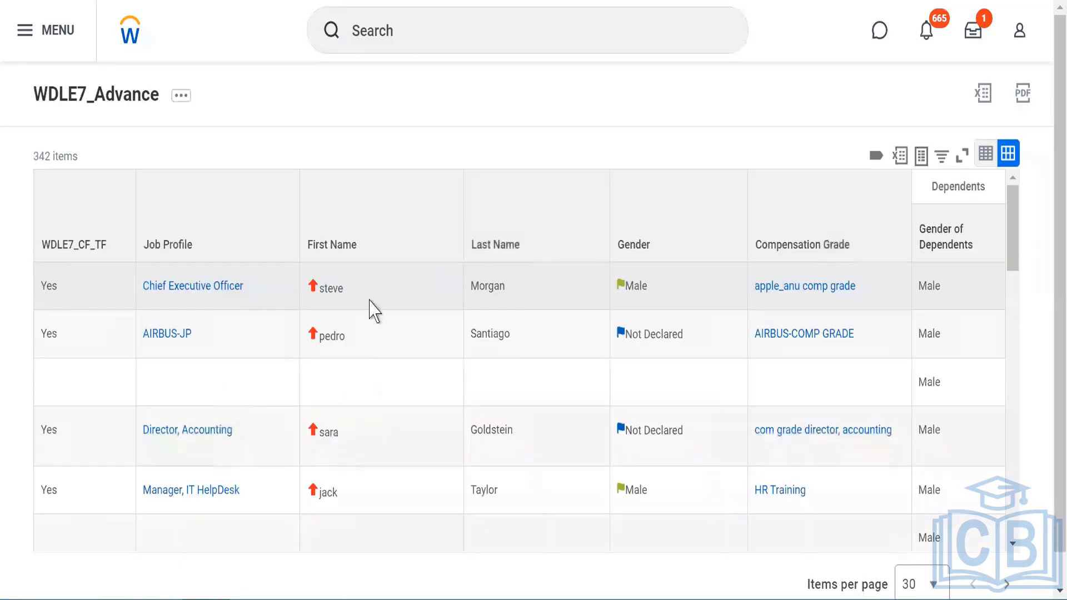
double_click(72, 286)
left_click_drag(1013, 264, 1012, 522)
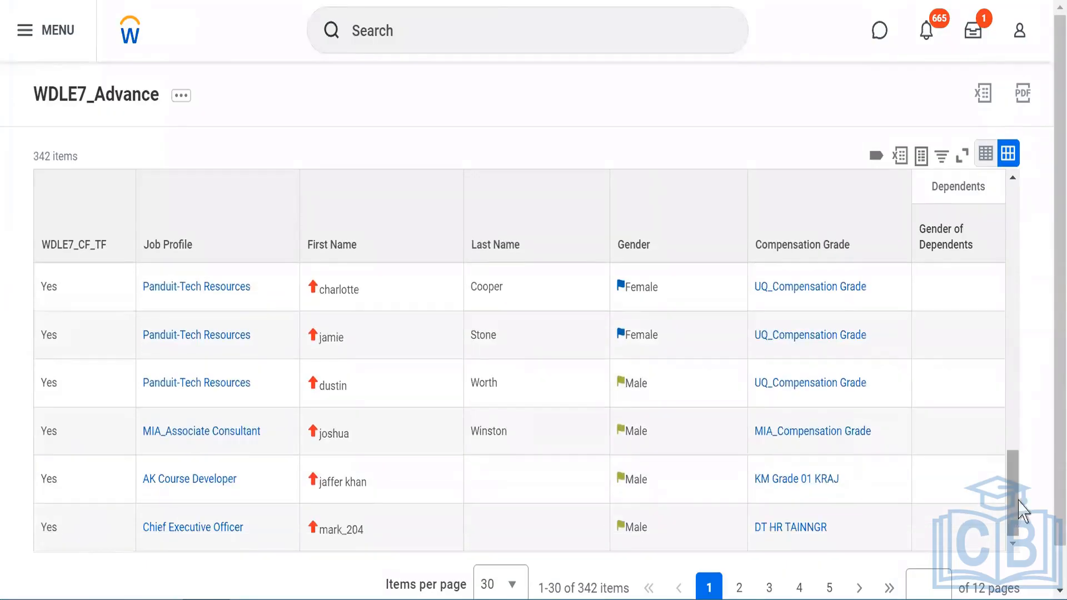
scroll(1049, 445, "down", 1)
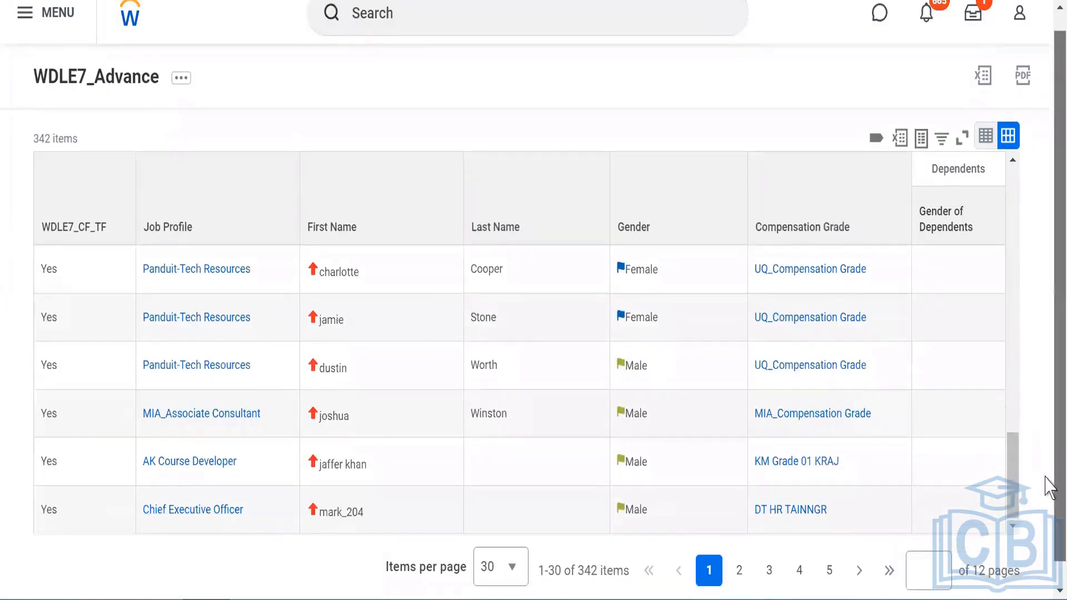